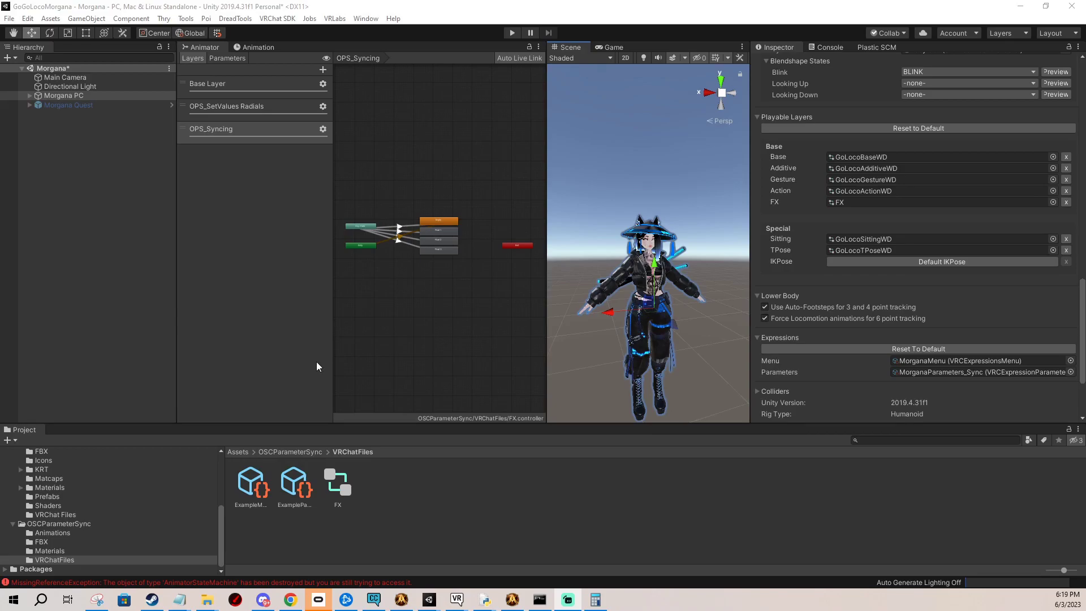
# - Check in CreatorCompanion that the Avatars 3.0 Manager package is installed for the GoGoLocoMorgana project, and return to Unity
pyautogui.rightClick(655, 245)
pyautogui.moveTo(656, 245); pyautogui.dragTo(660, 244, button='right')
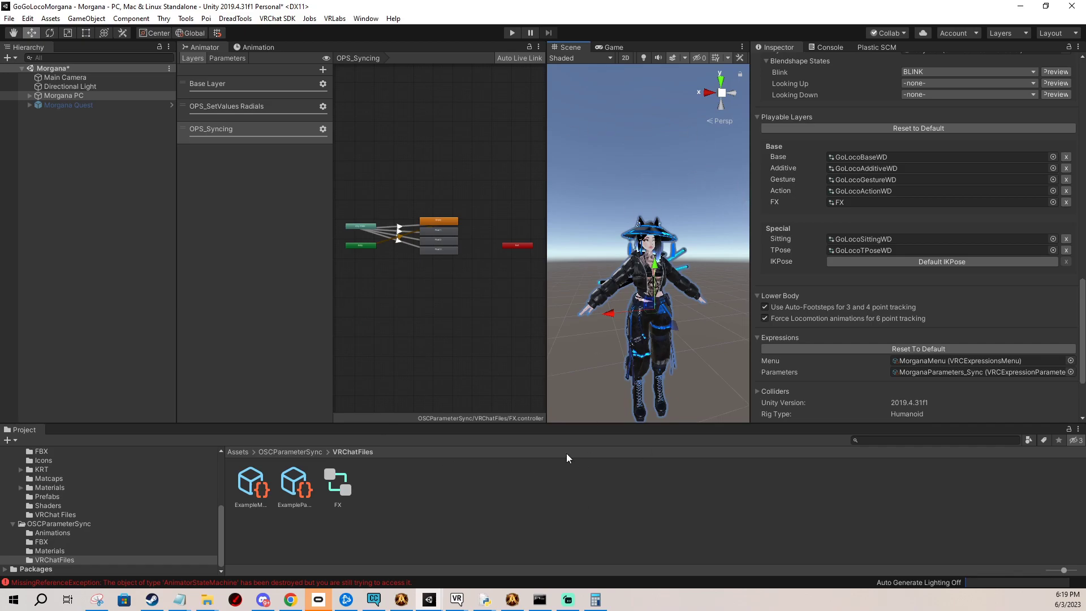
pyautogui.click(373, 600)
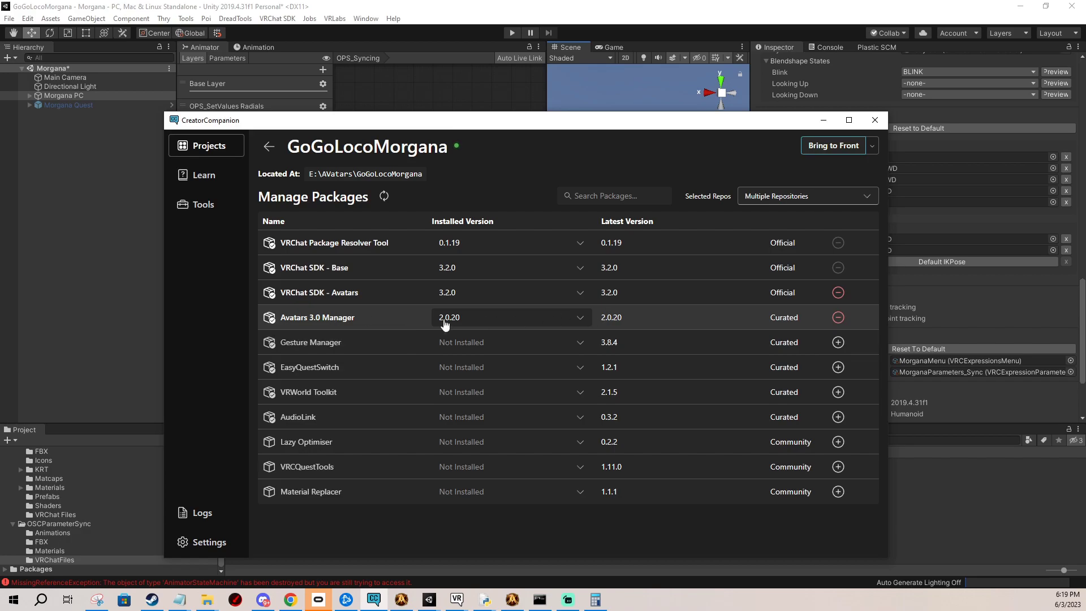
pyautogui.click(824, 120)
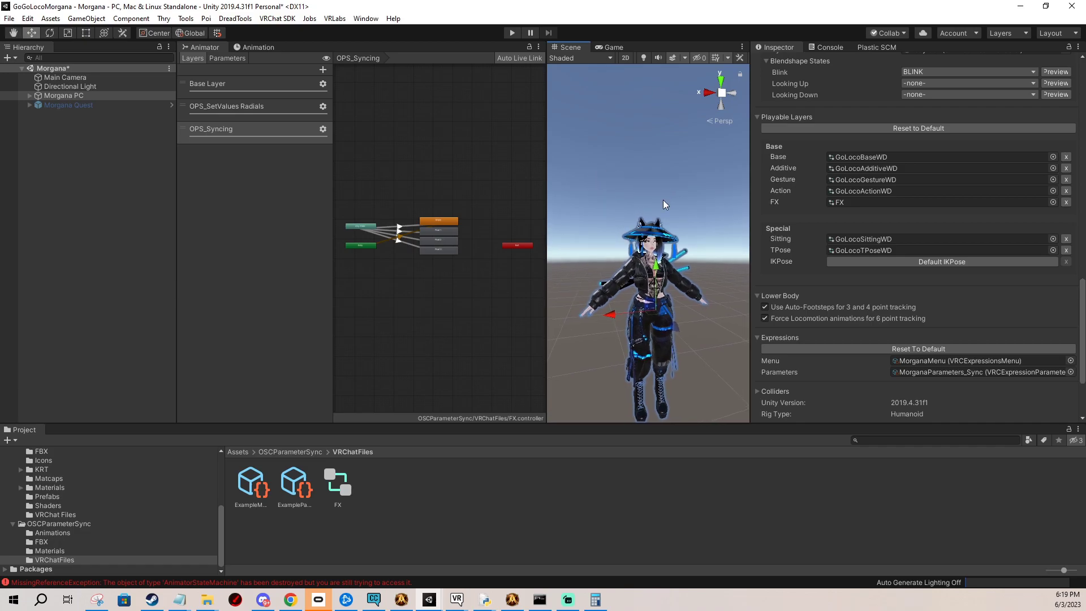
# - Open the Avatars 3.0 Manager and assign Morgana PC as its avatar
pyautogui.click(78, 562)
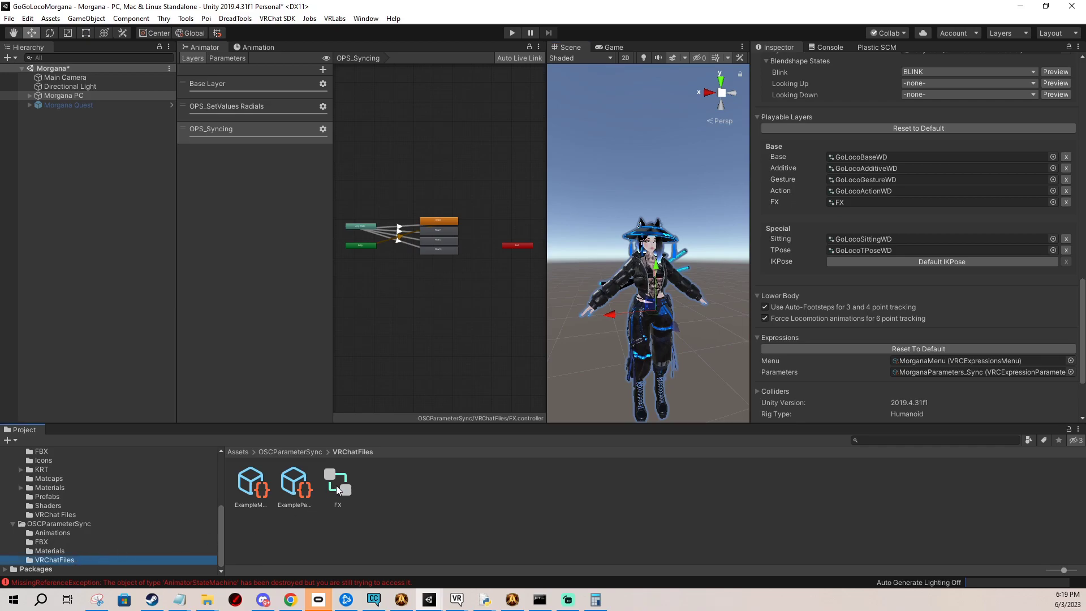
pyautogui.click(334, 18)
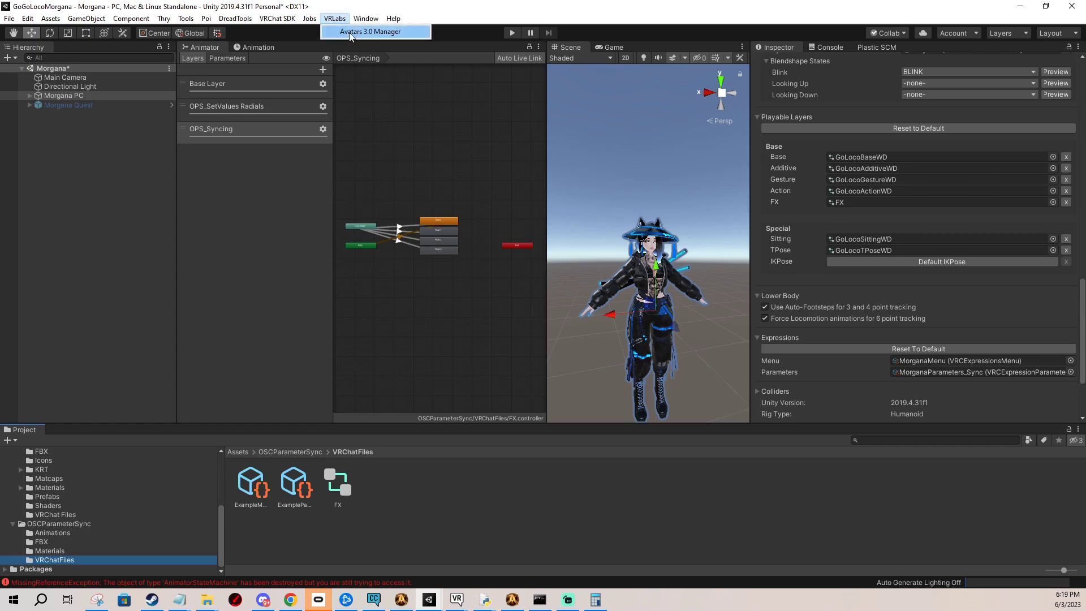
pyautogui.click(408, 38)
pyautogui.moveTo(586, 42); pyautogui.dragTo(525, 99)
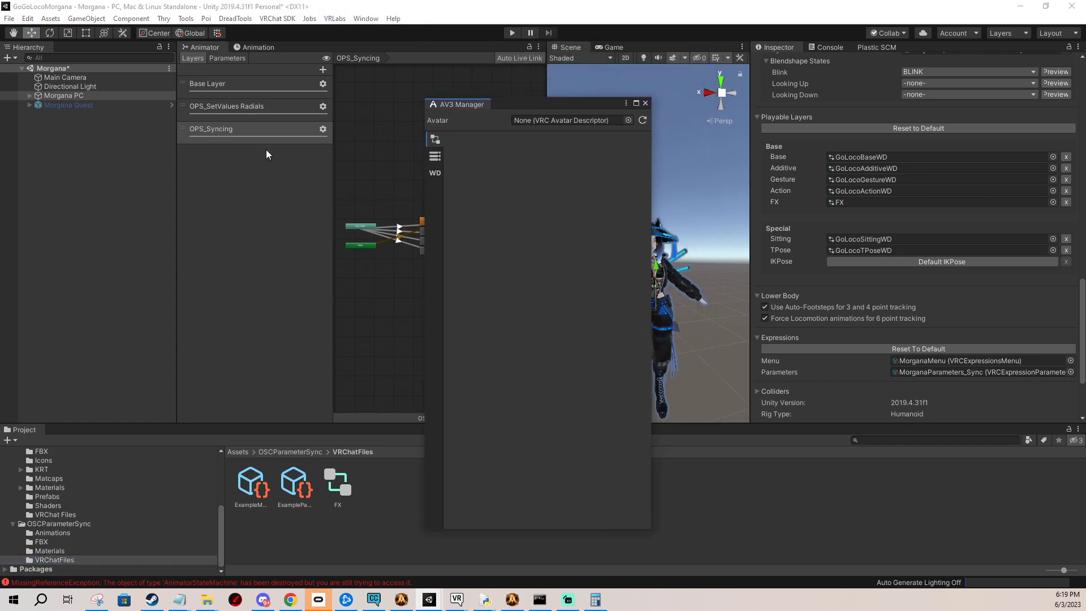
pyautogui.click(409, 108)
pyautogui.click(560, 121)
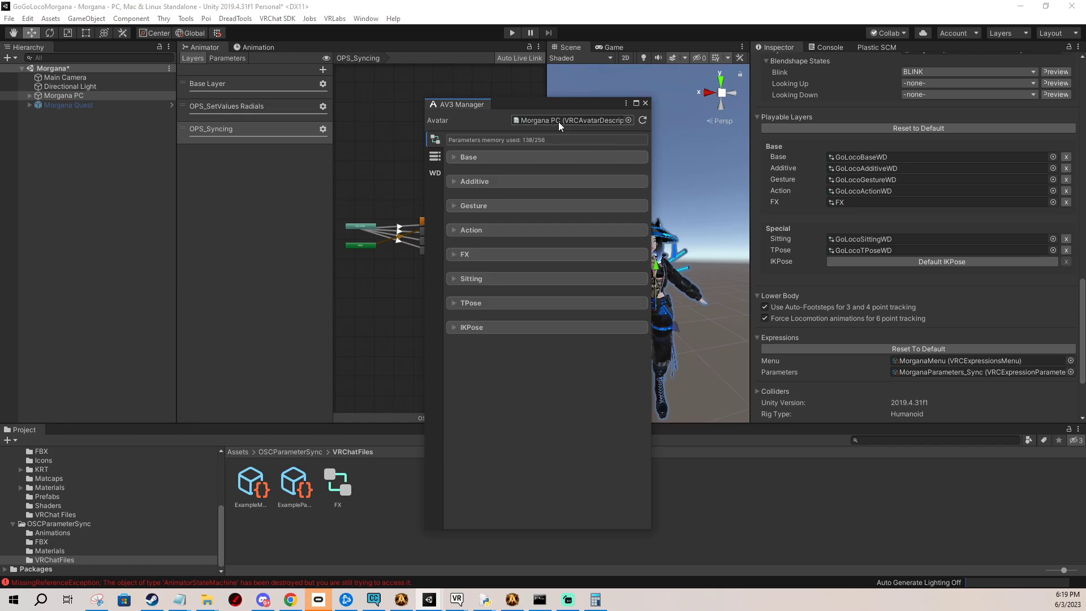
# - Copy the parameters from the ExampleParameters asset into the avatar's MorganaParameters_Sync expression parameters
pyautogui.click(436, 158)
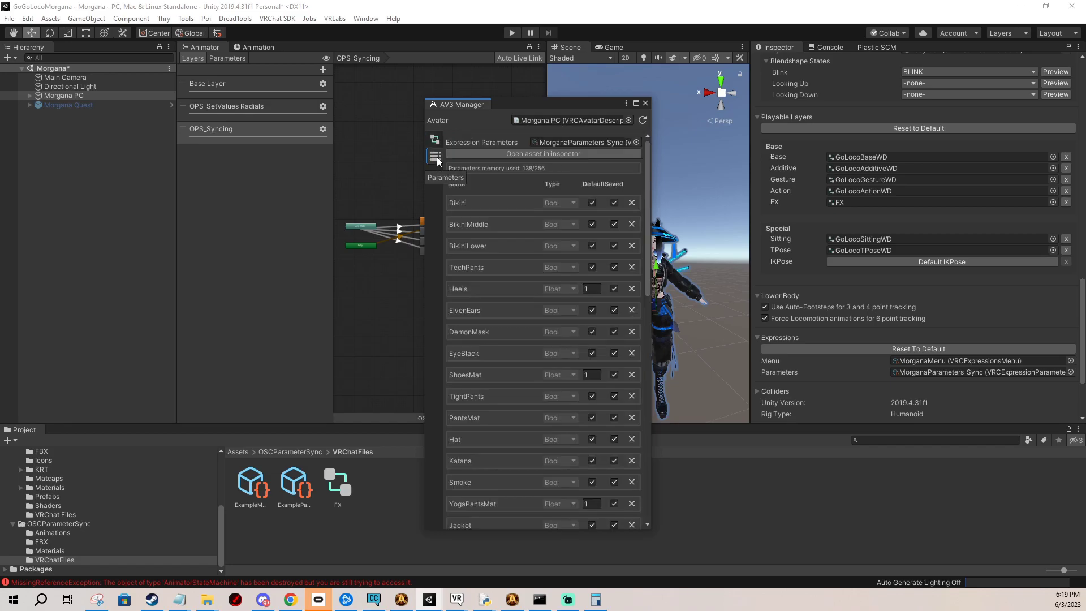
pyautogui.scroll(-5, 526, 320)
pyautogui.scroll(-8, 526, 319)
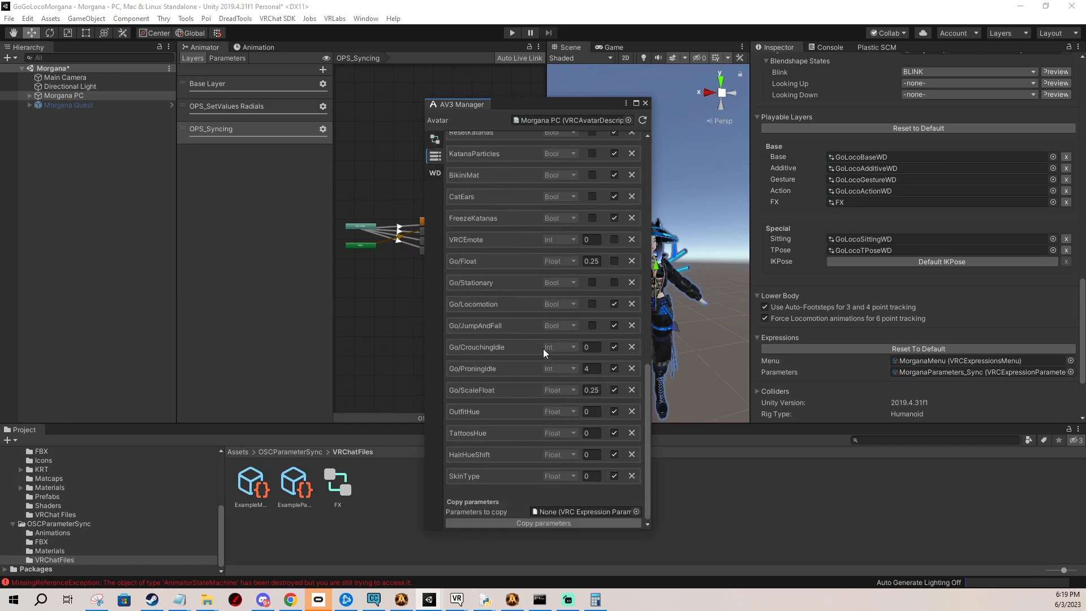
pyautogui.moveTo(545, 108); pyautogui.dragTo(568, 74)
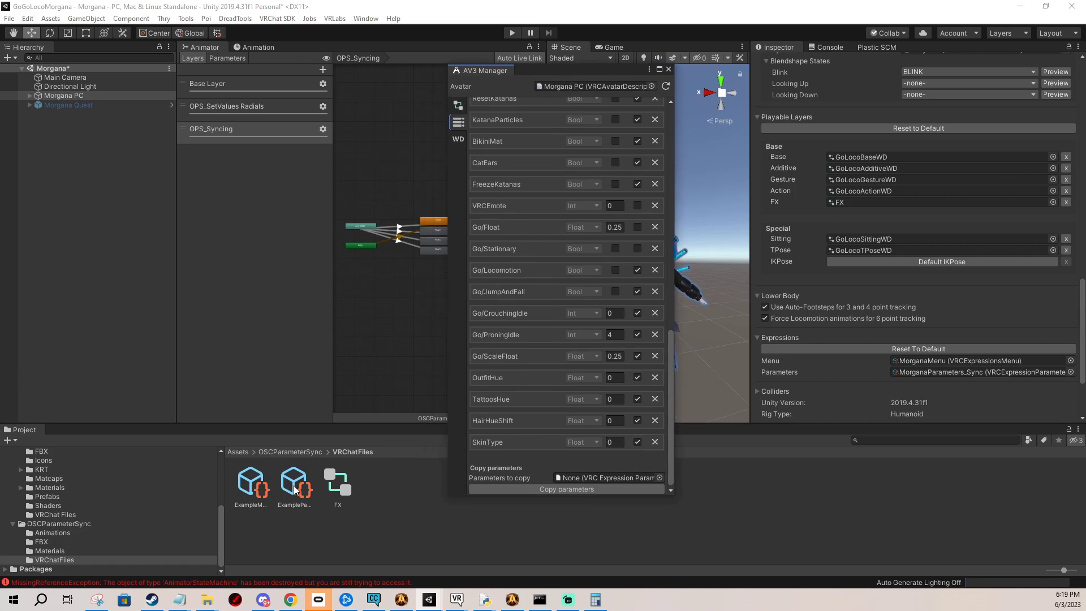
pyautogui.moveTo(559, 451); pyautogui.dragTo(584, 480)
pyautogui.scroll(-1, 560, 476)
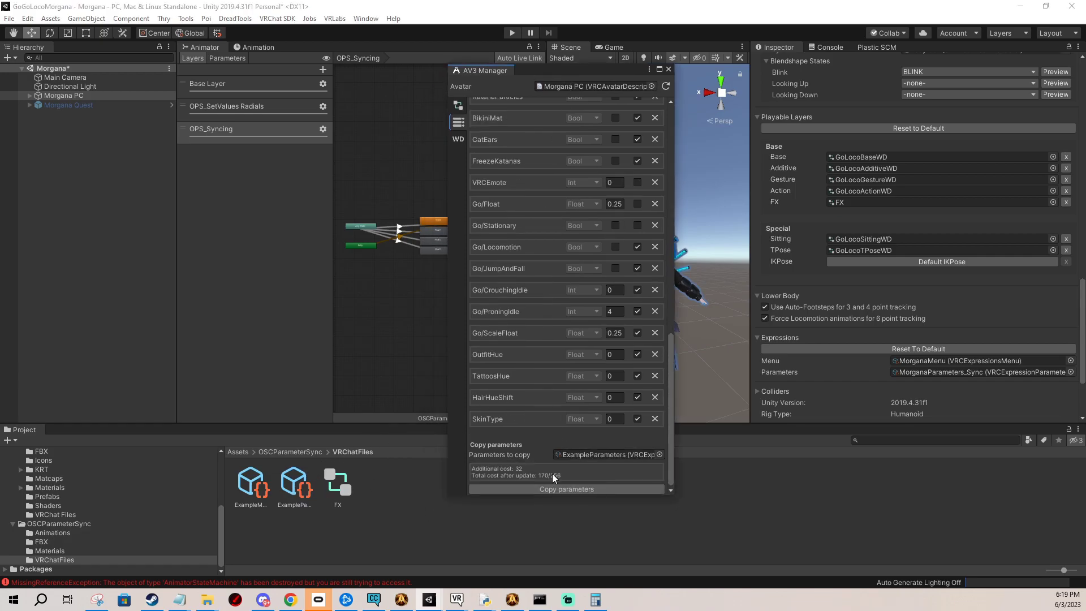
pyautogui.click(559, 491)
pyautogui.click(560, 490)
pyautogui.scroll(-5, 566, 452)
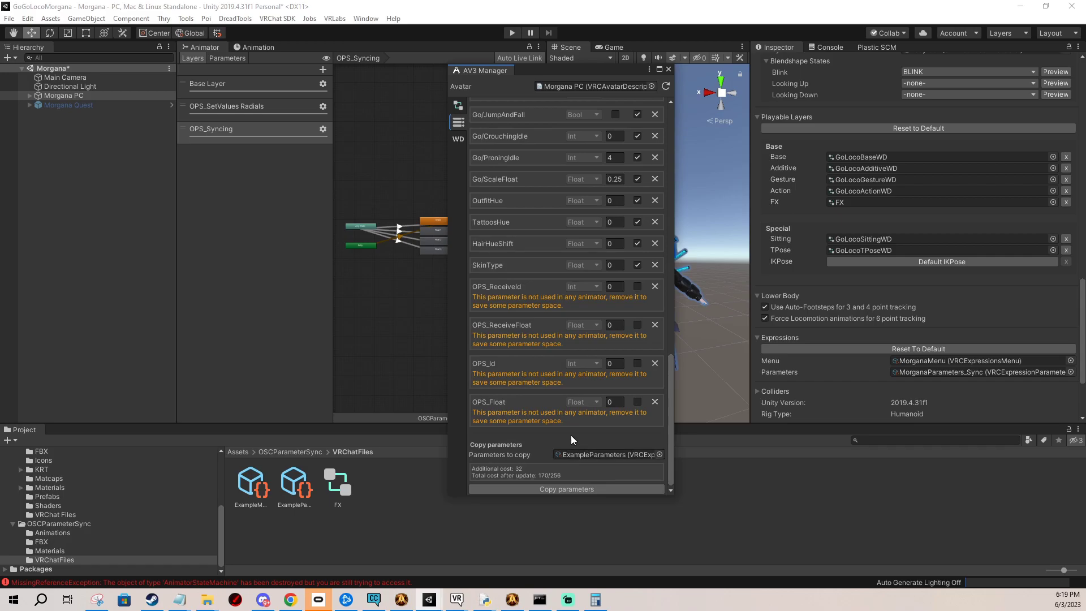
pyautogui.scroll(10, 515, 255)
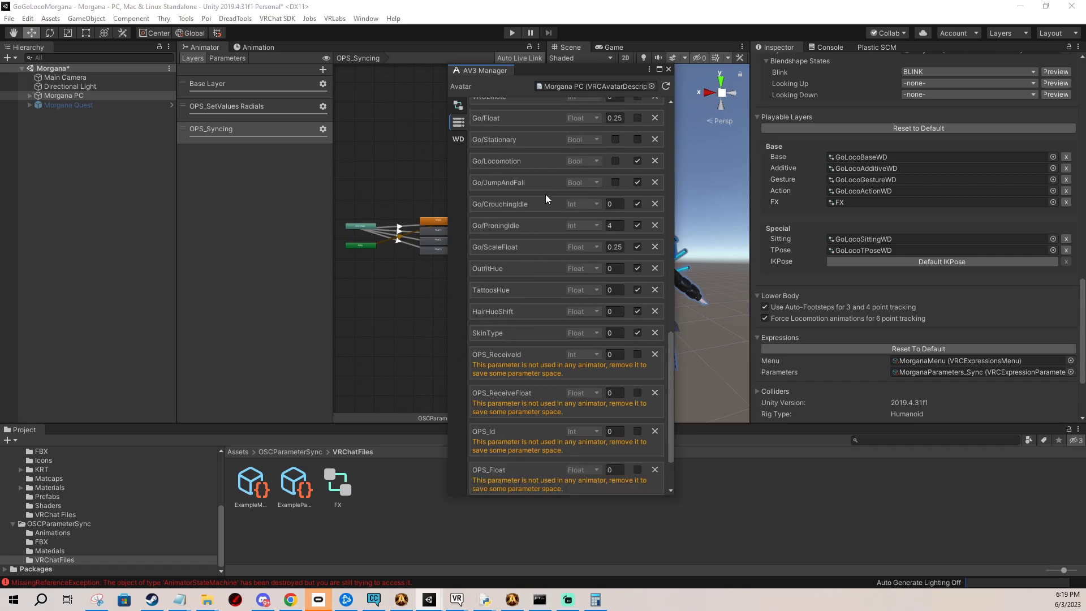
pyautogui.scroll(3, 511, 225)
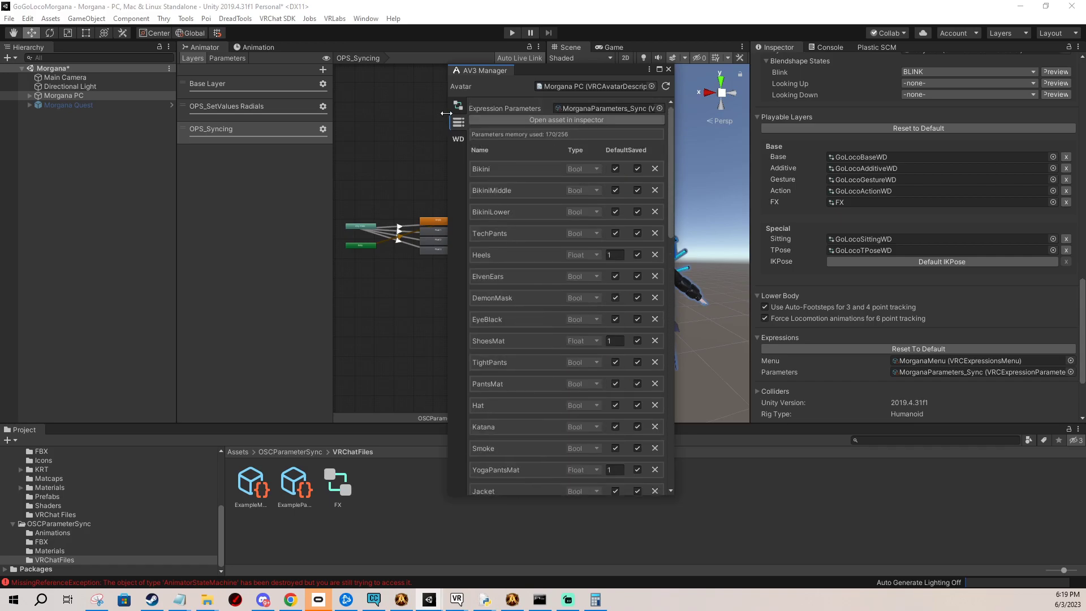
# - Merge the OSCParameterSync FX animator into the avatar's current FX layer controller and close the AV3 Manager
pyautogui.click(458, 105)
pyautogui.click(483, 220)
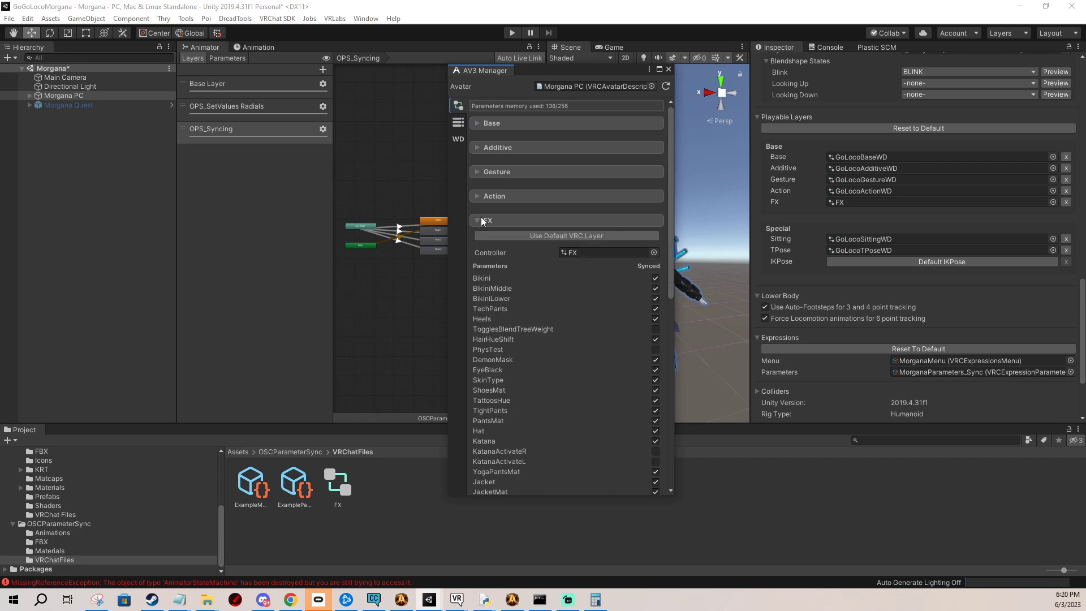
pyautogui.scroll(-10, 532, 289)
pyautogui.click(523, 405)
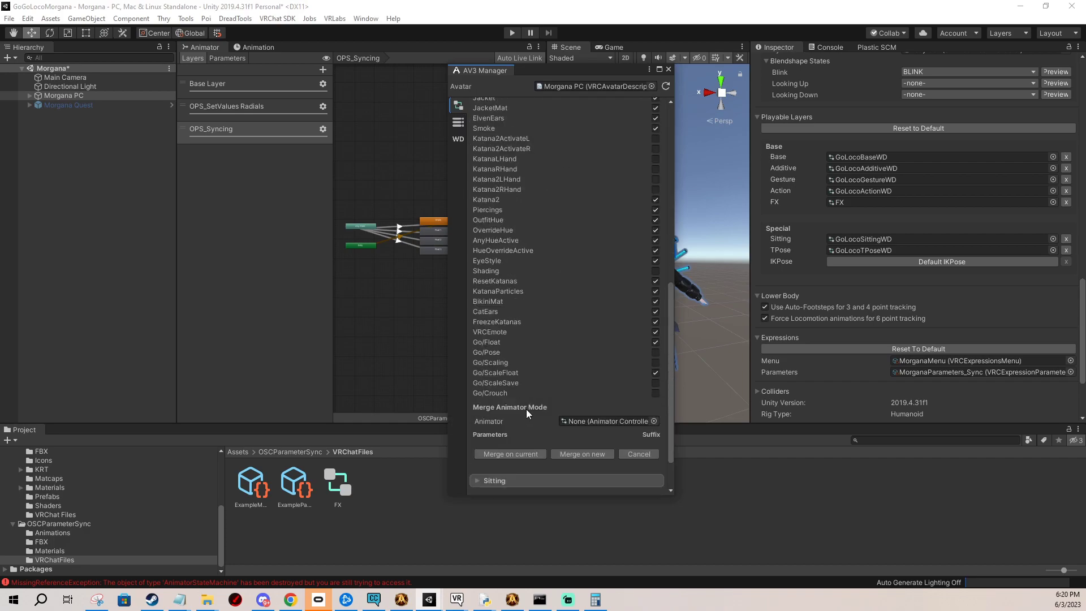
pyautogui.scroll(-3, 530, 407)
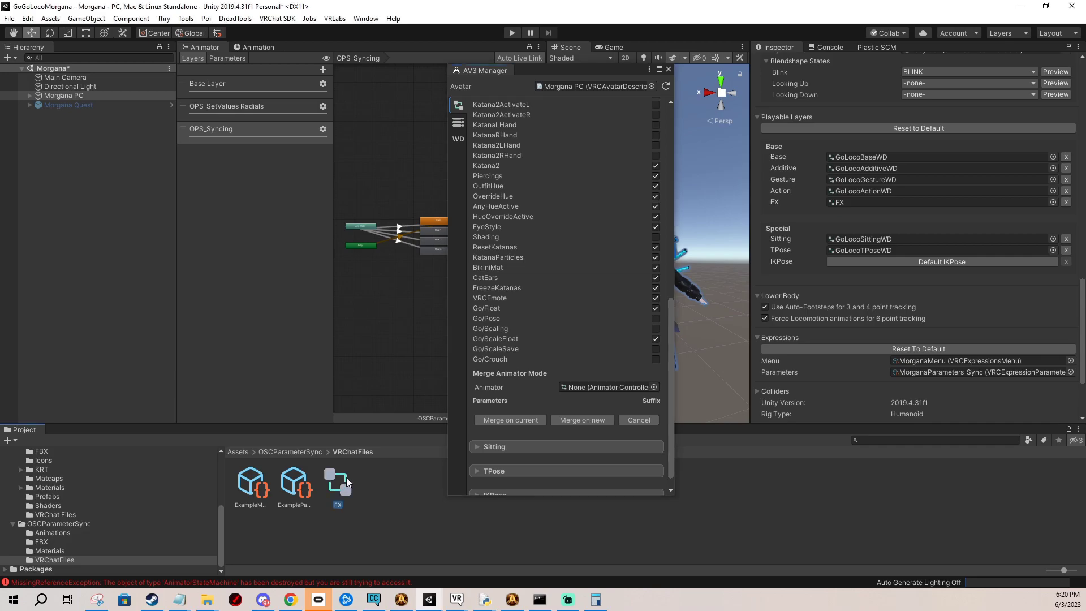
pyautogui.moveTo(338, 483); pyautogui.dragTo(604, 392)
pyautogui.scroll(-5, 529, 353)
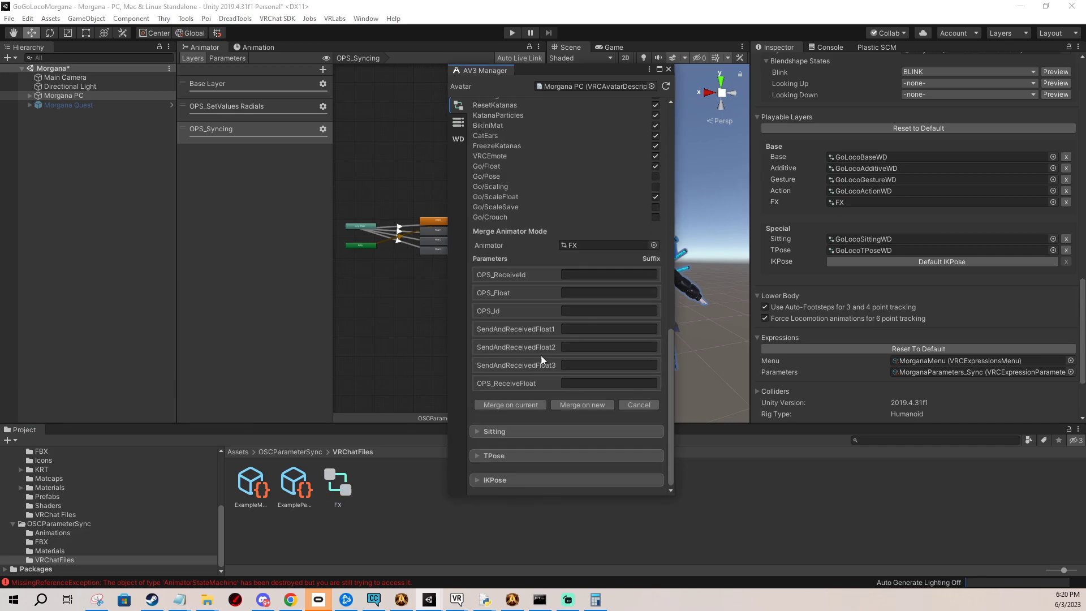
pyautogui.click(509, 405)
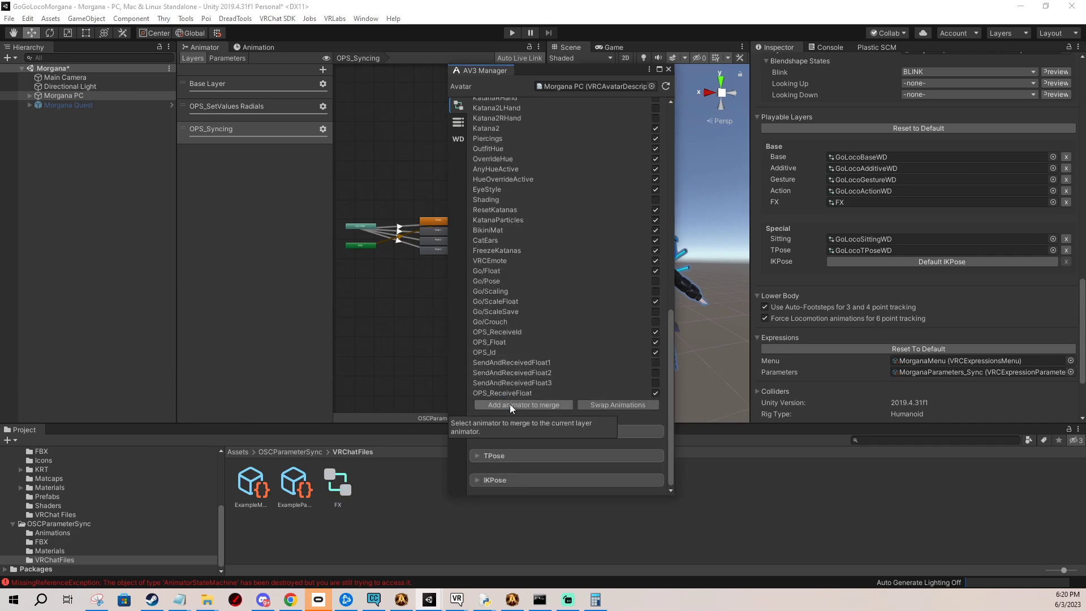
pyautogui.click(668, 69)
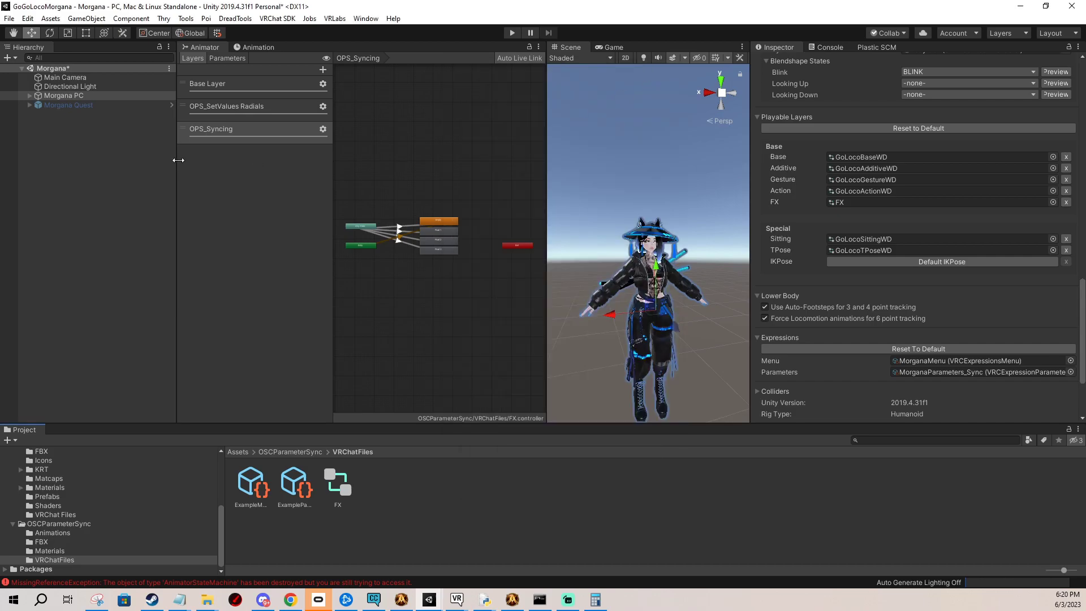
# - Open Morgana PC's FX controller in the Animator and display the OPS_SetValues Radials layer
pyautogui.click(79, 97)
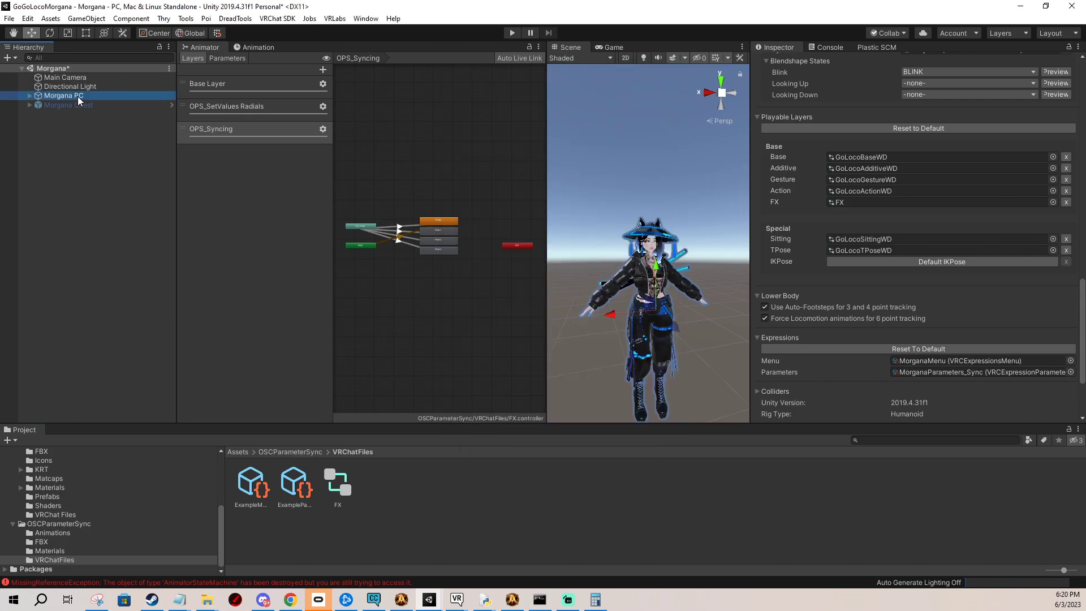
pyautogui.doubleClick(849, 203)
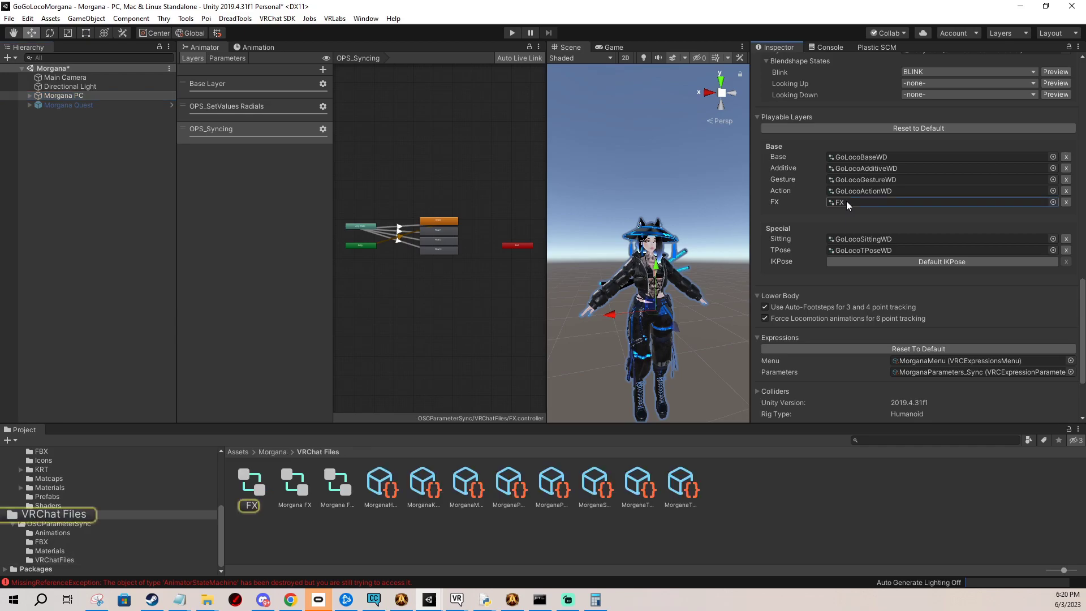
pyautogui.click(244, 310)
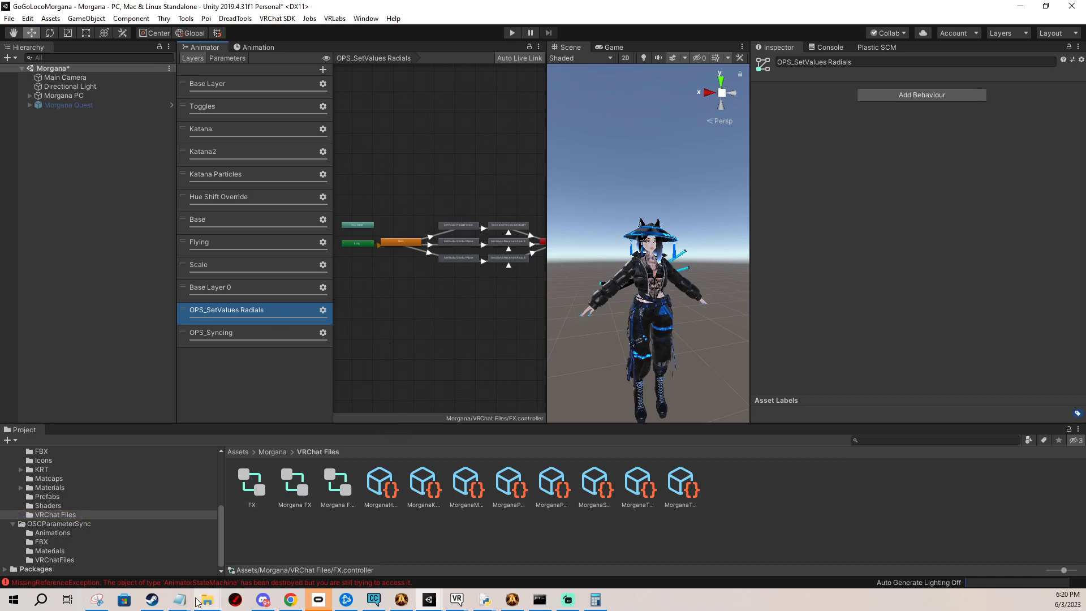
pyautogui.moveTo(180, 603)
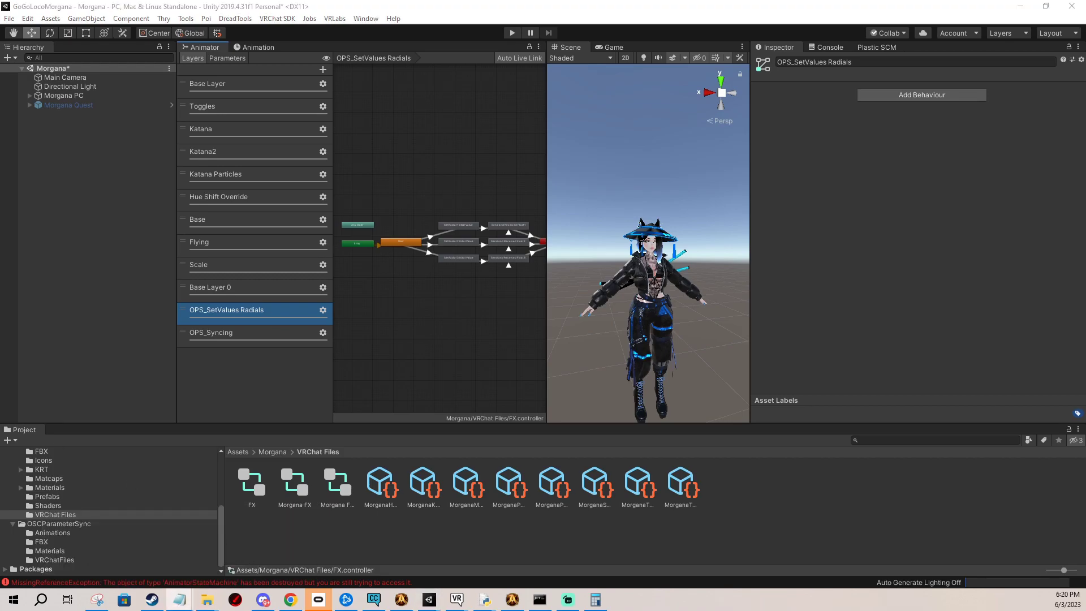
pyautogui.click(465, 189)
pyautogui.moveTo(480, 192); pyautogui.dragTo(473, 180, button='middle')
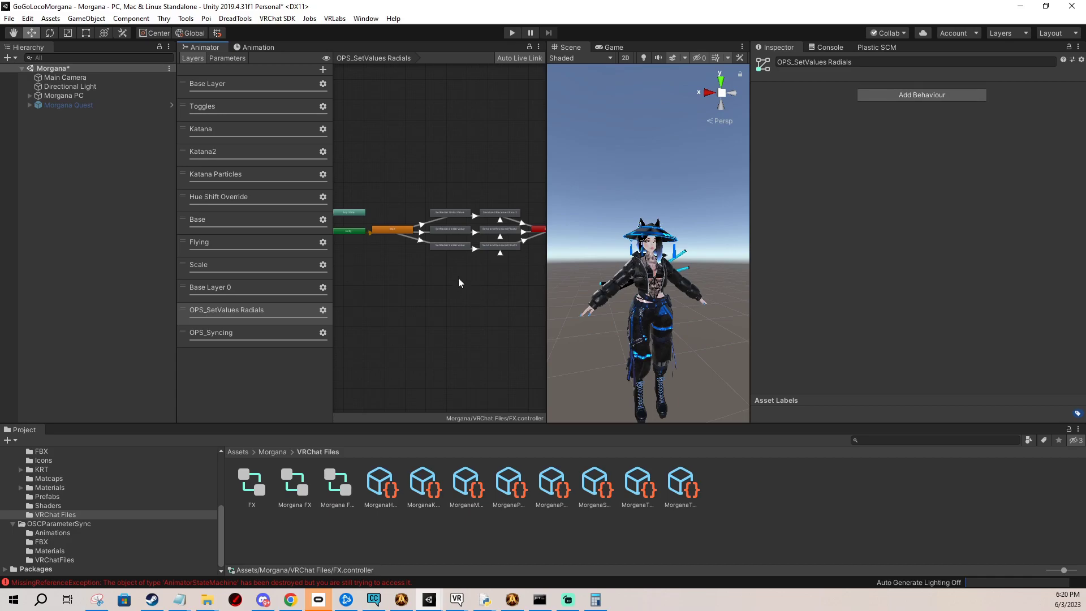
pyautogui.moveTo(438, 261); pyautogui.dragTo(430, 255, button='middle')
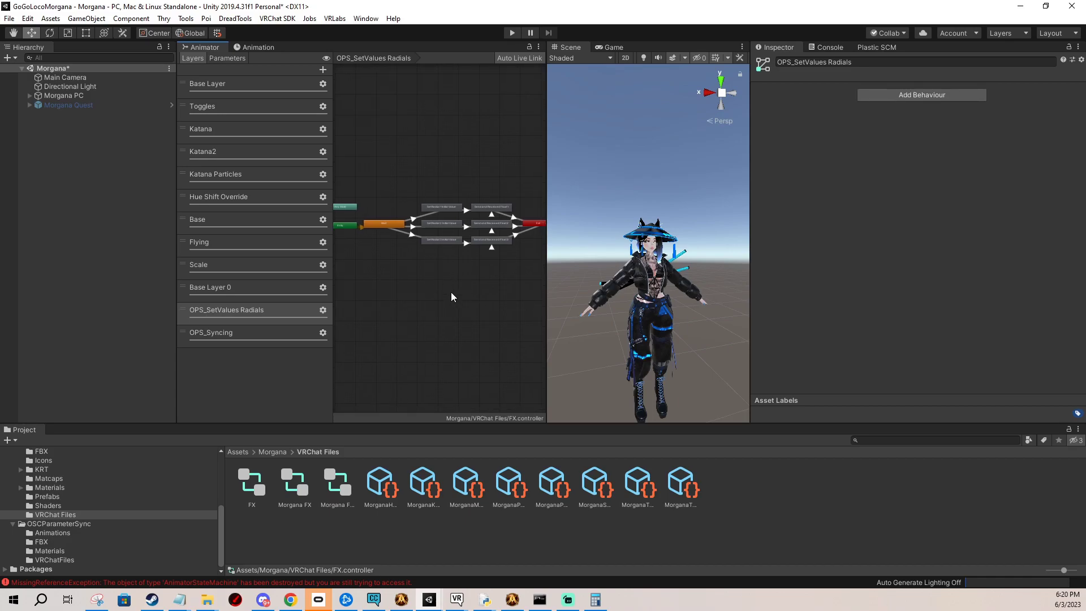
pyautogui.moveTo(448, 274); pyautogui.dragTo(431, 265, button='middle')
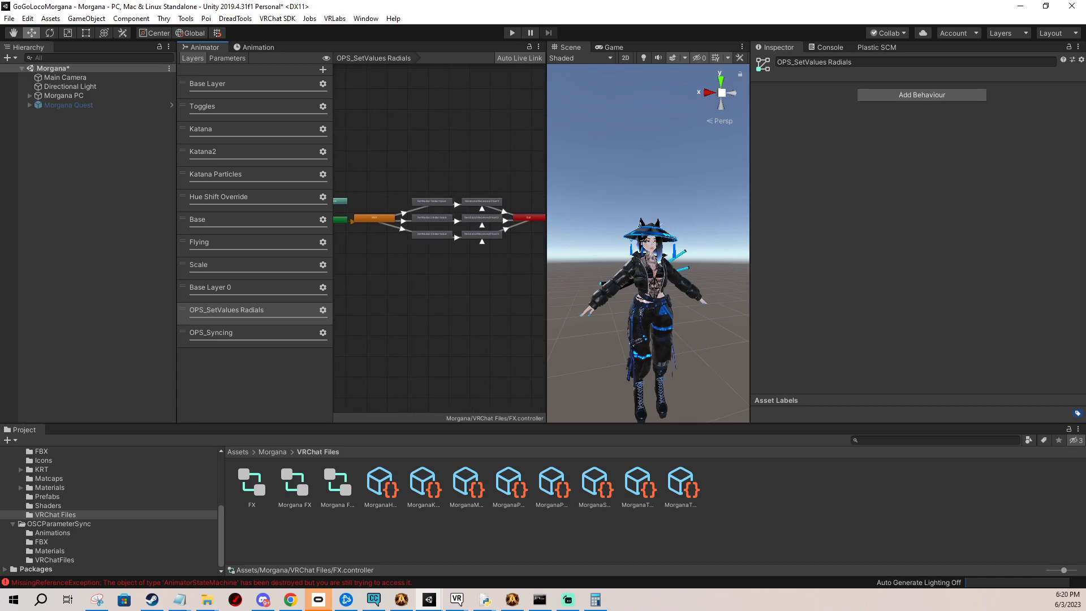
# - Bring up the dfs.txt notes in Notepad to review the numbered parameter list, and move the window out of the way
pyautogui.click(179, 599)
pyautogui.moveTo(356, 213); pyautogui.dragTo(283, 208)
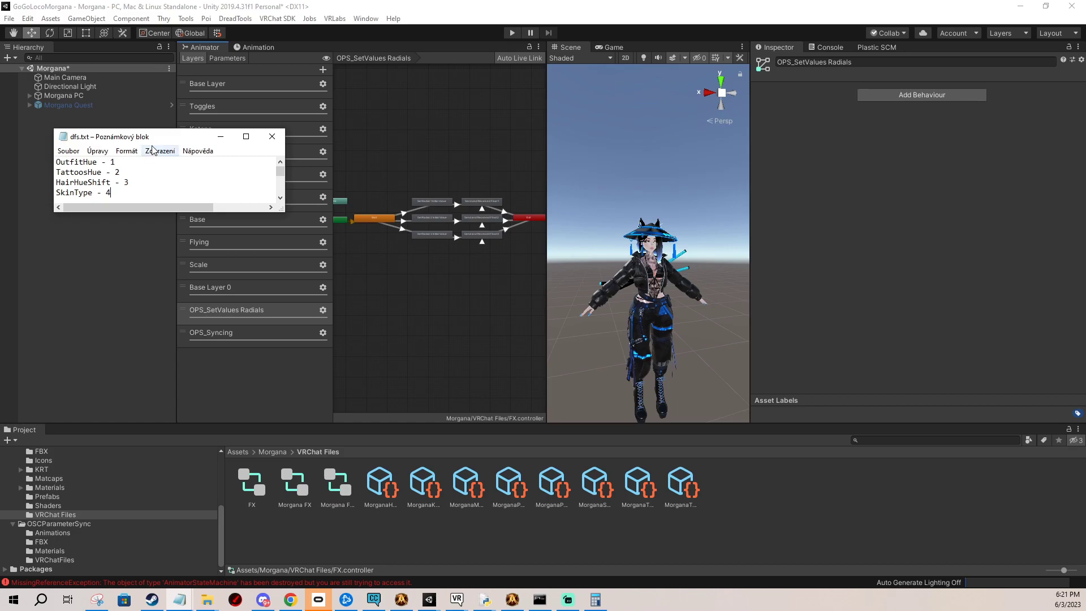
pyautogui.moveTo(160, 142); pyautogui.dragTo(149, 147)
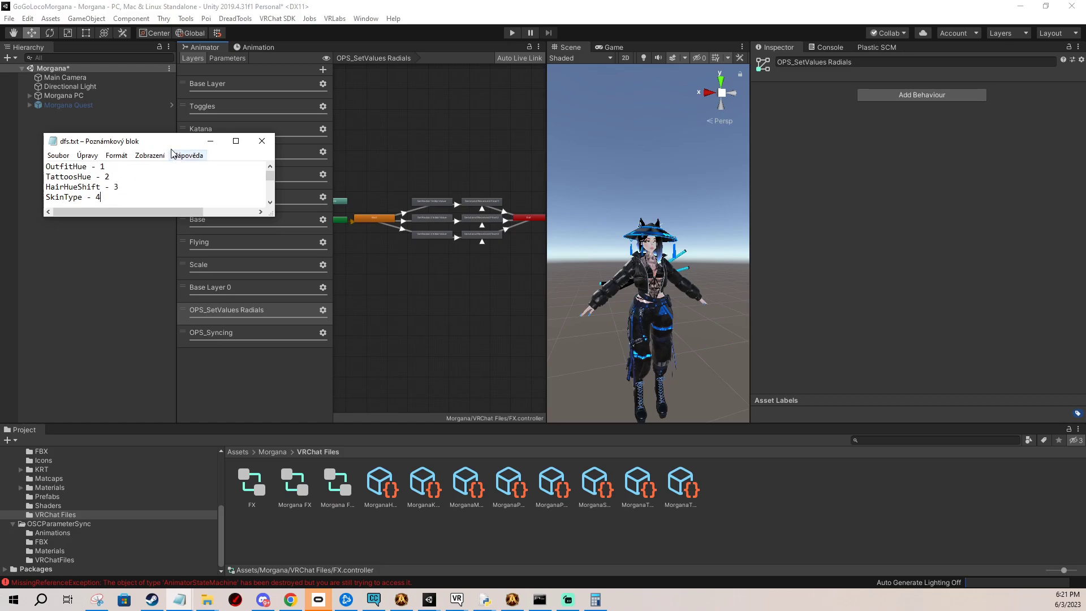
pyautogui.moveTo(169, 141); pyautogui.dragTo(0, 185)
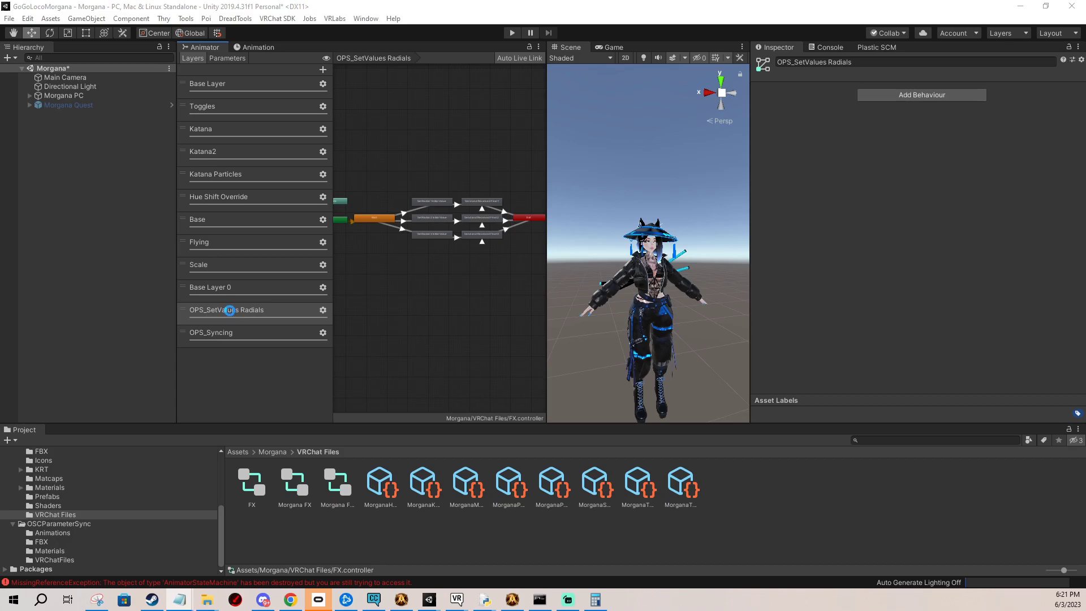
# - Delete the empty Base Layer 0 from the FX controller
pyautogui.moveTo(218, 287)
pyautogui.mouseDown()
pyautogui.moveTo(214, 308)
pyautogui.moveTo(208, 288)
pyautogui.mouseUp()
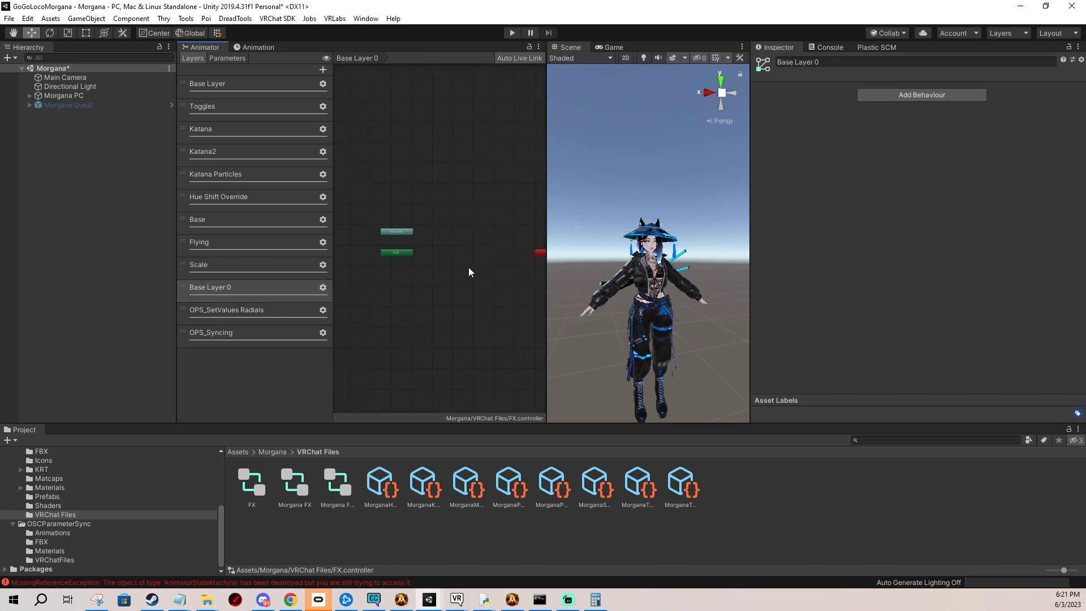
pyautogui.press('Delete')
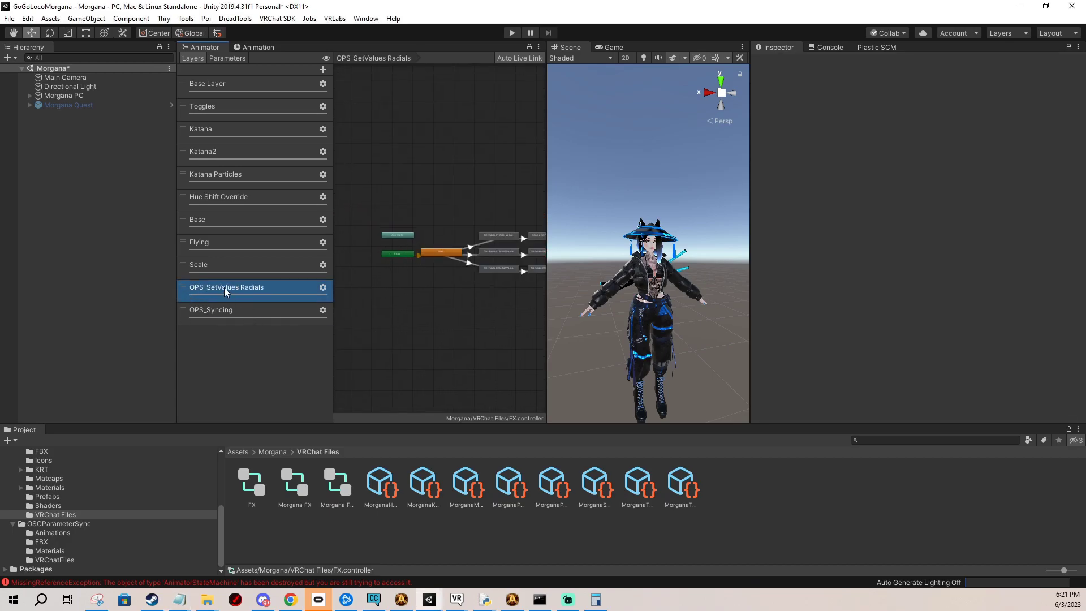
# - Examine the state graphs of the OPS_SetValues Radials and OPS_Syncing layers
pyautogui.moveTo(504, 286); pyautogui.dragTo(440, 255, button='middle')
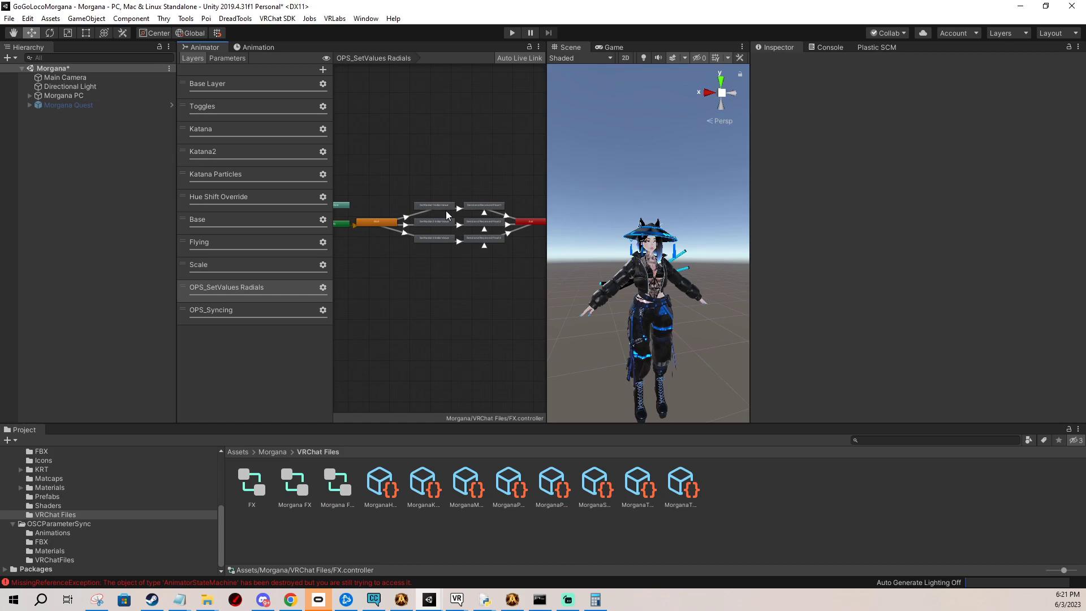
pyautogui.moveTo(447, 174); pyautogui.dragTo(441, 177, button='middle')
pyautogui.click(207, 311)
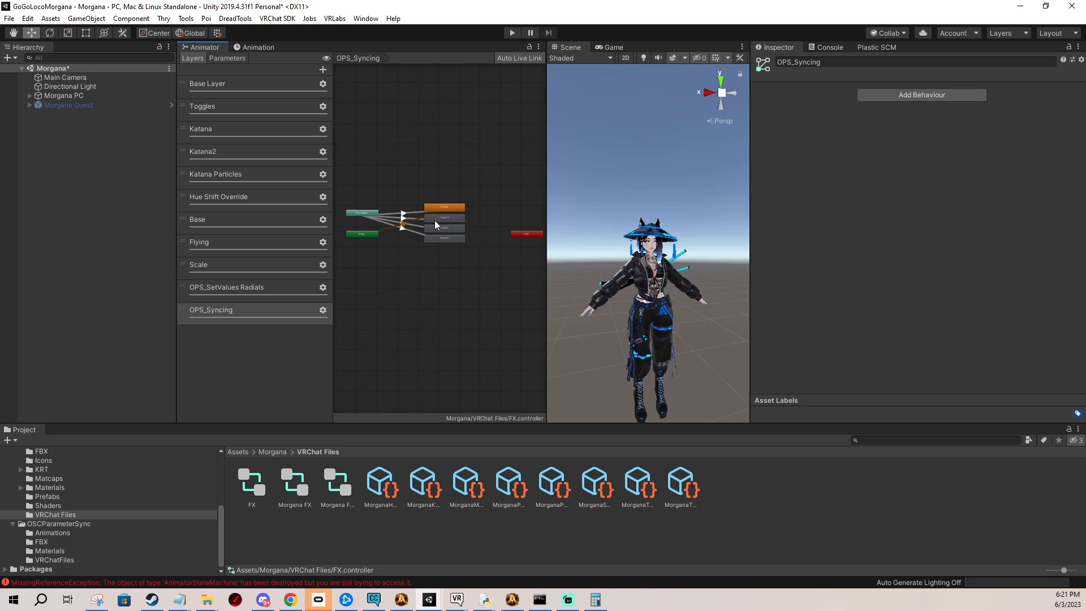
pyautogui.moveTo(434, 221)
pyautogui.mouseDown(button='middle')
pyautogui.moveTo(440, 230)
pyautogui.moveTo(429, 231)
pyautogui.mouseUp(button='middle')
pyautogui.click(241, 288)
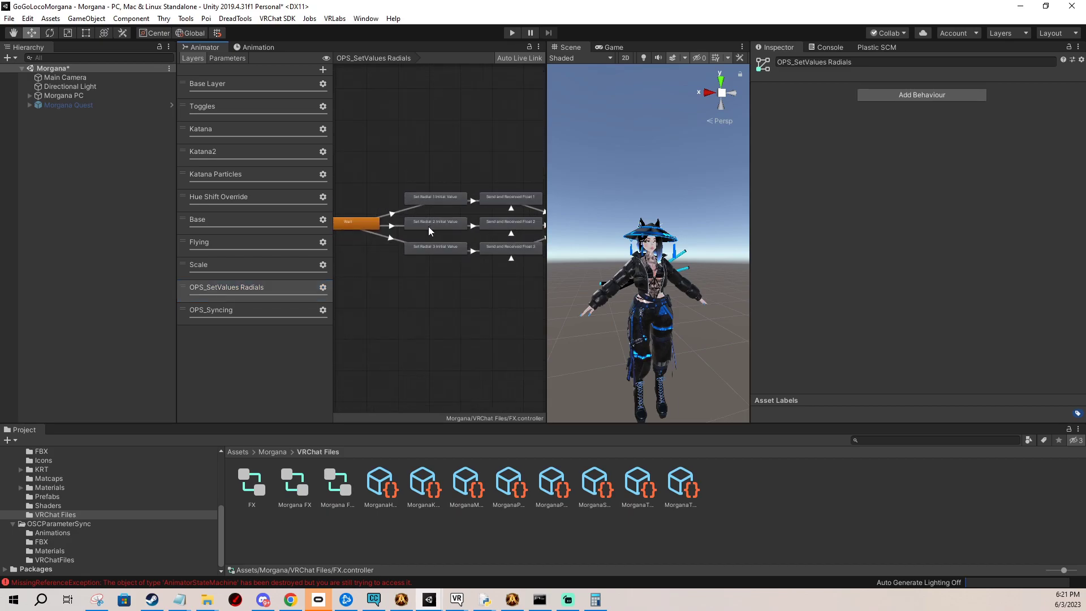
# - Examine the conditions on the transitions from Wait to the three Set Radial Initial Value states
pyautogui.click(395, 215)
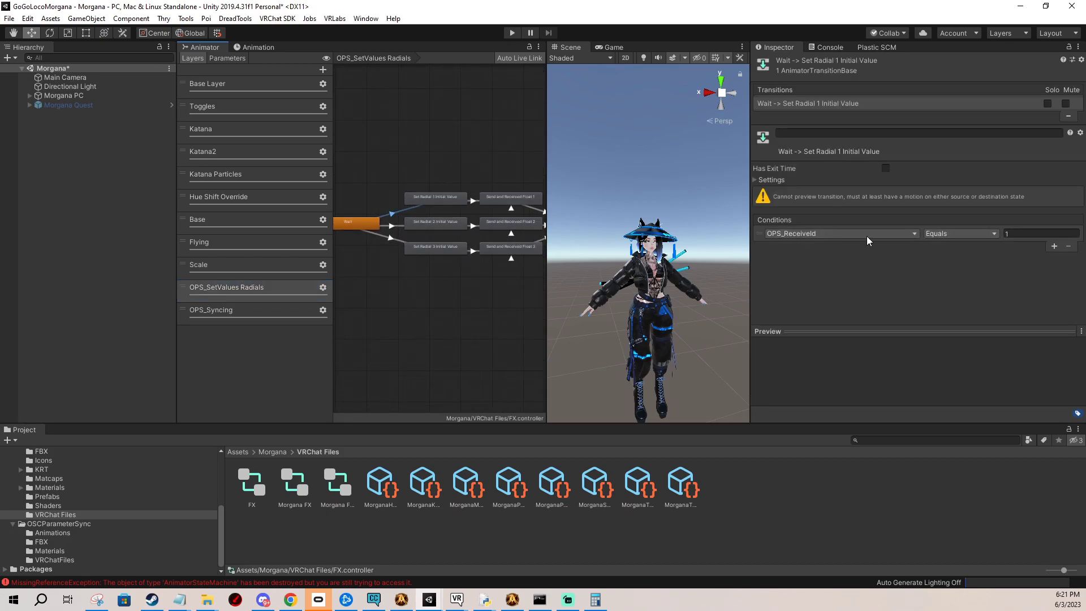
pyautogui.moveTo(215, 141); pyautogui.dragTo(0, 138)
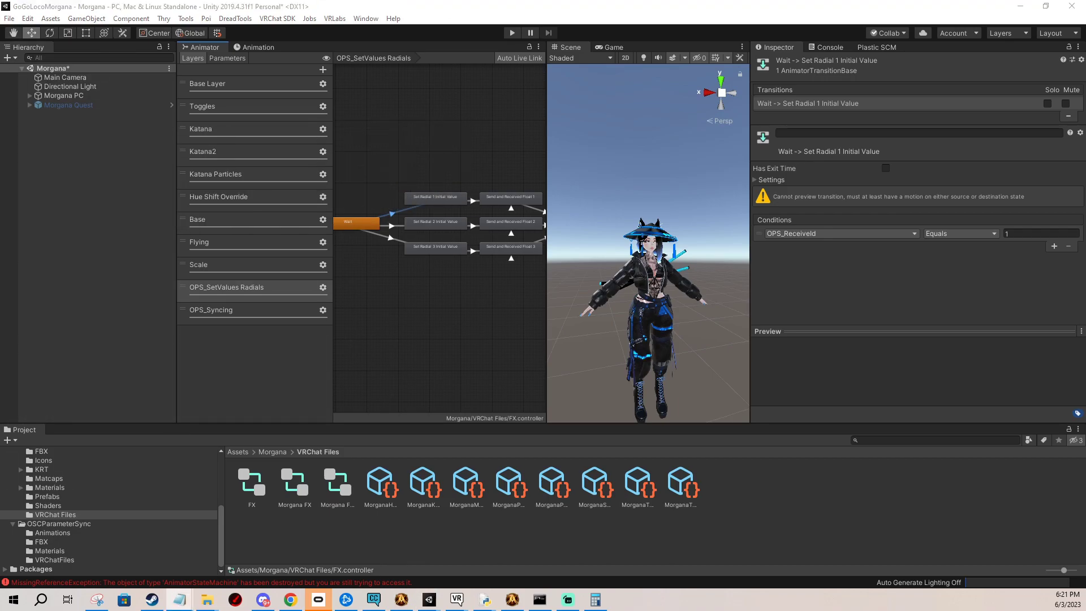
pyautogui.click(393, 227)
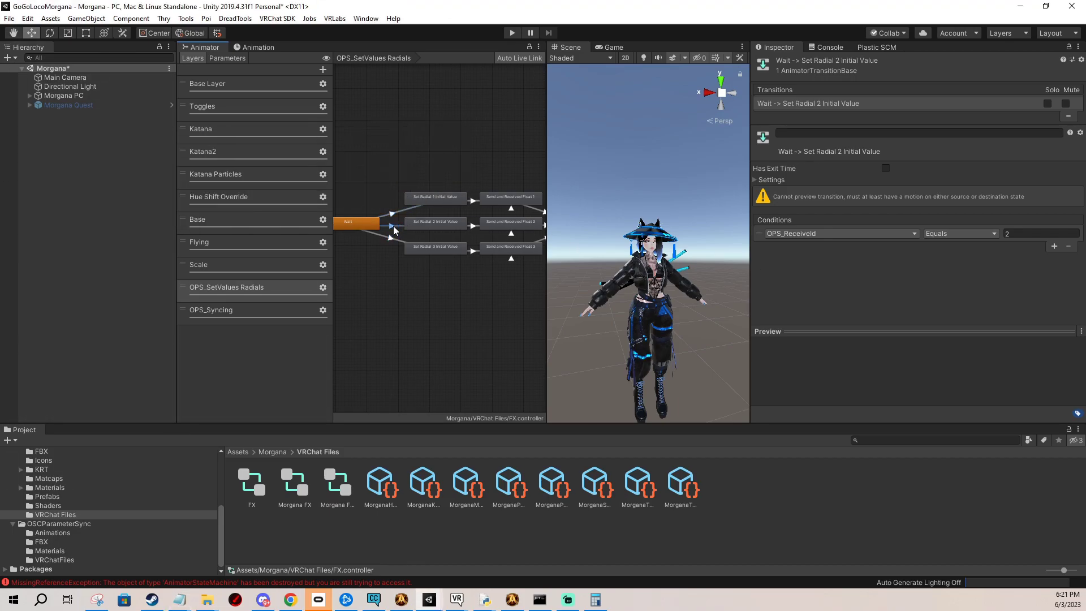
pyautogui.click(437, 272)
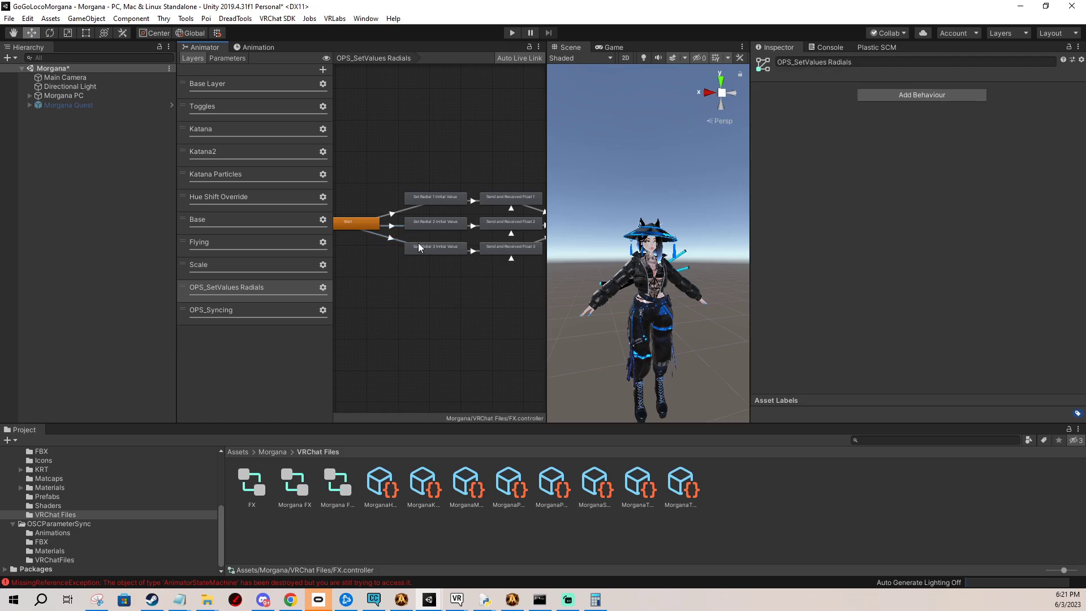
pyautogui.click(403, 248)
pyautogui.moveTo(499, 276); pyautogui.dragTo(487, 287, button='middle')
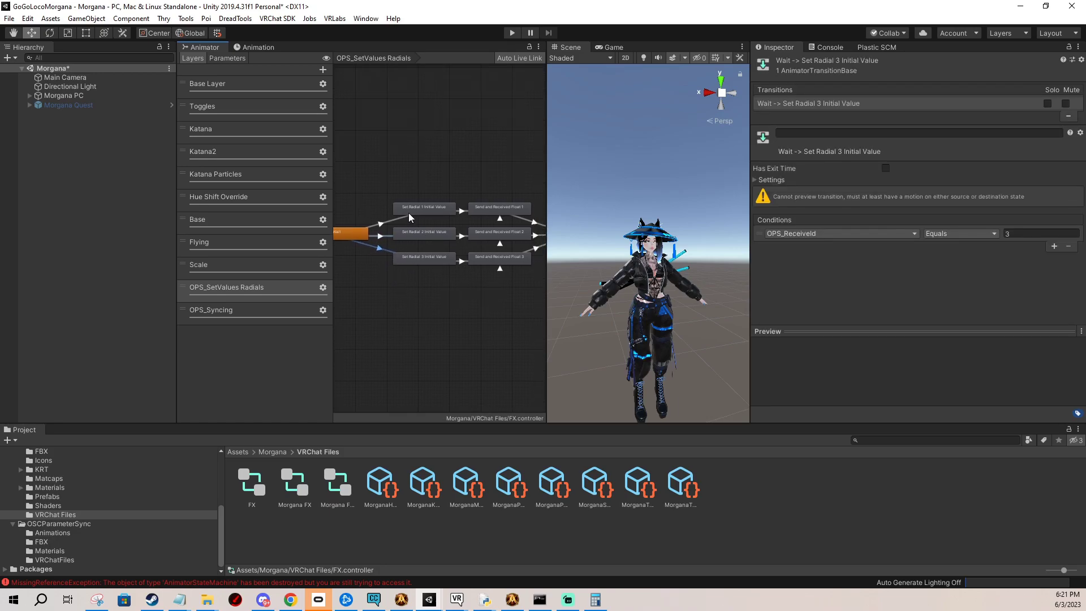
pyautogui.click(388, 222)
# - Set OutfitHue as the copy source in Set Radial 1 Initial Value and the copy destination in Send and Received Float 1
pyautogui.click(422, 209)
pyautogui.moveTo(0, 135); pyautogui.dragTo(0, 130)
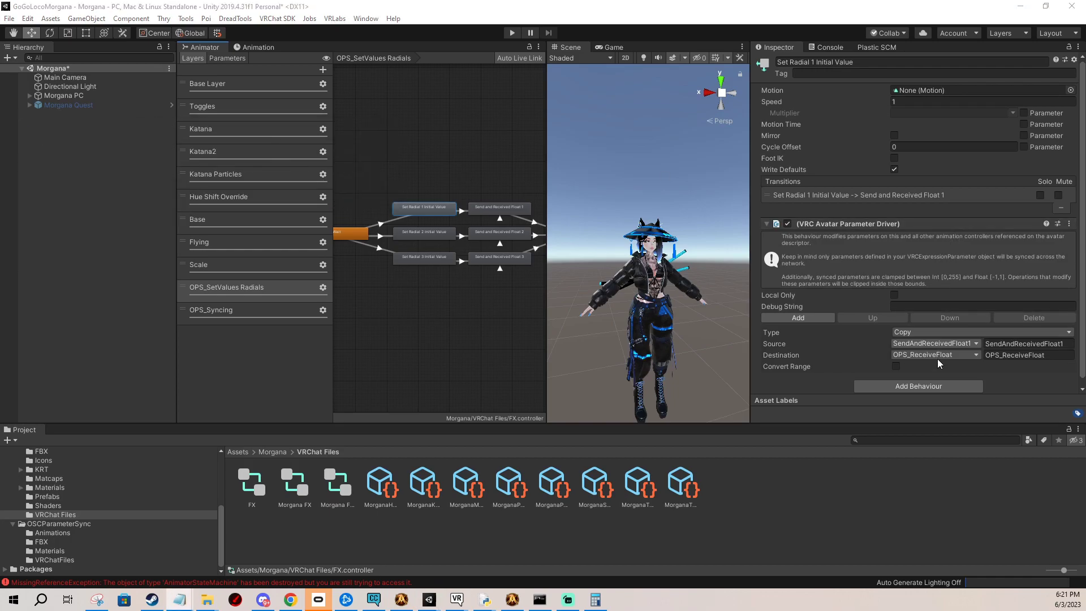
pyautogui.click(930, 343)
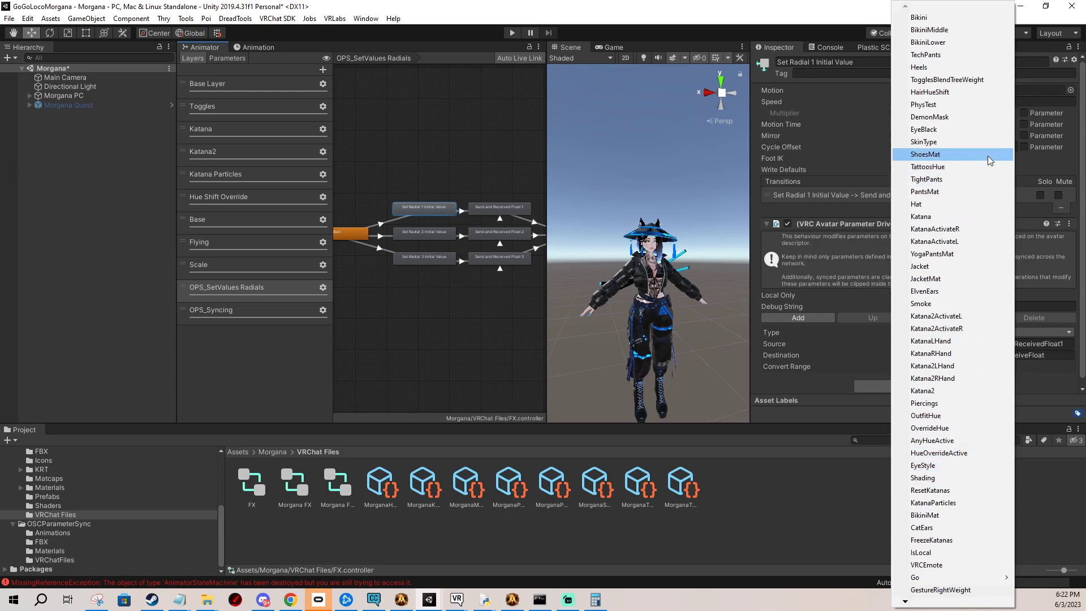
pyautogui.click(930, 417)
pyautogui.click(496, 210)
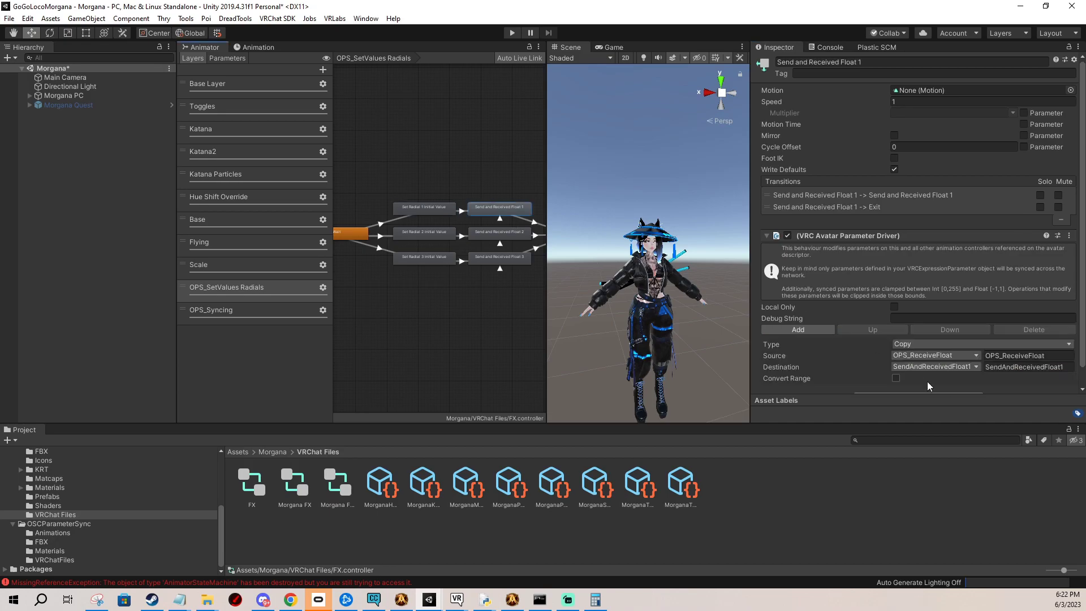
pyautogui.click(945, 367)
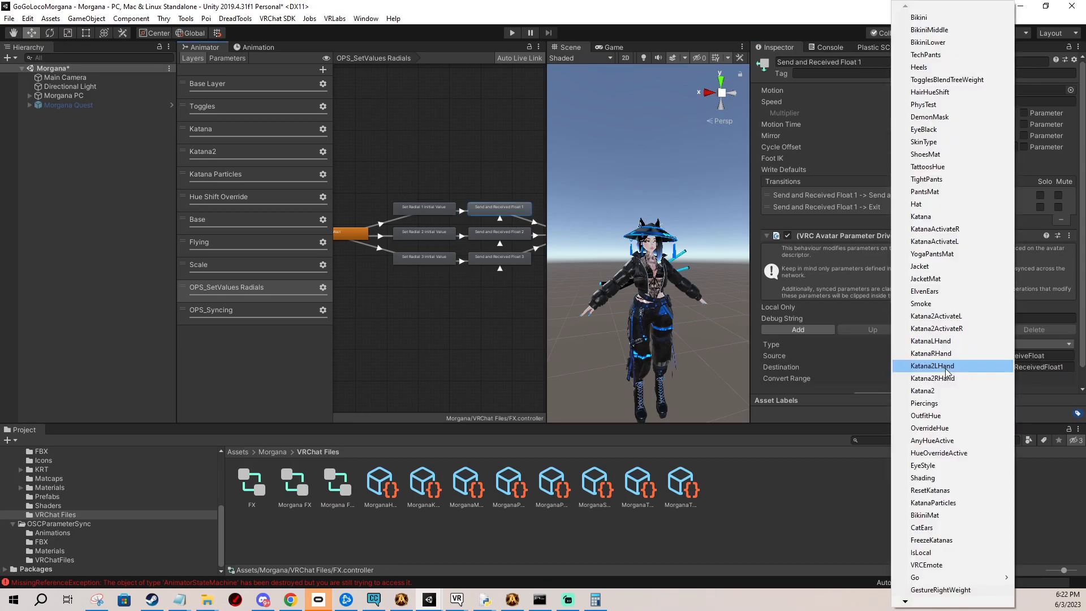
pyautogui.click(935, 416)
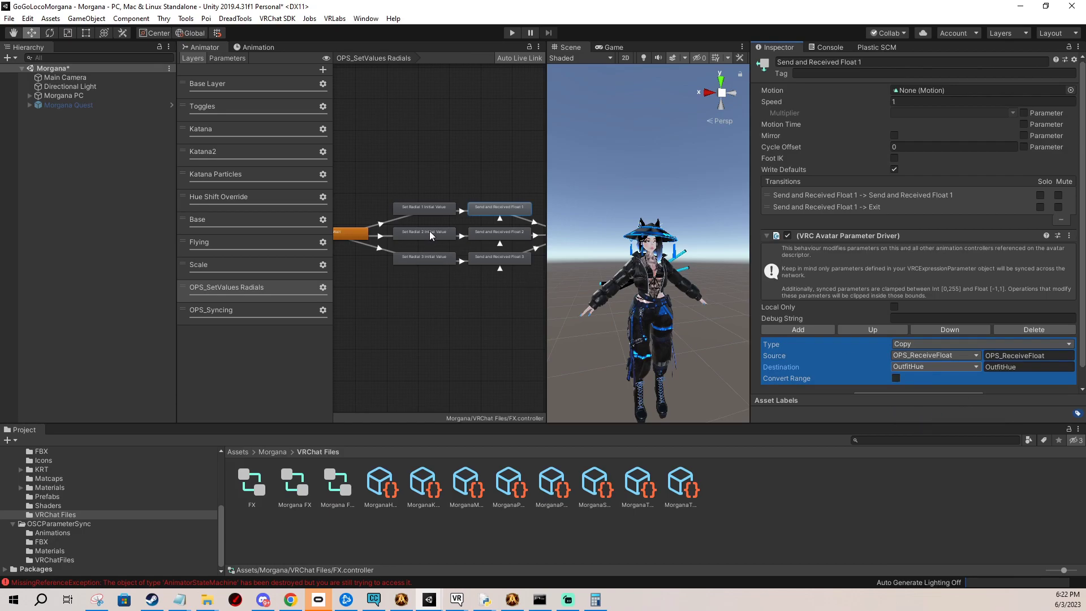
# - Set TattoosHue as the copy source in Set Radial 2 Initial Value and the copy destination in Send and Received Float 2
pyautogui.moveTo(429, 231); pyautogui.dragTo(417, 211, button='middle')
pyautogui.click(407, 216)
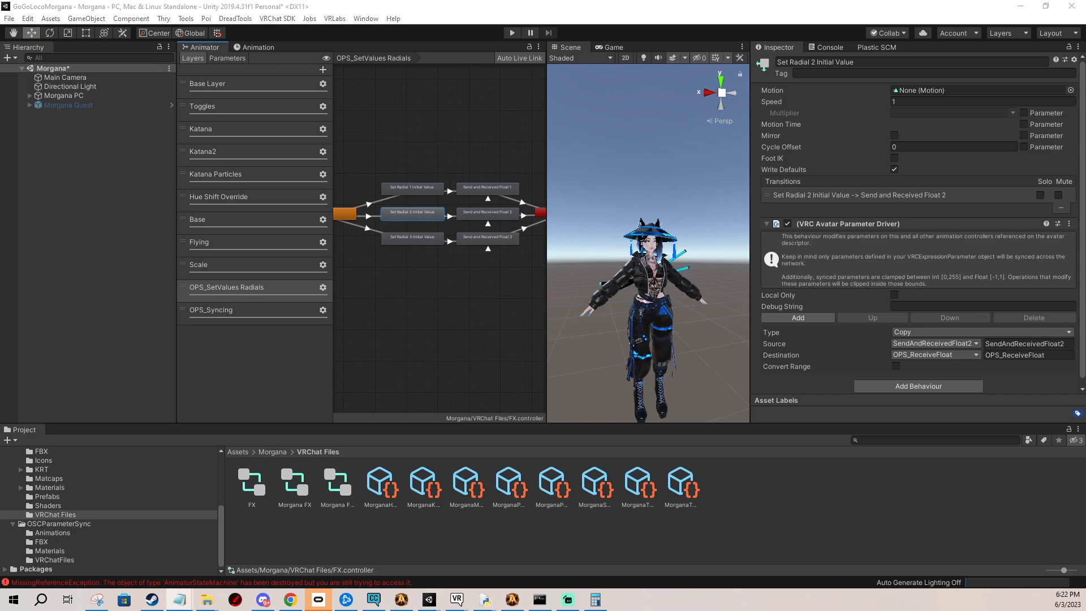
pyautogui.click(952, 342)
pyautogui.click(953, 344)
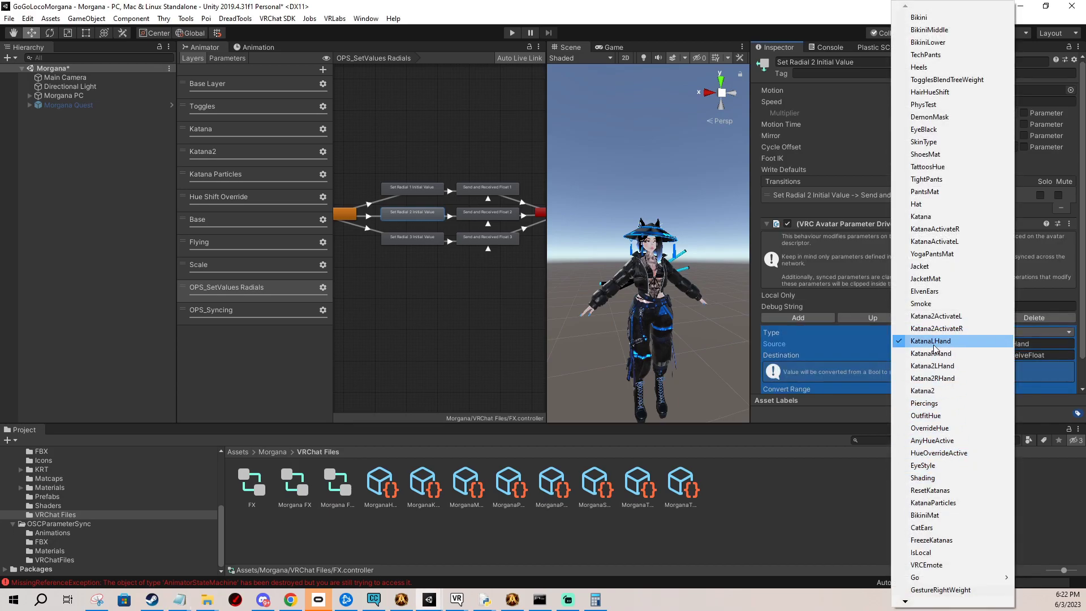
pyautogui.click(916, 168)
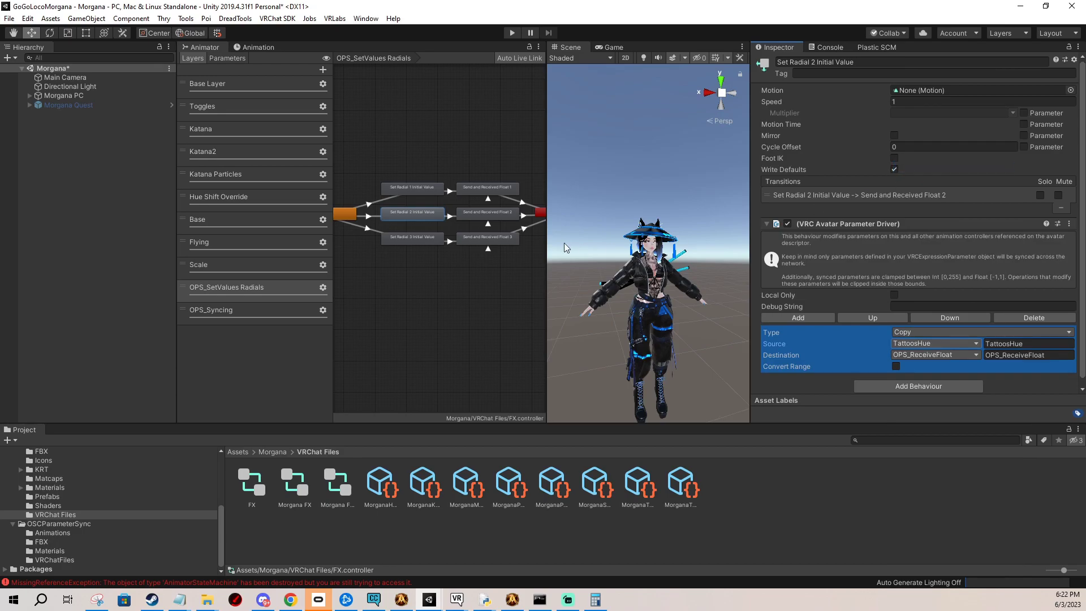
pyautogui.click(478, 212)
pyautogui.click(935, 367)
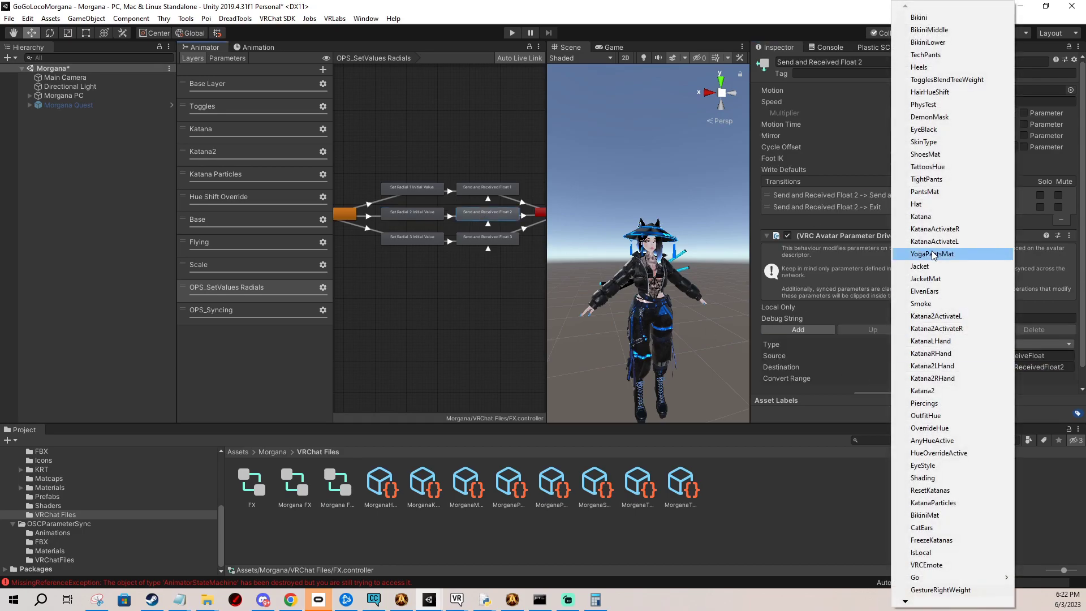
pyautogui.click(927, 166)
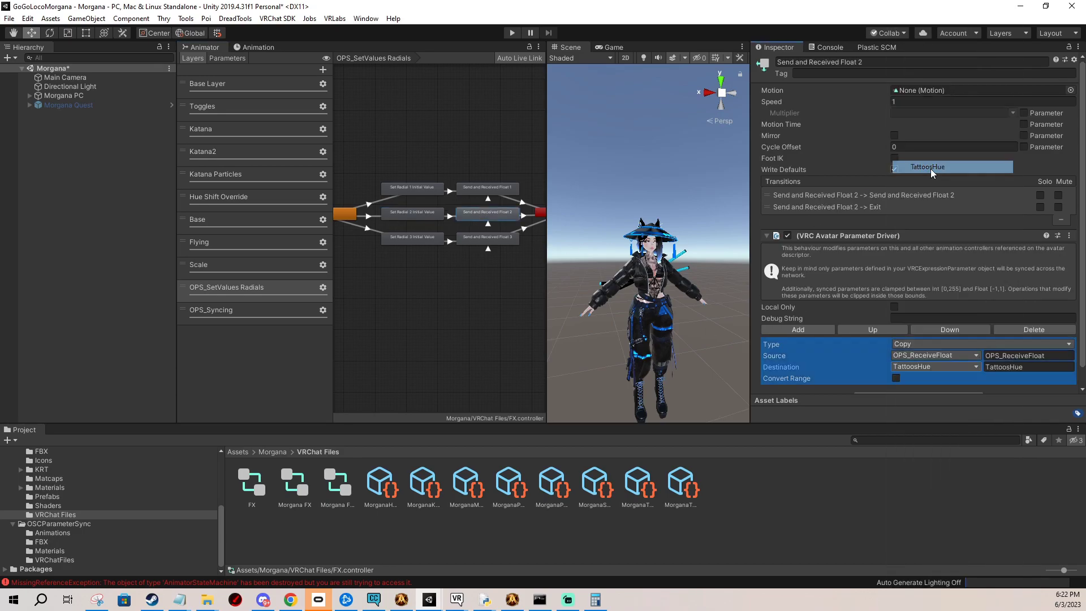
# - Set HairHueShift as the copy source in Set Radial 3 Initial Value and the copy destination in Send and Received Float 3
pyautogui.click(416, 237)
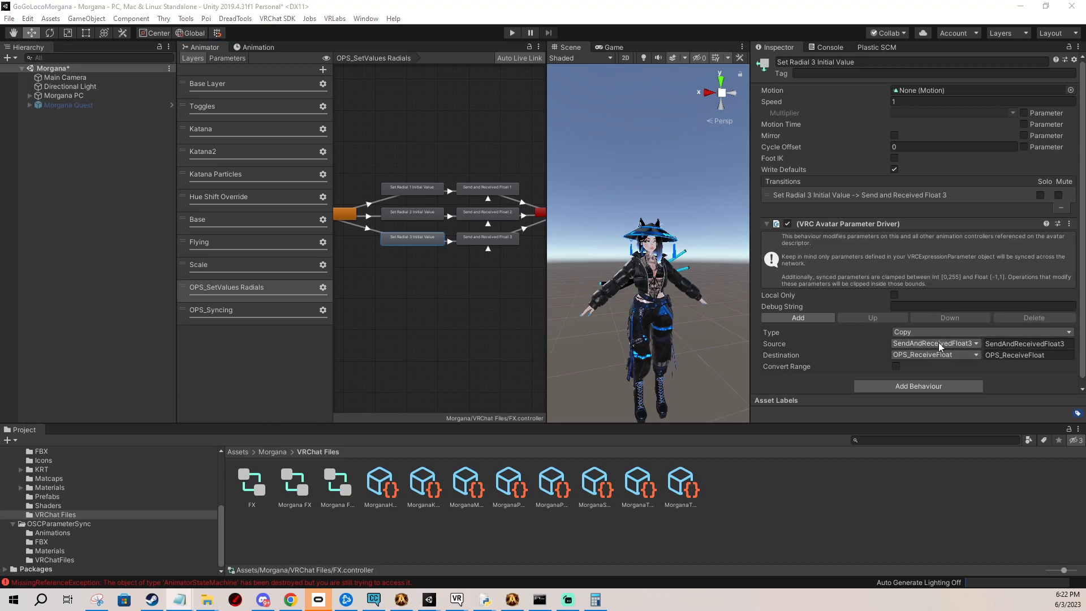
pyautogui.click(934, 344)
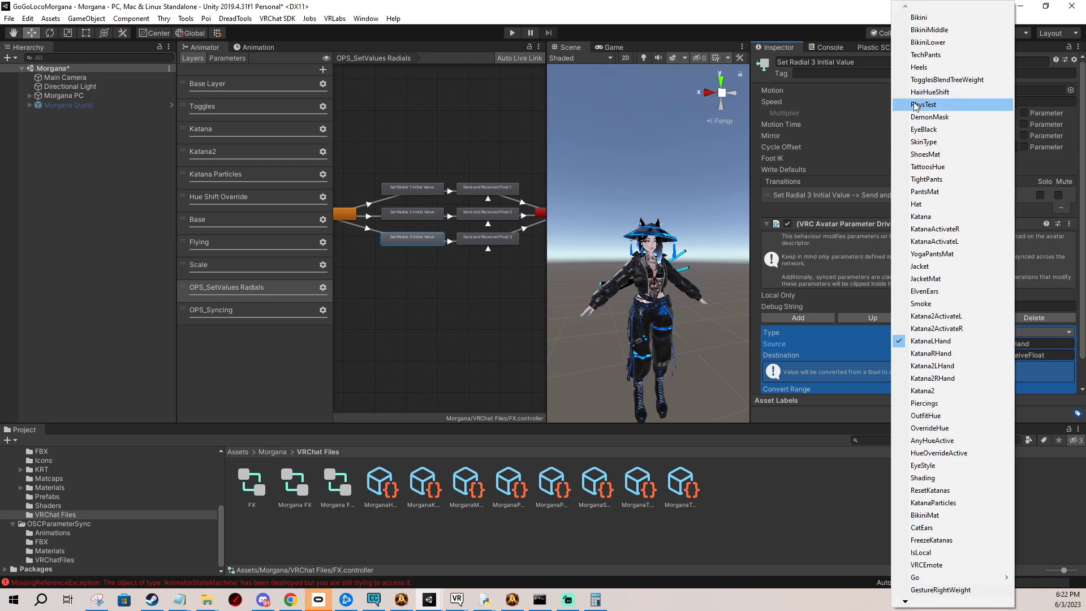
pyautogui.click(939, 92)
pyautogui.click(478, 236)
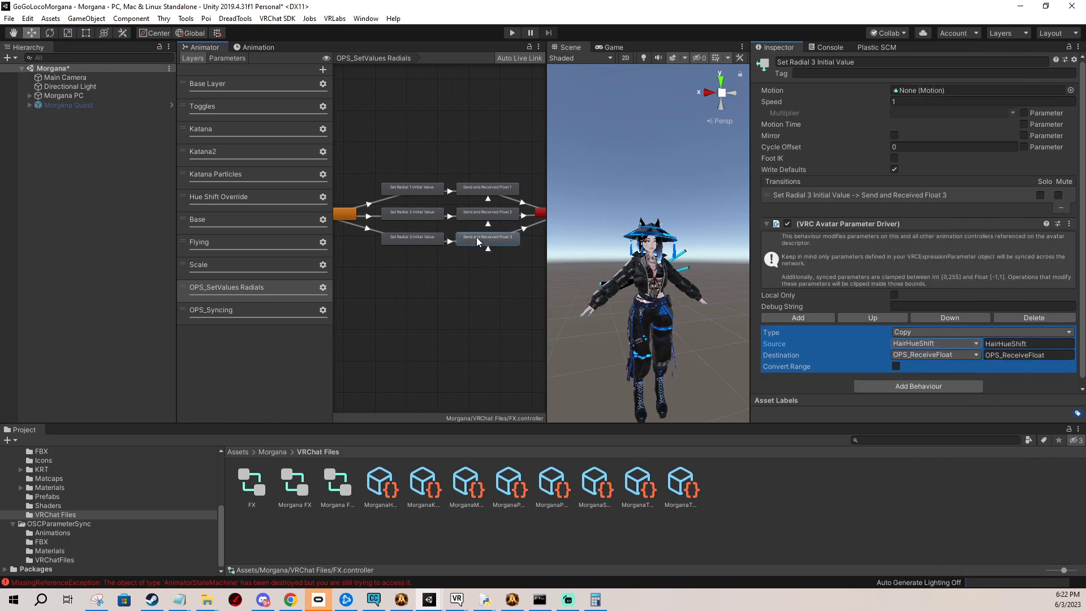
pyautogui.click(946, 368)
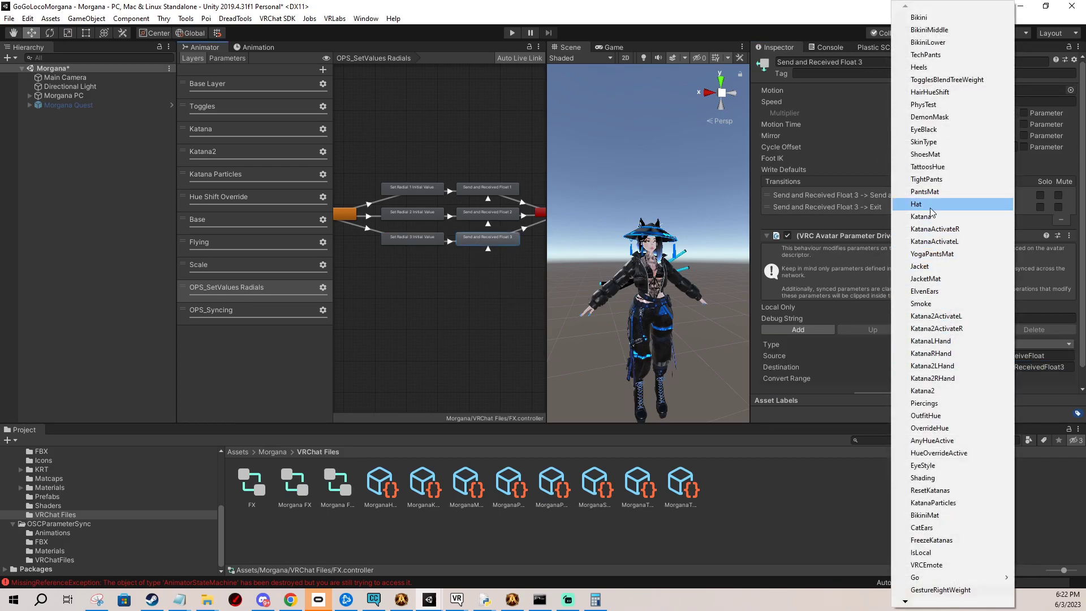
pyautogui.click(930, 92)
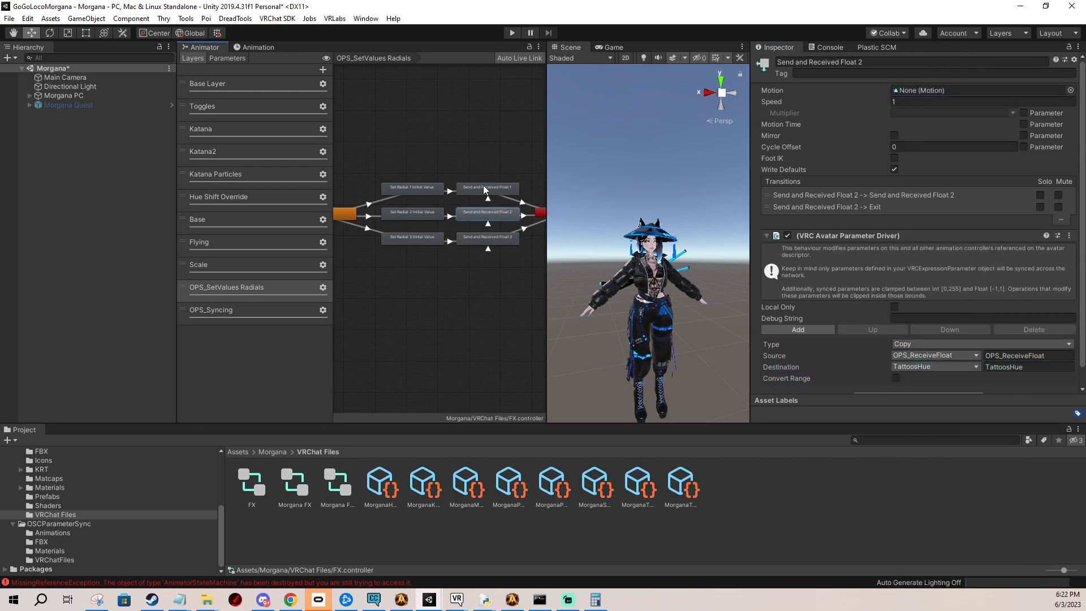
# - Review the parameter drivers of the three Set Radial states and the transitions of the Radial 3 branch
pyautogui.click(410, 186)
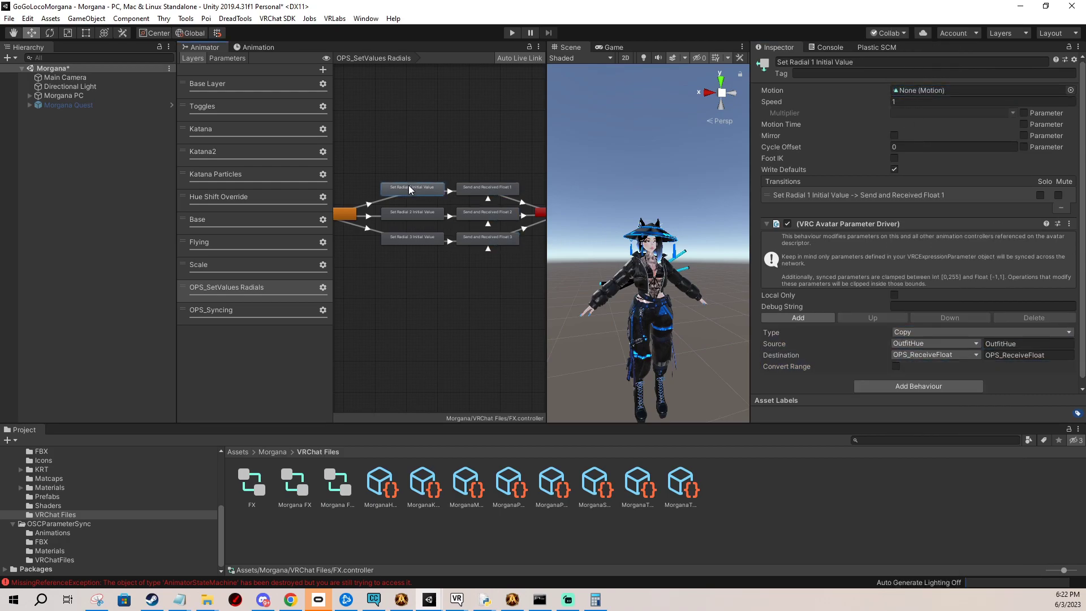
pyautogui.click(419, 215)
pyautogui.click(419, 238)
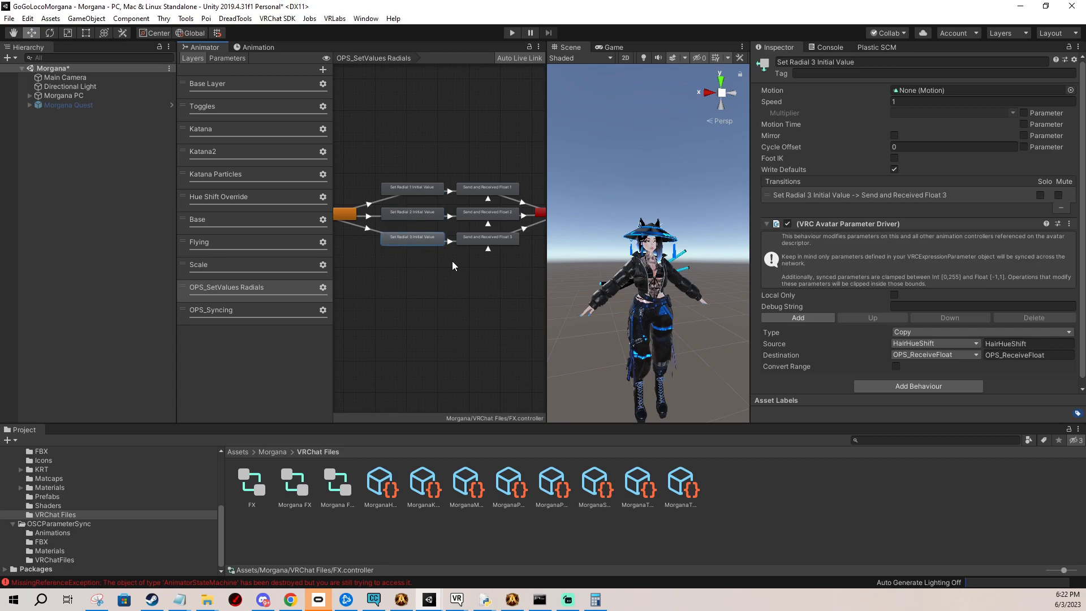
pyautogui.moveTo(485, 285); pyautogui.dragTo(476, 246, button='middle')
pyautogui.click(483, 245)
pyautogui.moveTo(394, 225); pyautogui.dragTo(520, 196)
pyautogui.click(358, 190)
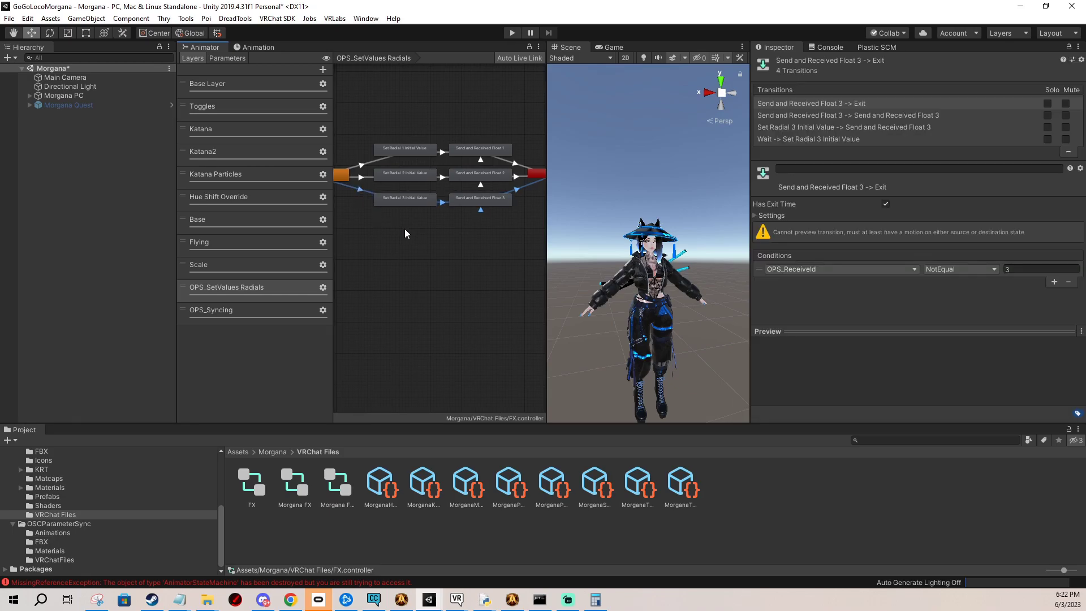
pyautogui.scroll(-4, 432, 241)
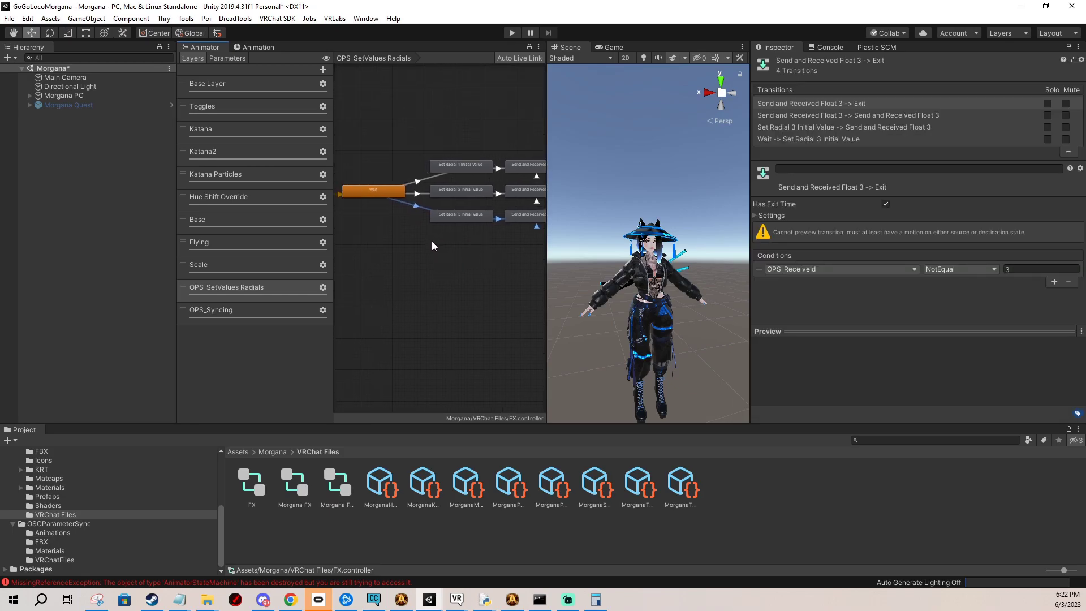
pyautogui.click(427, 221)
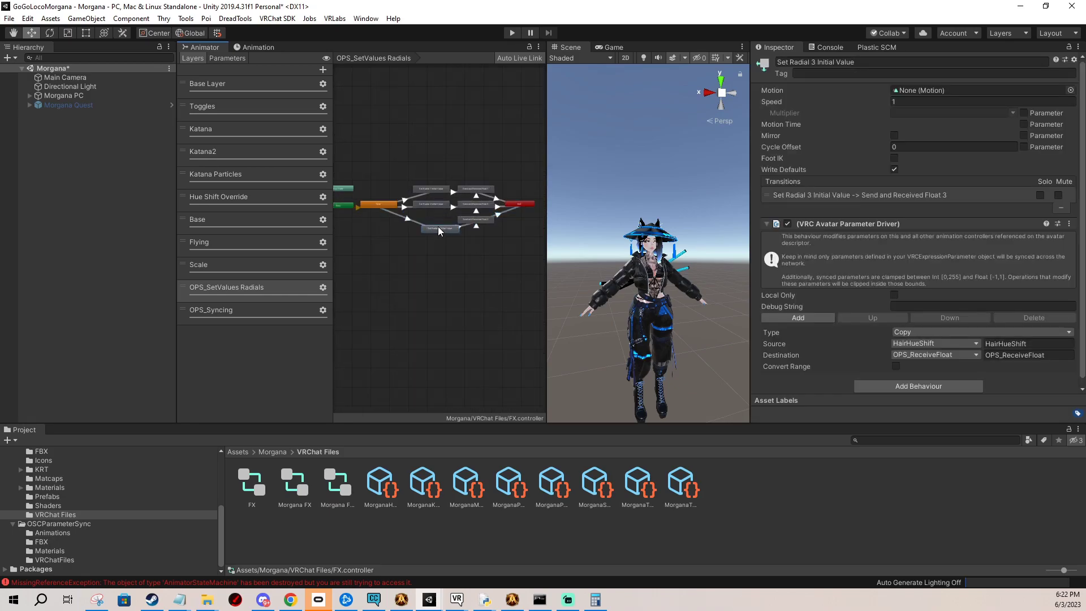
pyautogui.moveTo(439, 229); pyautogui.dragTo(497, 213)
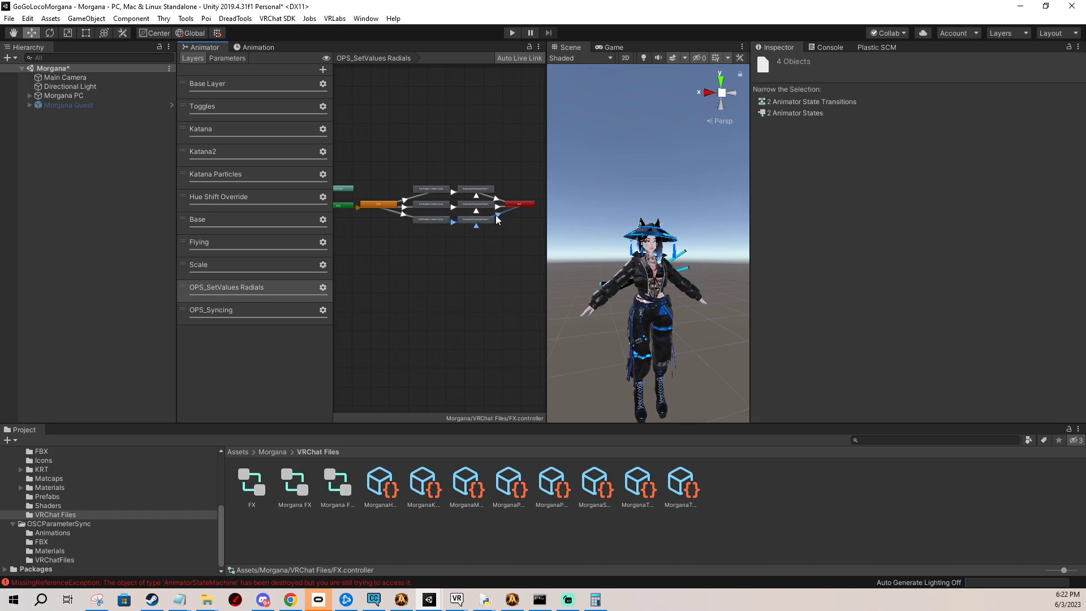
pyautogui.moveTo(408, 239)
pyautogui.mouseDown(button='middle')
pyautogui.moveTo(456, 256)
pyautogui.moveTo(424, 231)
pyautogui.mouseUp(button='middle')
pyautogui.click(456, 255)
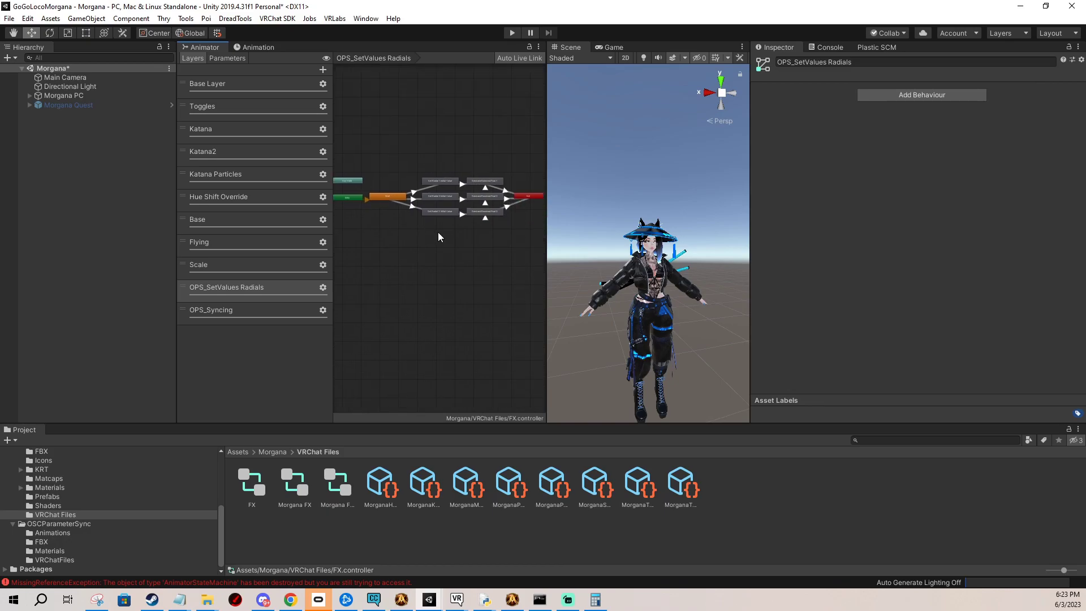
# - Duplicate Set Radial 3 Initial Value and Send and Received Float 3 together, placing the copies directly below the originals
pyautogui.moveTo(438, 212); pyautogui.dragTo(483, 220)
pyautogui.hotkey('ctrl', 'd')
pyautogui.moveTo(427, 221); pyautogui.dragTo(466, 239, button='middle')
pyautogui.moveTo(400, 165); pyautogui.dragTo(430, 196)
pyautogui.moveTo(429, 196); pyautogui.dragTo(458, 241)
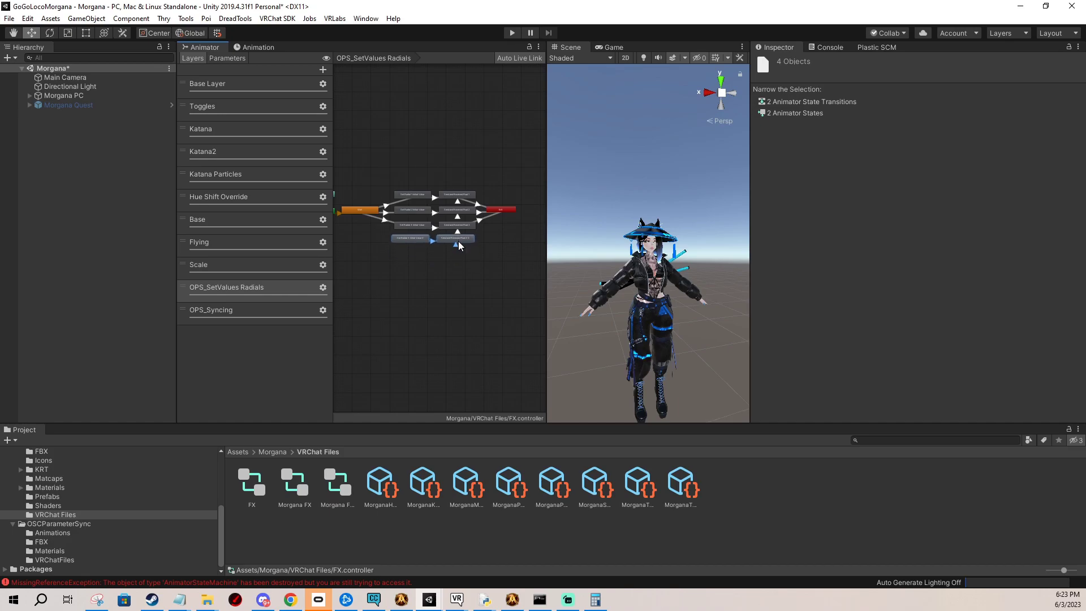
# - Make a transition from the duplicated Send and Received Float 3 0 state to Exit
pyautogui.scroll(3, 458, 241)
pyautogui.click(494, 280)
pyautogui.moveTo(431, 251)
pyautogui.mouseDown(button='middle')
pyautogui.moveTo(482, 270)
pyautogui.moveTo(428, 267)
pyautogui.mouseUp(button='middle')
pyautogui.rightClick(434, 223)
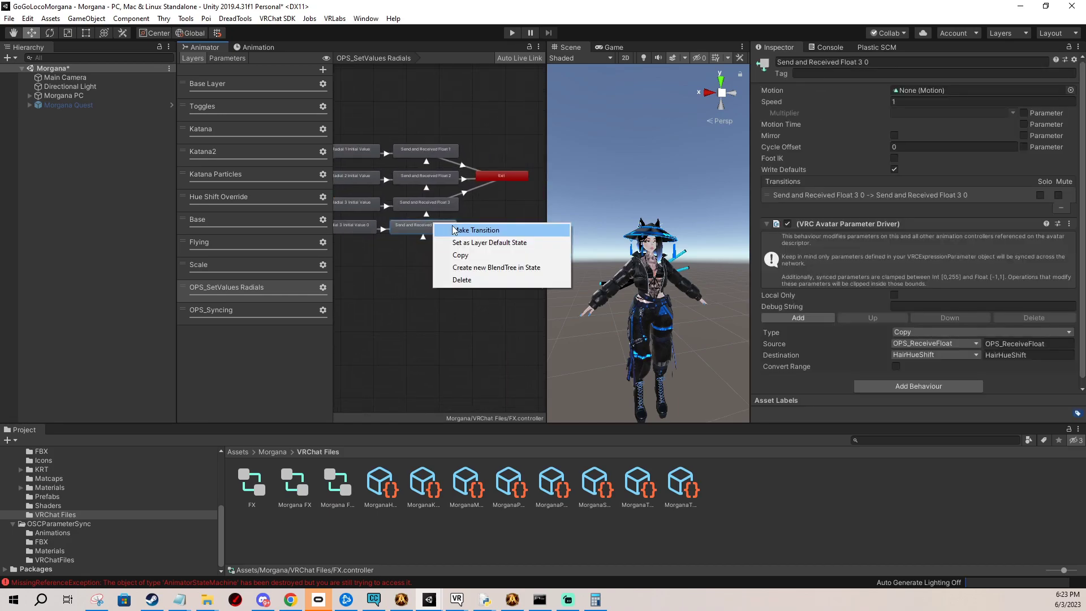
pyautogui.click(477, 230)
pyautogui.click(501, 177)
# - Add the condition OPS_ReceiveId NotEqual 4 to the transition from Send and Received Float 3 0 to Exit
pyautogui.click(468, 197)
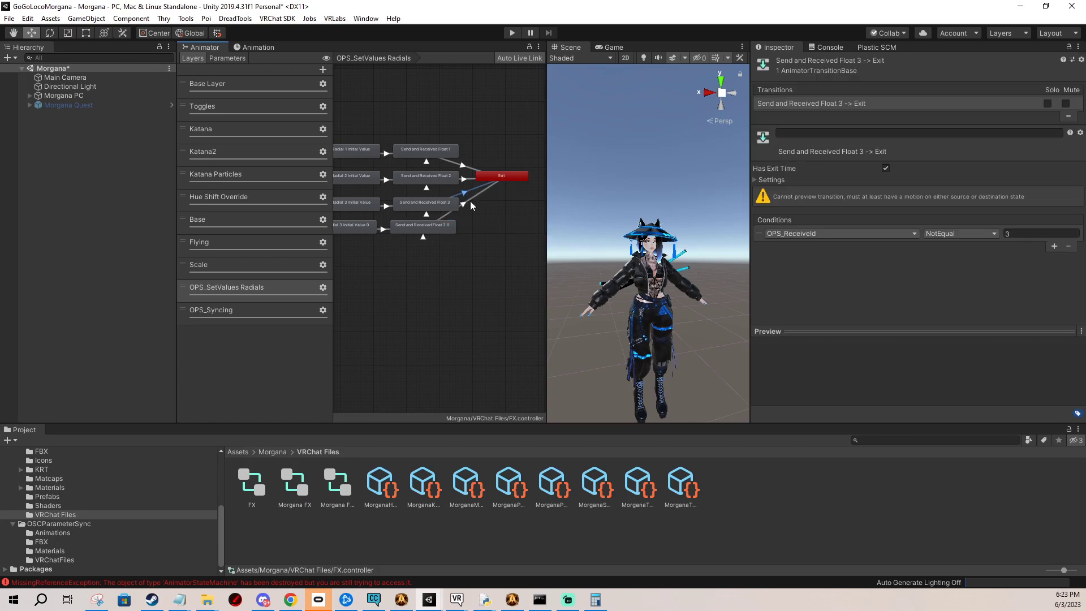
pyautogui.click(466, 204)
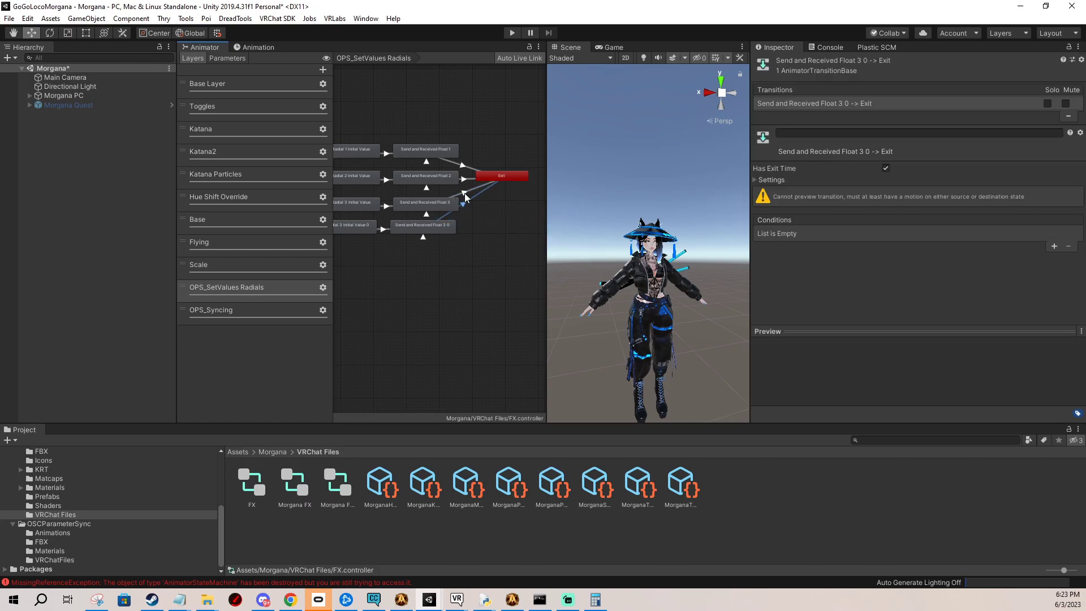
pyautogui.click(468, 205)
pyautogui.click(468, 205)
pyautogui.click(1053, 246)
pyautogui.click(813, 233)
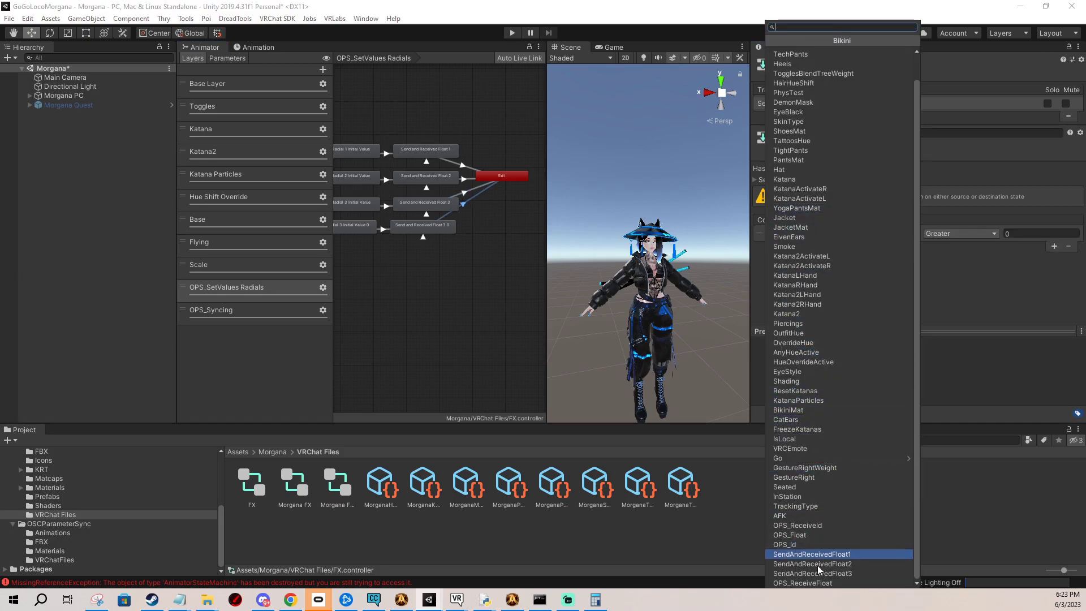
pyautogui.click(819, 525)
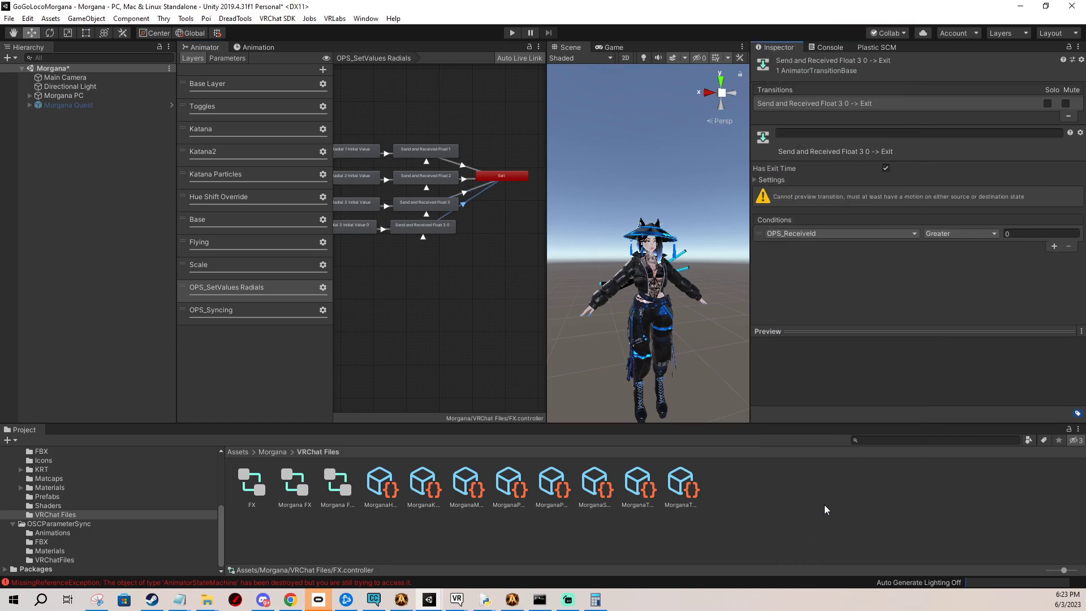
pyautogui.click(961, 230)
pyautogui.click(962, 283)
pyautogui.click(1021, 234)
pyautogui.write('4')
pyautogui.click(467, 193)
pyautogui.click(465, 204)
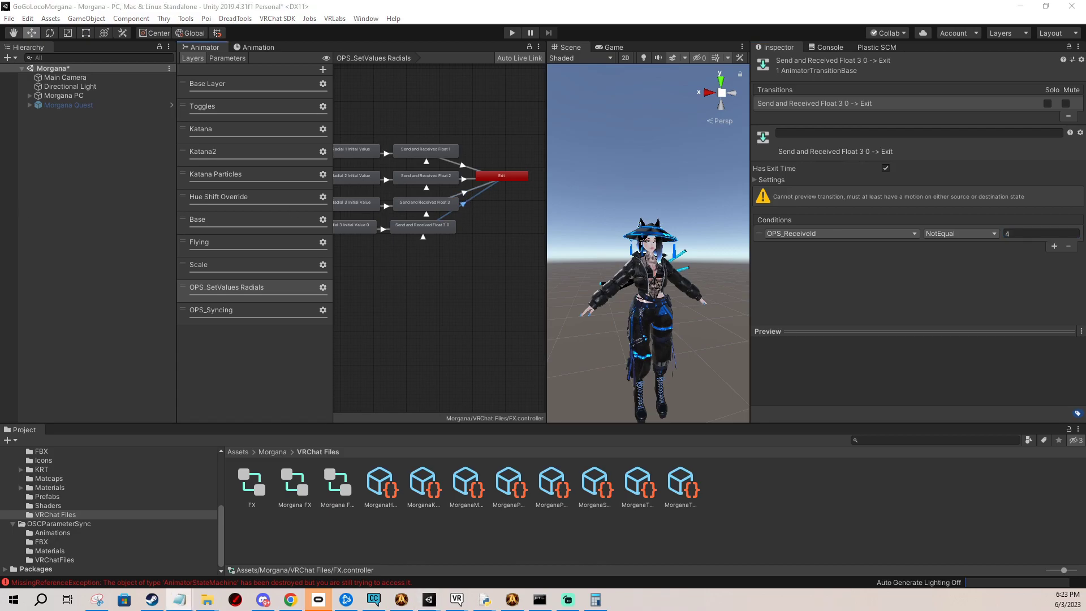
pyautogui.moveTo(0, 172); pyautogui.dragTo(363, 165)
pyautogui.click(351, 270)
pyautogui.moveTo(391, 256); pyautogui.dragTo(491, 247, button='middle')
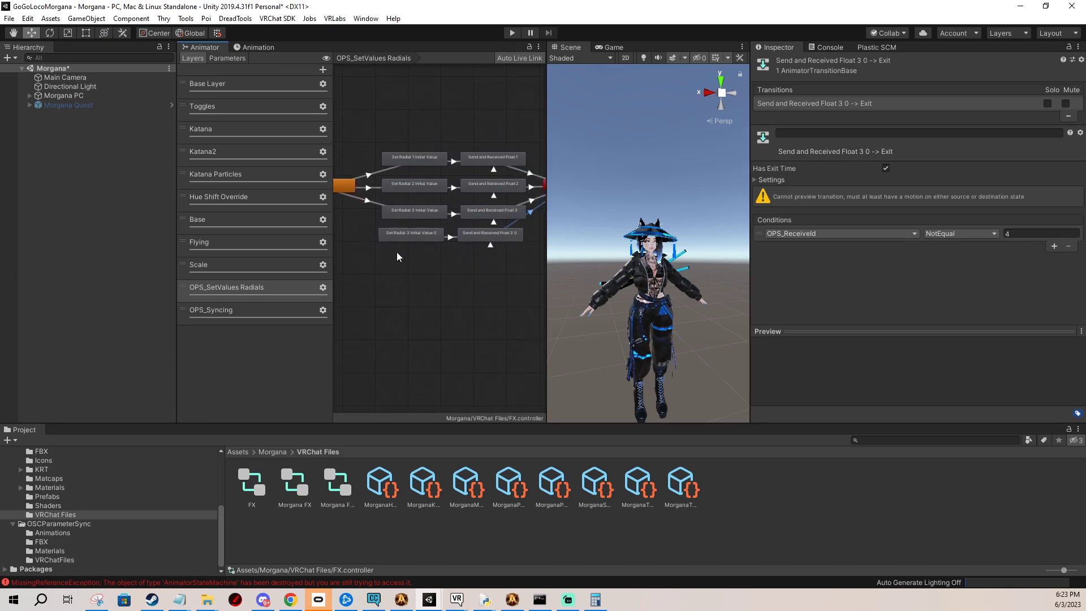
# - Make a transition from the Wait state to Set Radial 3 Initial Value 0
pyautogui.rightClick(377, 176)
pyautogui.click(365, 178)
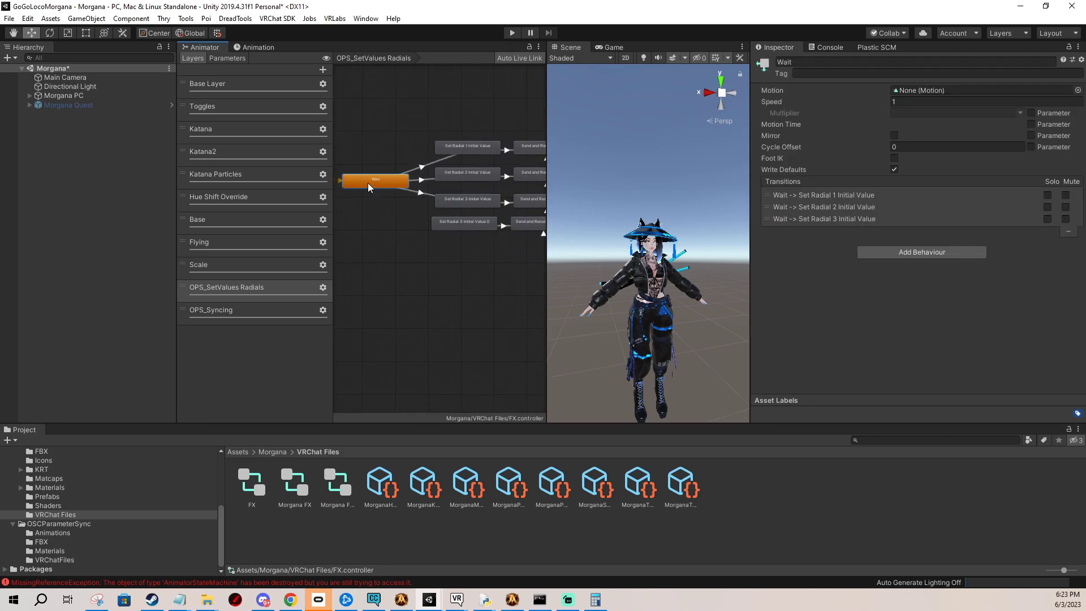
pyautogui.rightClick(369, 176)
pyautogui.click(391, 182)
pyautogui.click(444, 222)
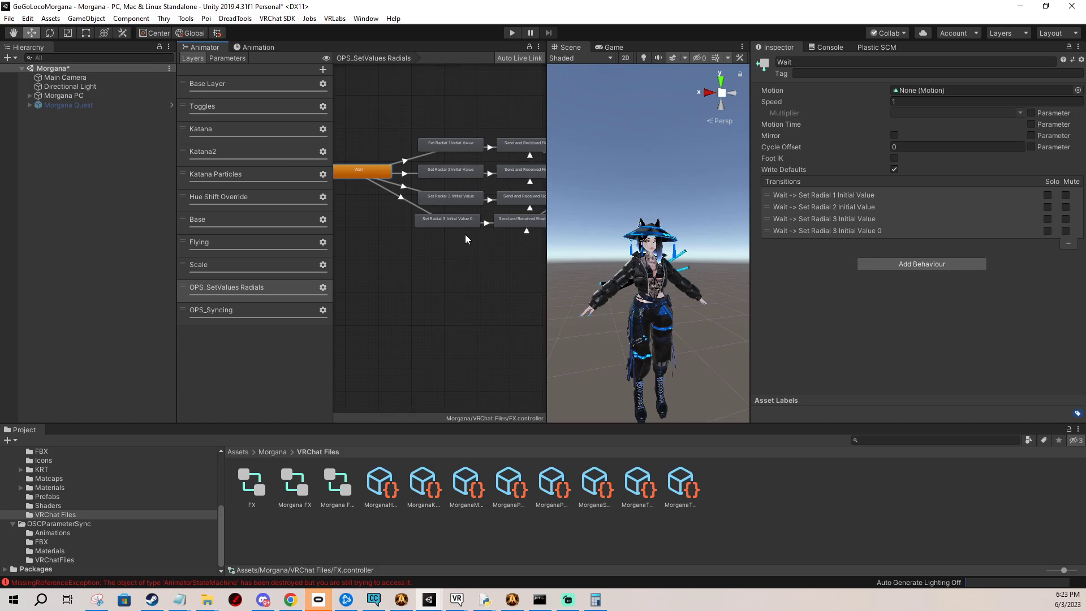
# - Add the condition OPS_ReceiveId Equals 4 to the transition from Wait to Set Radial 3 Initial Value 0
pyautogui.click(405, 198)
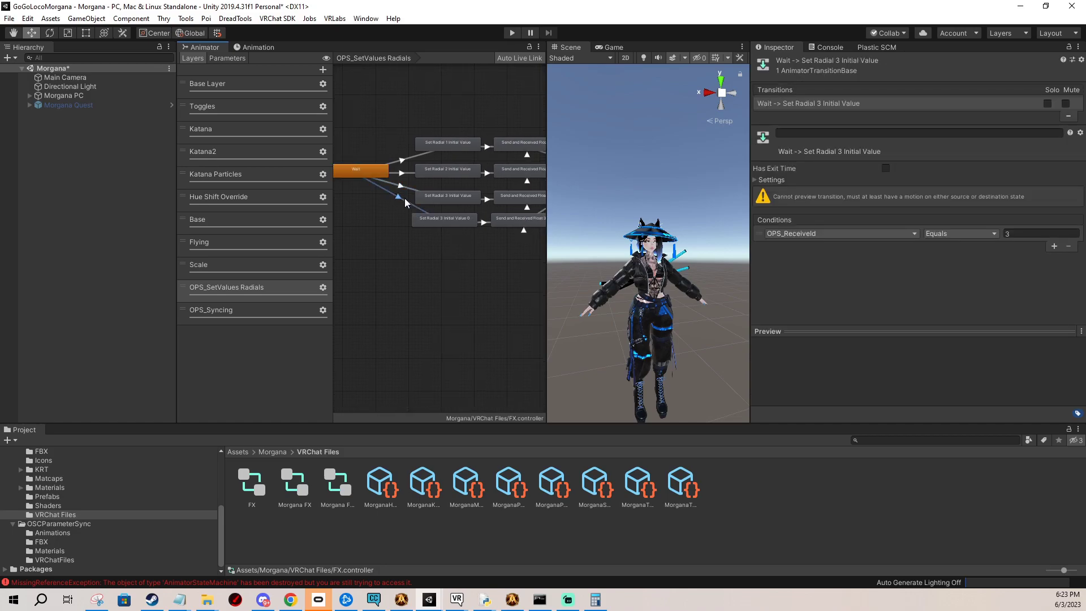
pyautogui.click(1053, 247)
pyautogui.click(826, 233)
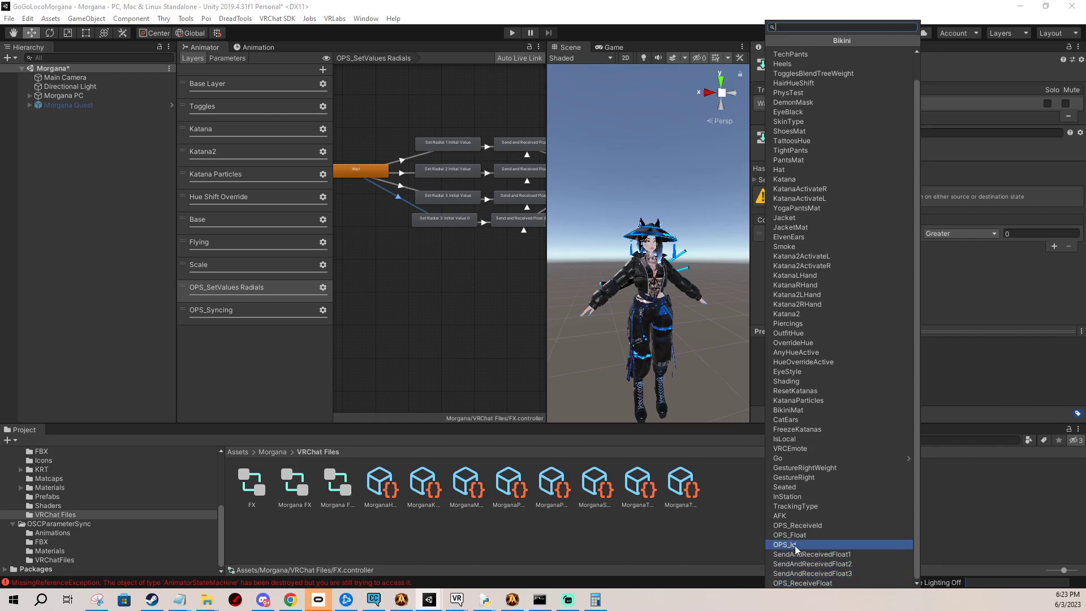
pyautogui.click(797, 526)
pyautogui.click(940, 233)
pyautogui.click(962, 272)
pyautogui.click(1041, 234)
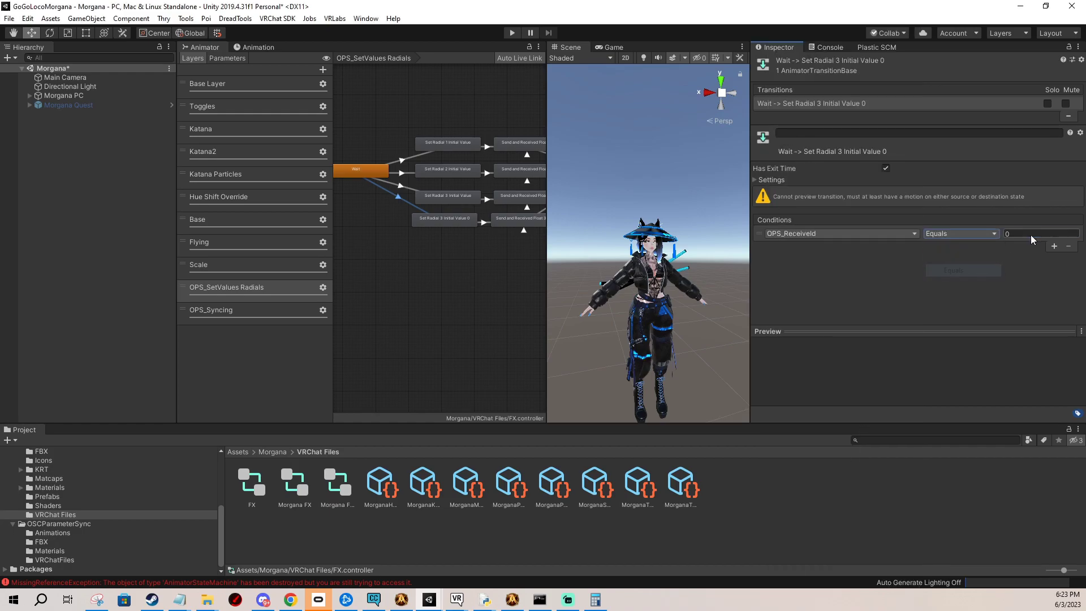
pyautogui.write('4')
# - Set the OPS_ReceiveId condition on Send and Received Float 3 0's transition to itself to Equals 4
pyautogui.moveTo(494, 271); pyautogui.dragTo(443, 271, button='middle')
pyautogui.click(474, 231)
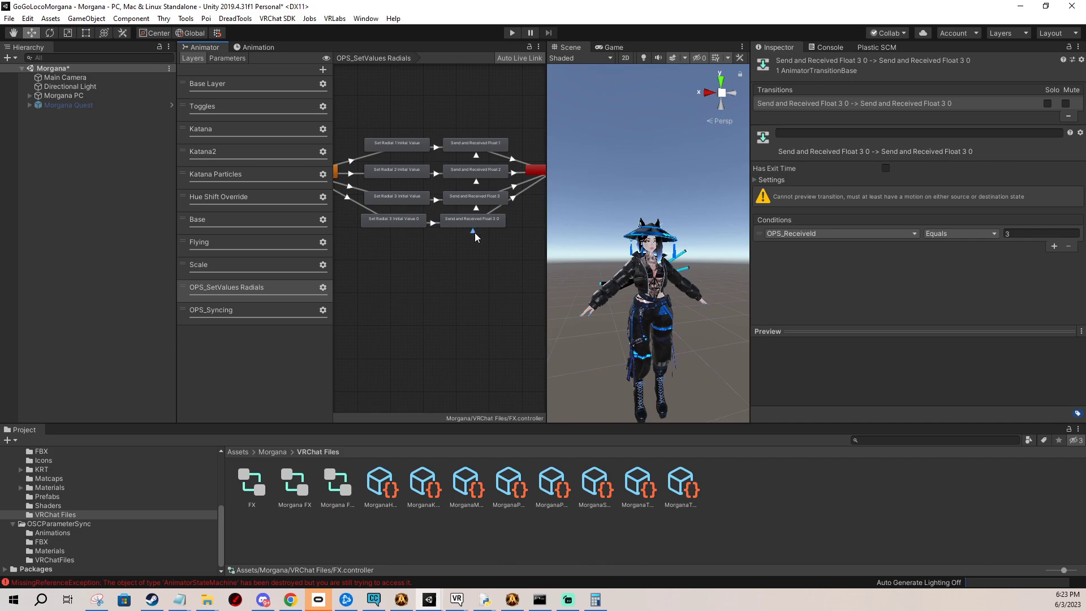
pyautogui.click(1013, 233)
pyautogui.write('4')
# - Move the two duplicated Radial 3 states together so they line up with the columns of states above them
pyautogui.moveTo(403, 299); pyautogui.dragTo(413, 301, button='middle')
pyautogui.click(413, 301)
pyautogui.moveTo(370, 214); pyautogui.dragTo(477, 222)
pyautogui.click(434, 264)
# - Set SkinType as the driver source in Set Radial 3 Initial Value 0 and as the driver destination in Send and Received Float 3 0
pyautogui.click(427, 222)
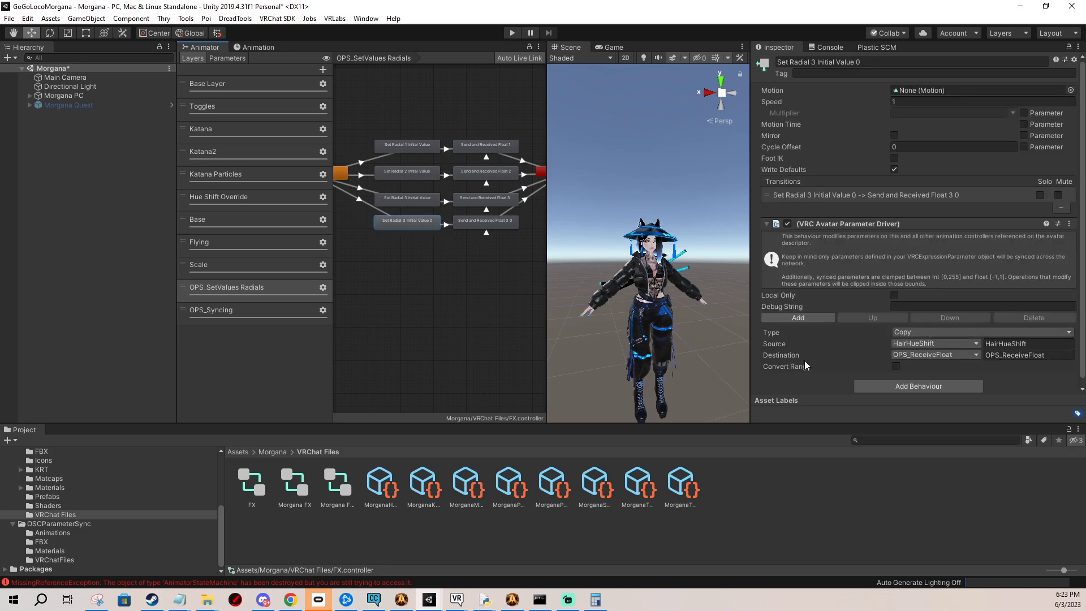
pyautogui.click(957, 342)
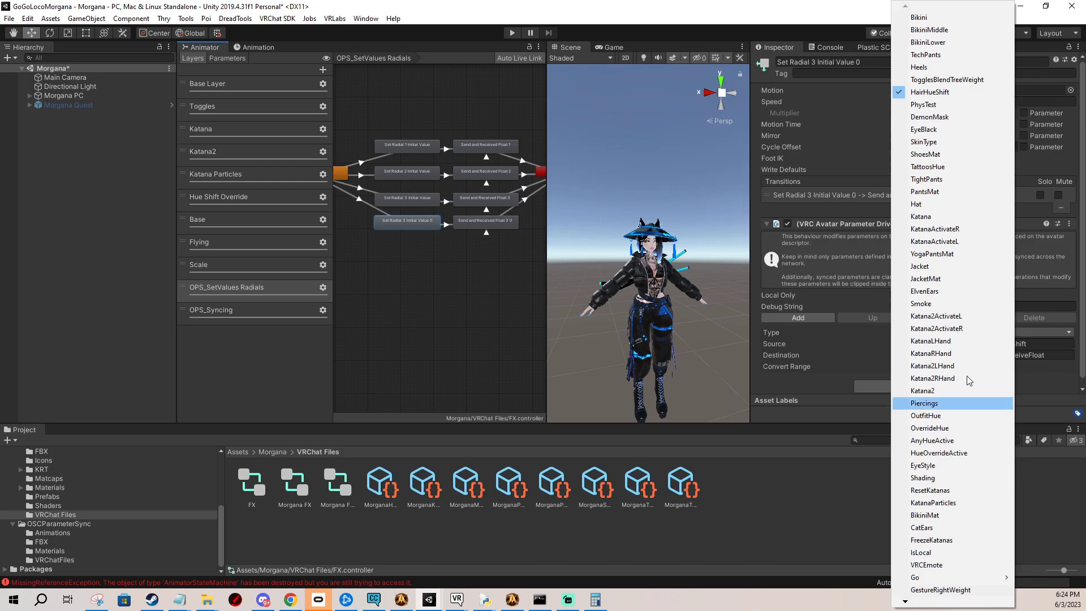
pyautogui.click(925, 142)
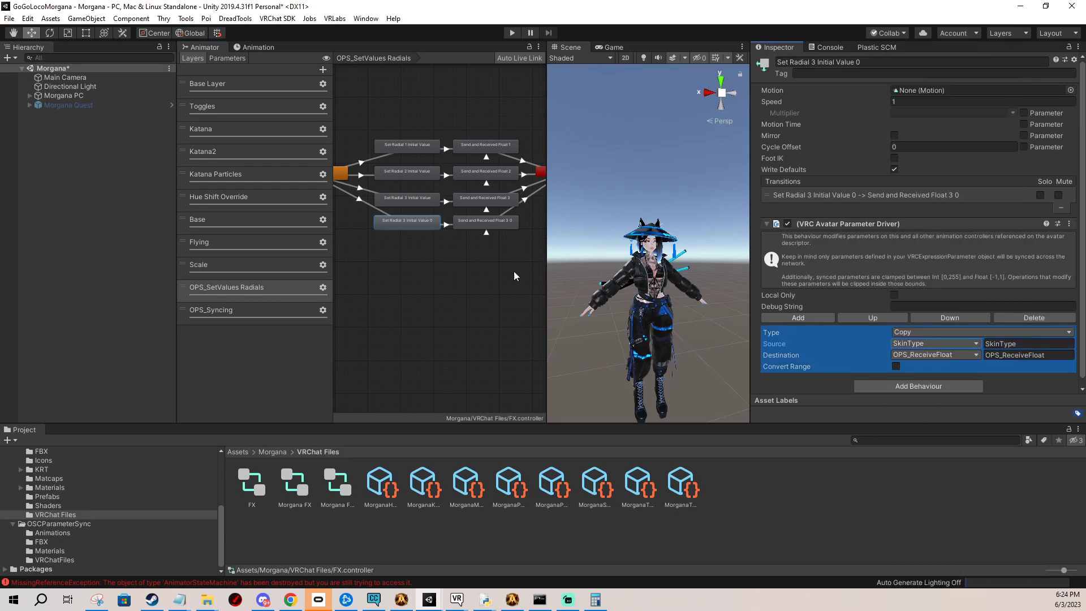
pyautogui.click(471, 225)
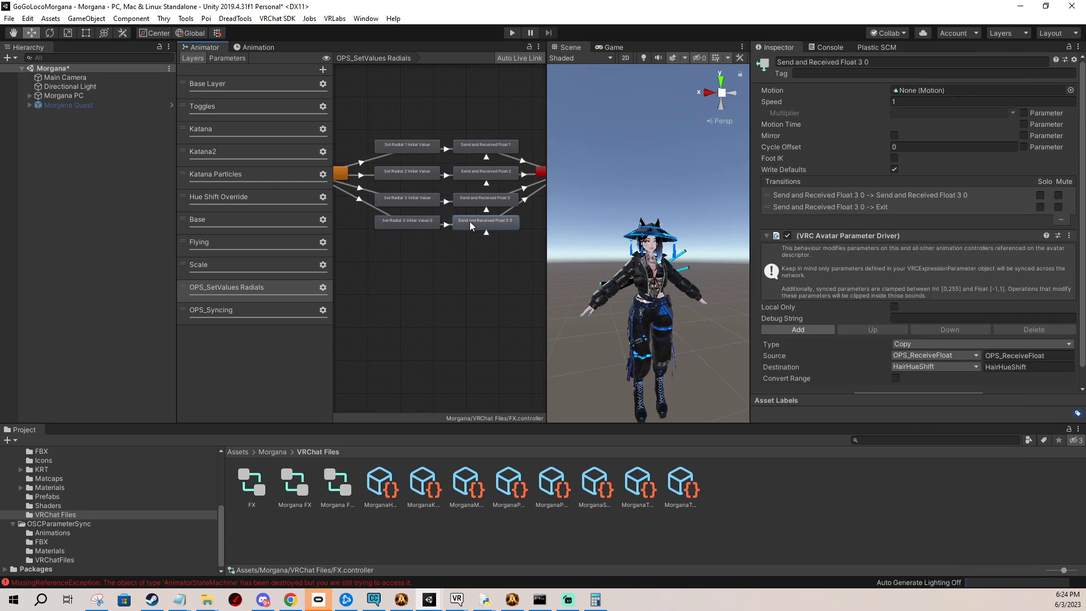
pyautogui.click(938, 367)
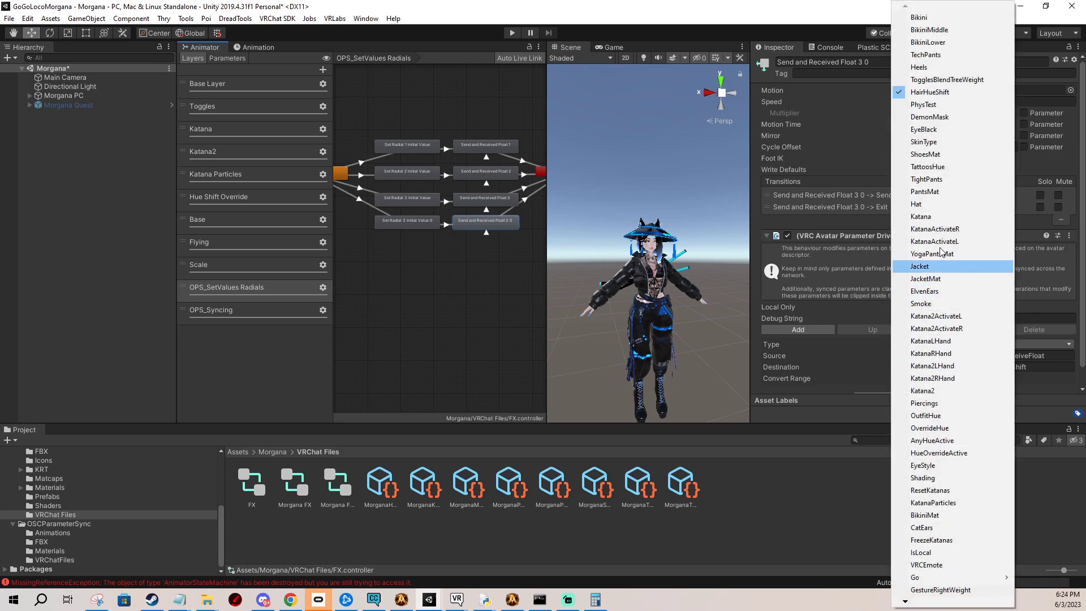
pyautogui.click(923, 142)
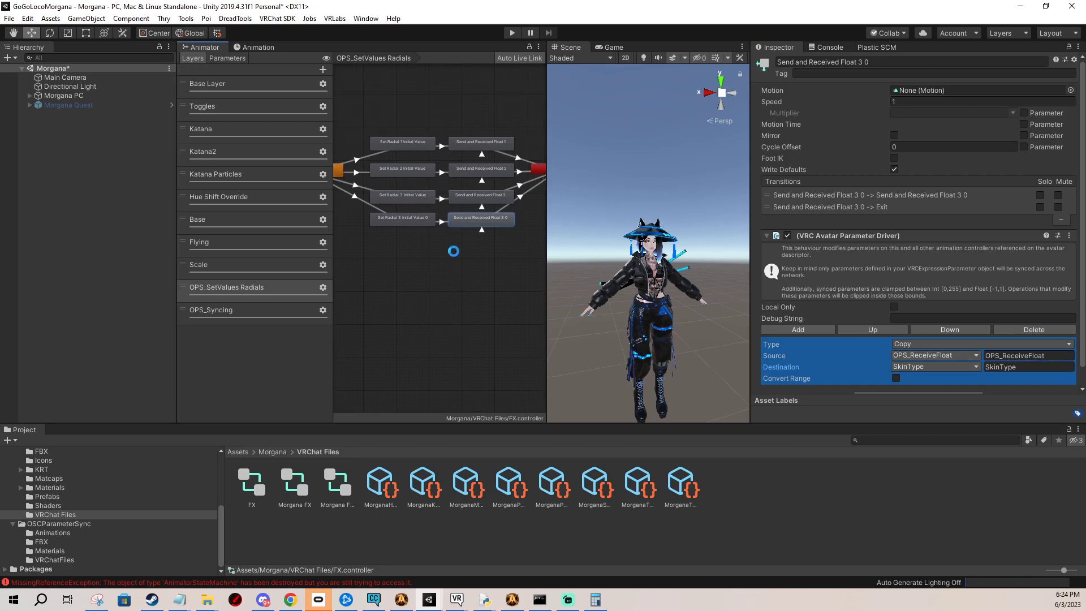
# - Check the parameter drivers of the two duplicated Radial 3 states and the transition between them
pyautogui.click(414, 219)
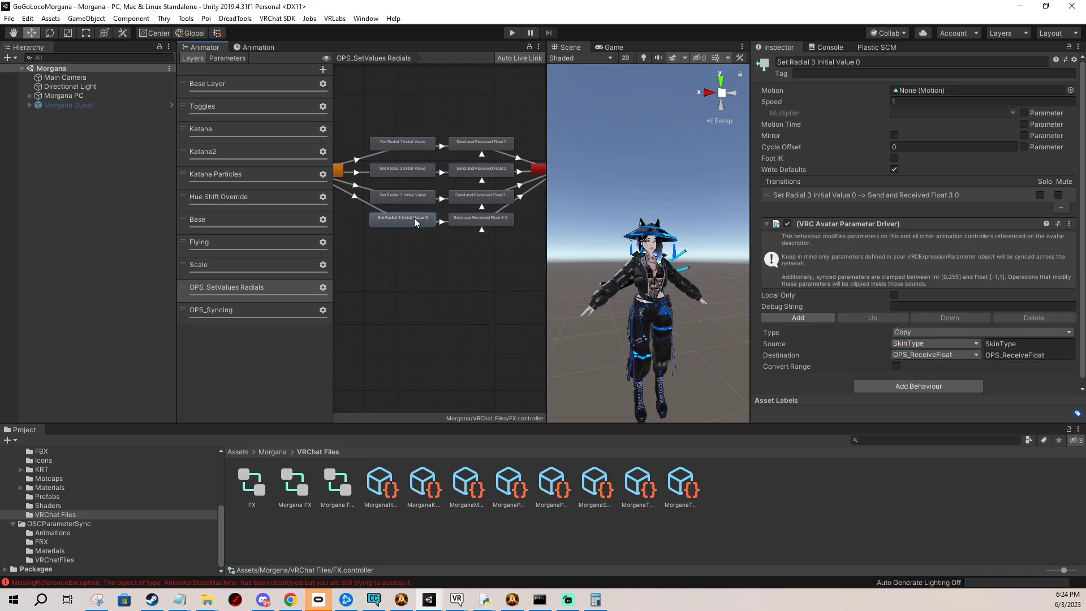
pyautogui.click(473, 216)
pyautogui.click(441, 222)
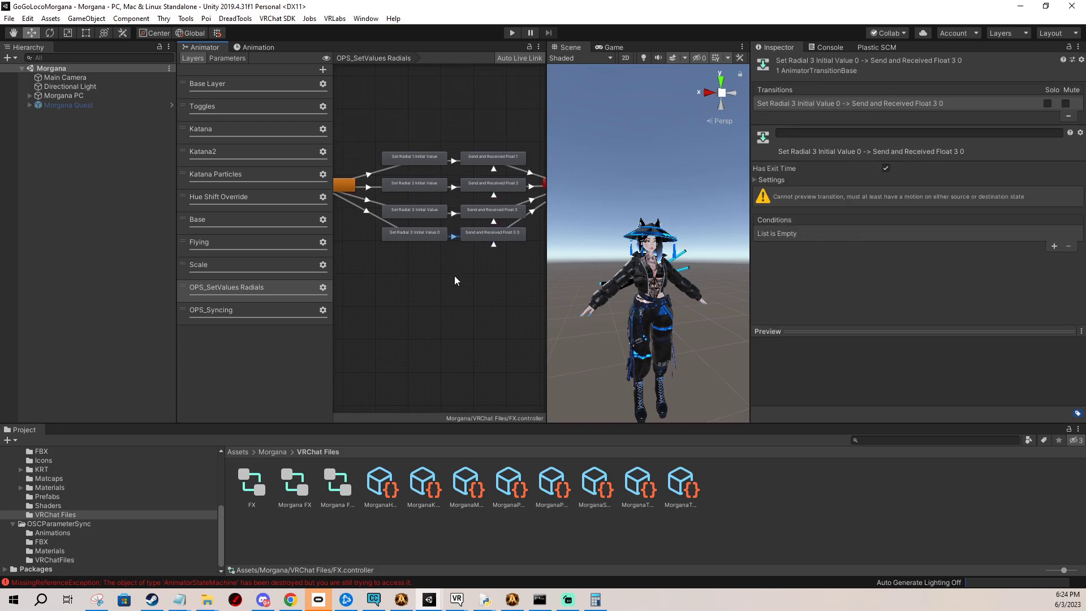
# - In the OPS_Syncing layer, set the destination of the Float 1 state's parameter driver to OutfitHue
pyautogui.click(220, 310)
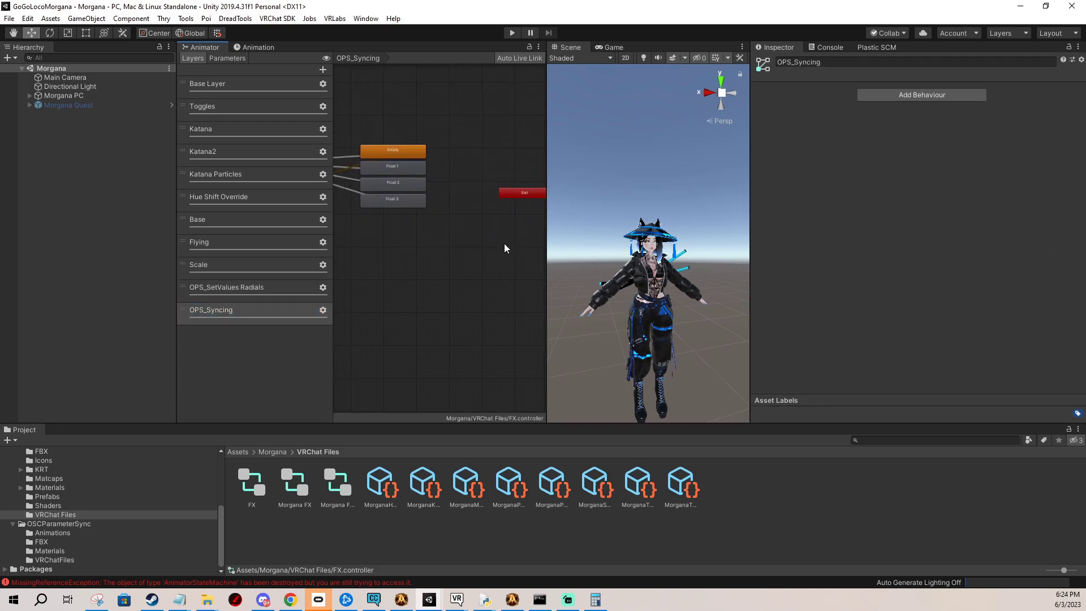
pyautogui.click(428, 220)
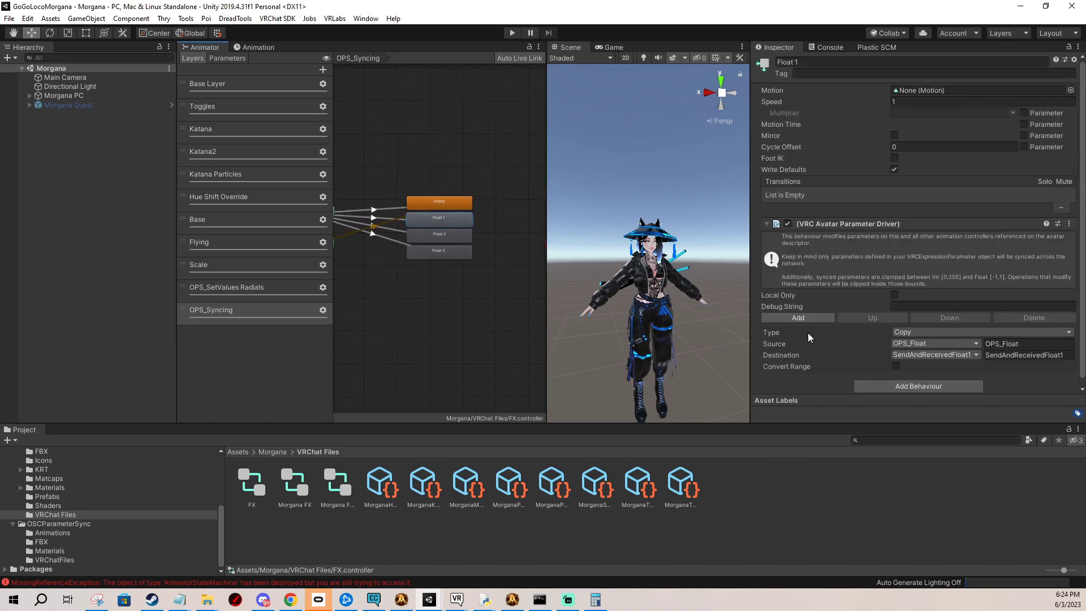
pyautogui.click(929, 354)
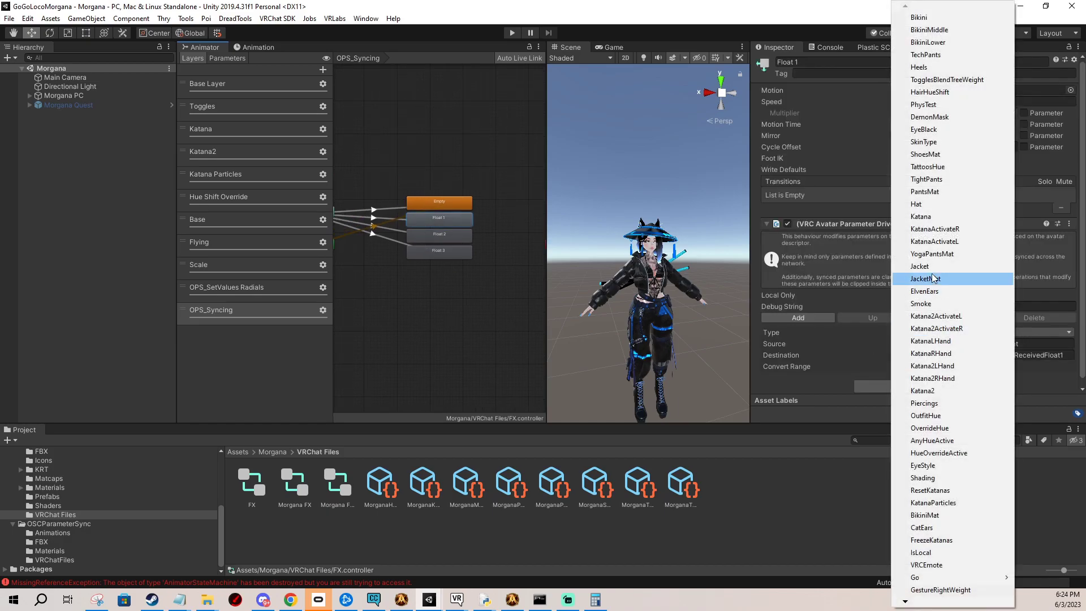
pyautogui.click(426, 293)
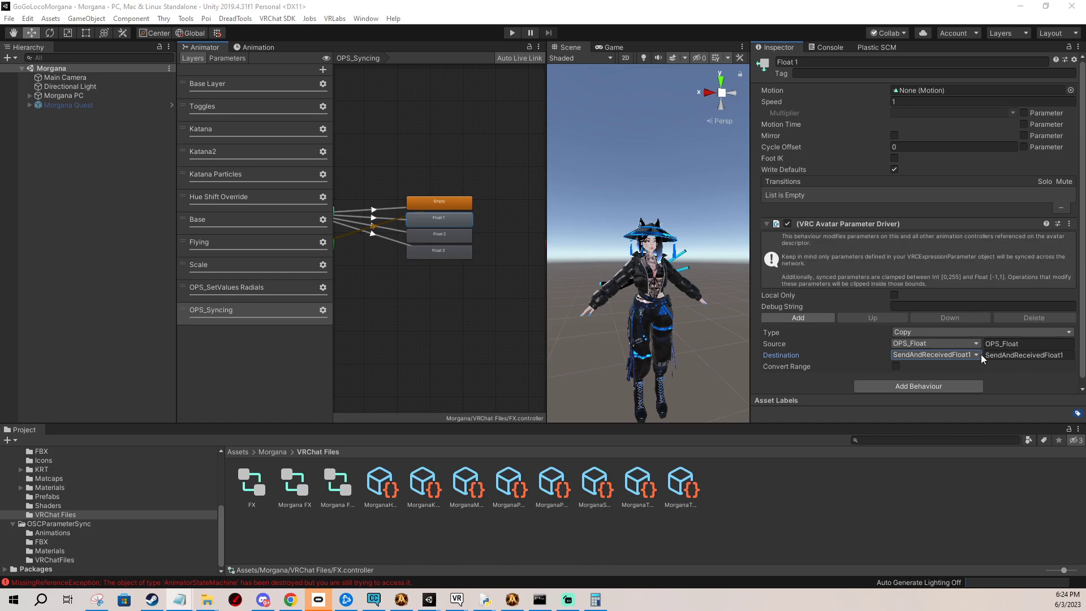
pyautogui.click(976, 355)
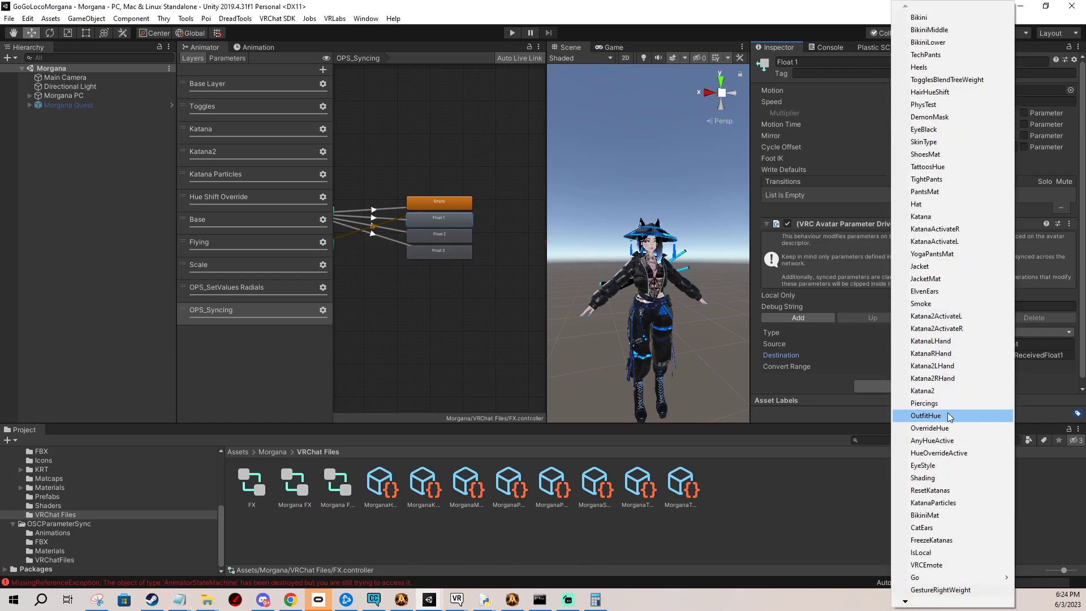
pyautogui.click(950, 347)
# - Set the destination of the Float 2 state's parameter driver to TattoosHue
pyautogui.click(425, 236)
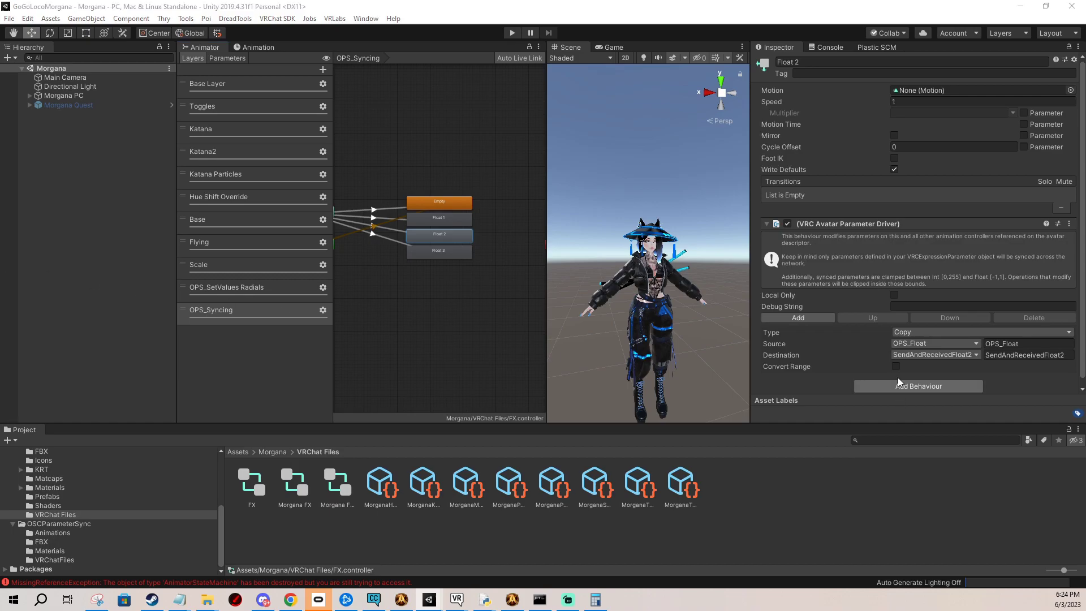
pyautogui.click(928, 354)
pyautogui.click(928, 354)
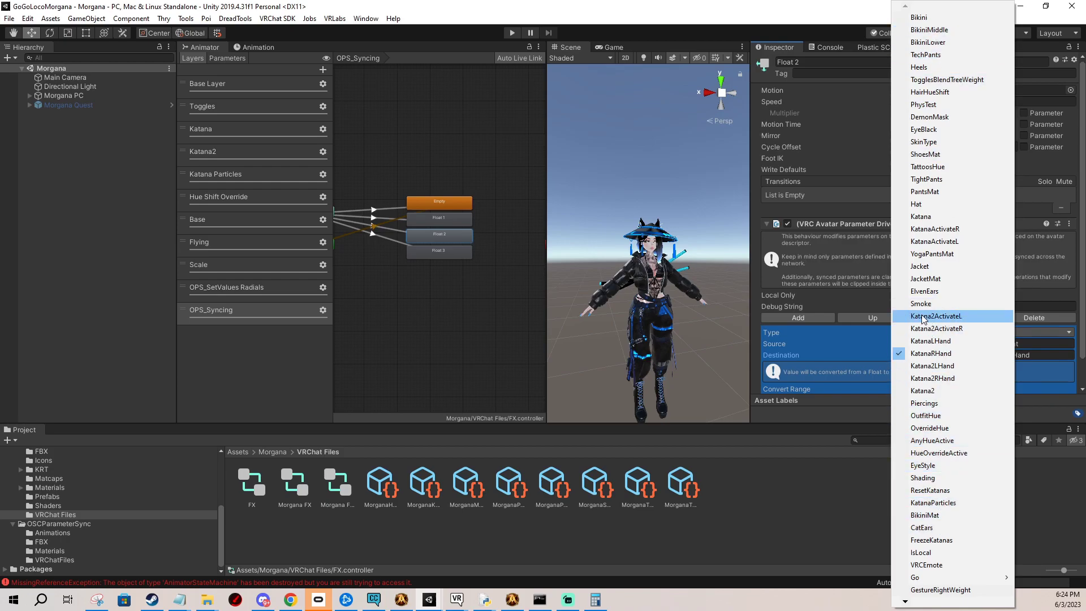
pyautogui.click(924, 167)
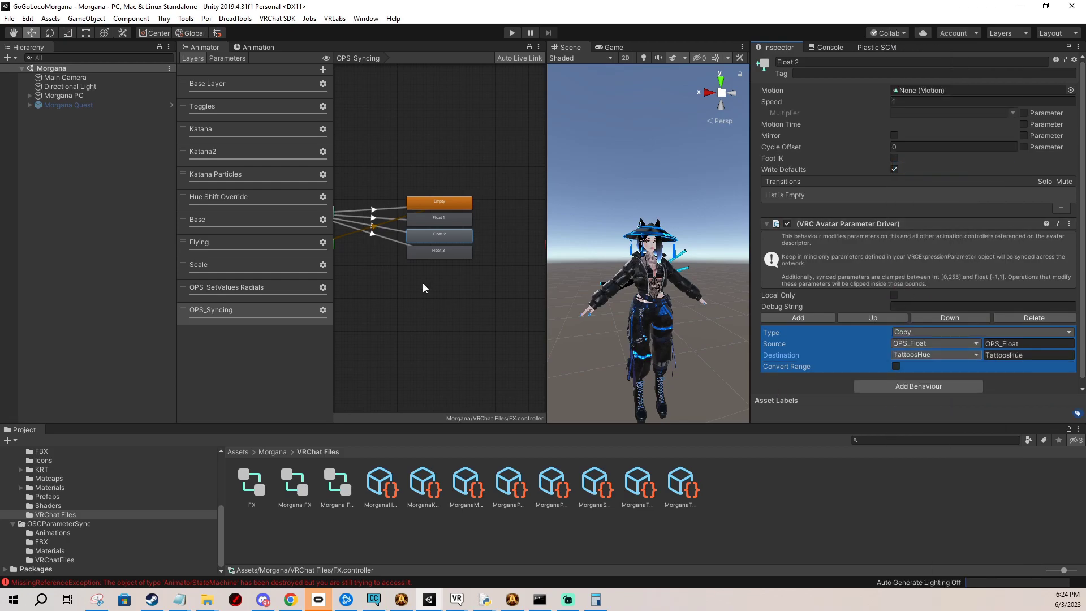
# - Set the destination of the Float 3 state's parameter driver to HairHueShift
pyautogui.click(448, 248)
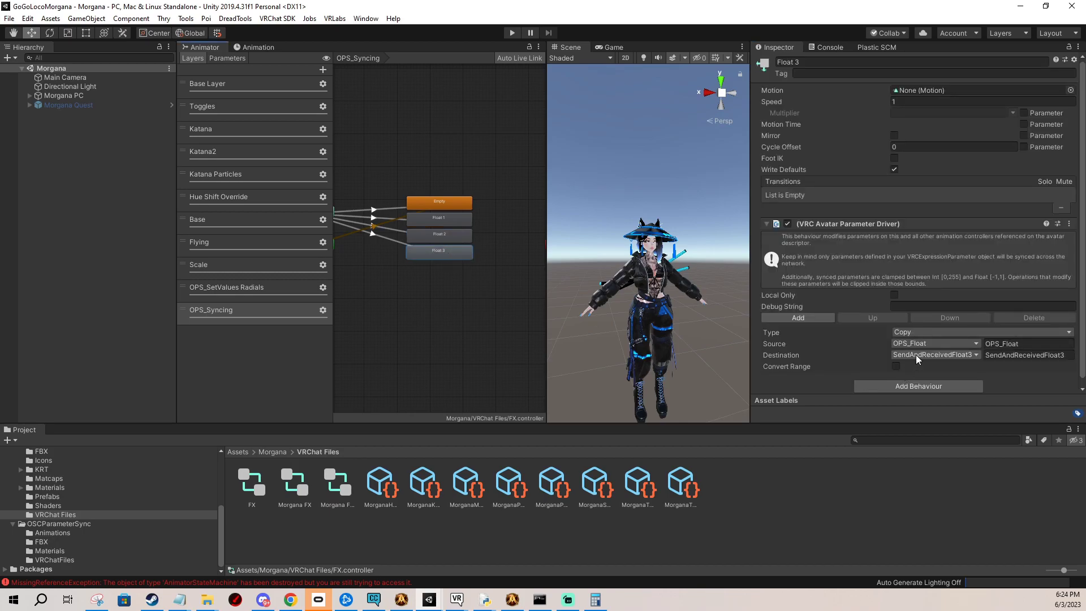
pyautogui.click(918, 356)
pyautogui.click(927, 92)
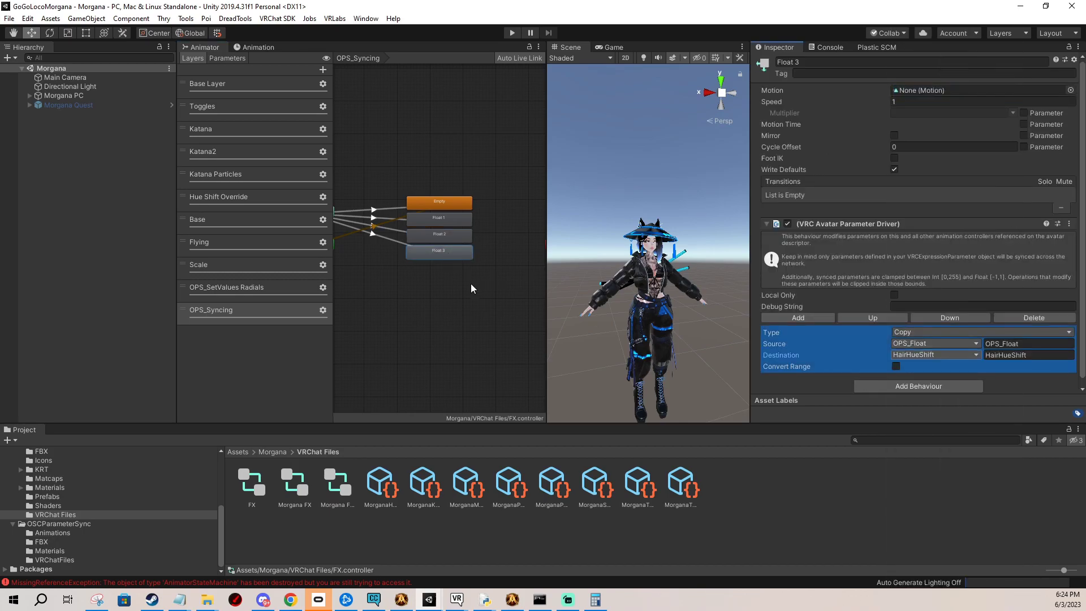
# - Duplicate the Float 3 state in the OPS_Syncing layer and place the copy directly below the original
pyautogui.click(419, 290)
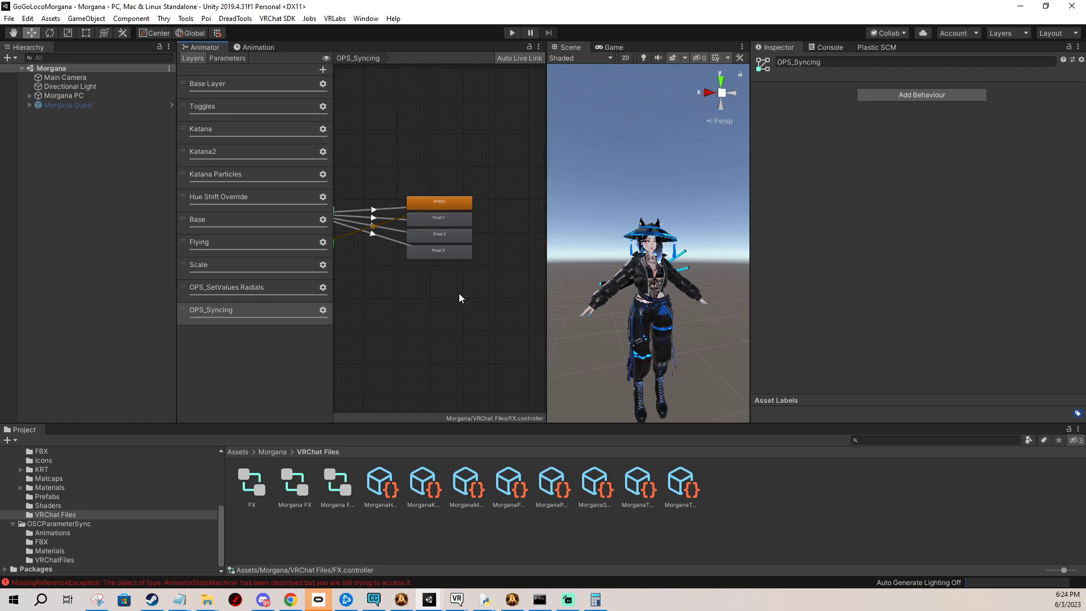
pyautogui.moveTo(383, 290); pyautogui.dragTo(432, 288, button='middle')
pyautogui.hotkey('ctrl', 'v')
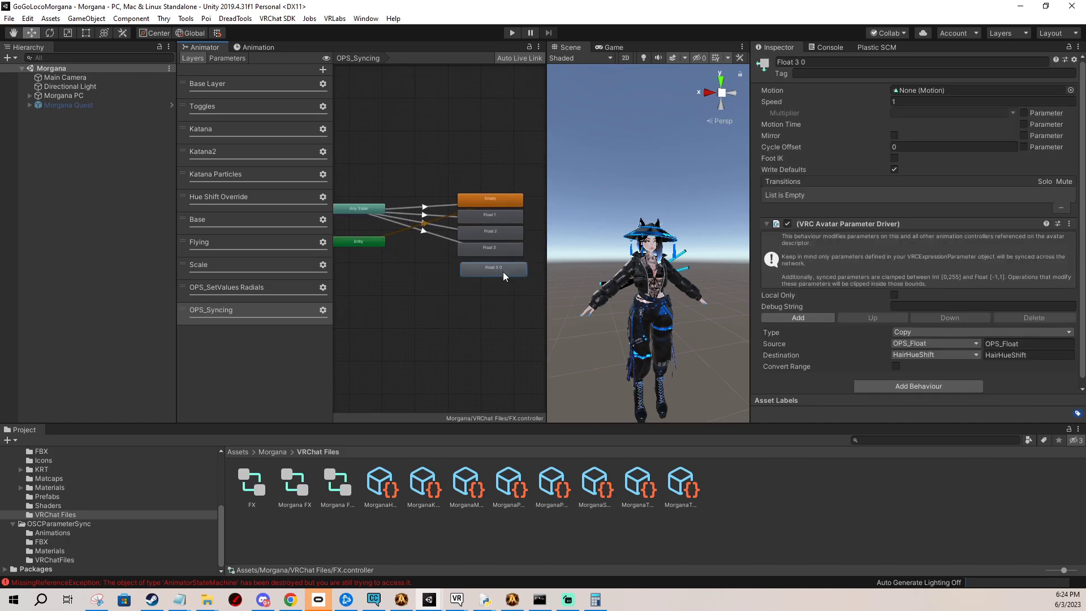
pyautogui.moveTo(498, 269); pyautogui.dragTo(498, 267)
# - Rename the duplicated state as Float 4 and set its parameter driver's destination to SkinType
pyautogui.click(860, 60)
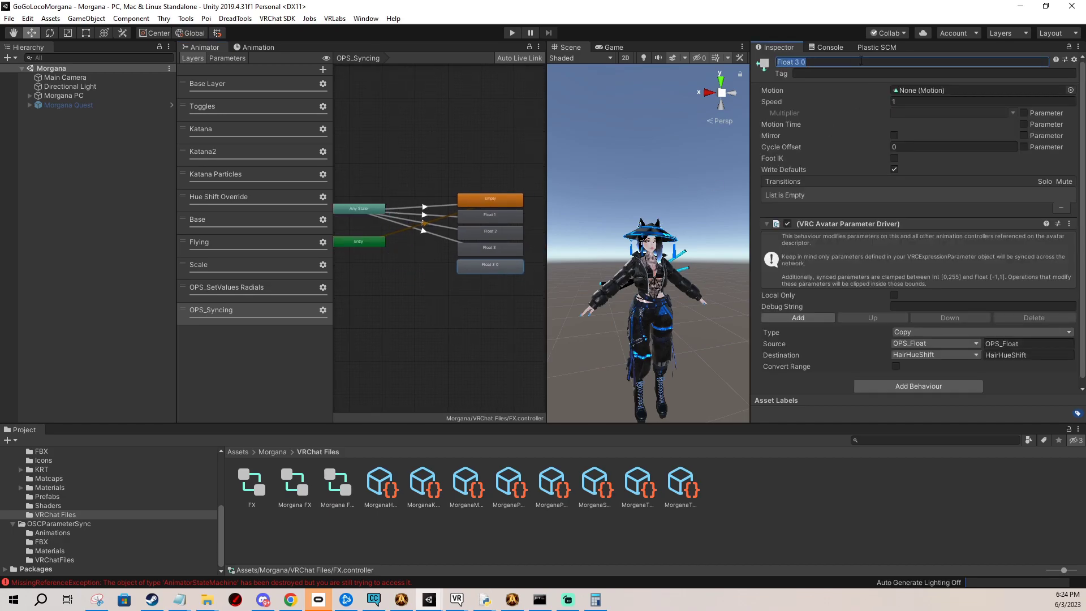
pyautogui.press('BackSpace')
pyautogui.press('BackSpace')
pyautogui.click(941, 352)
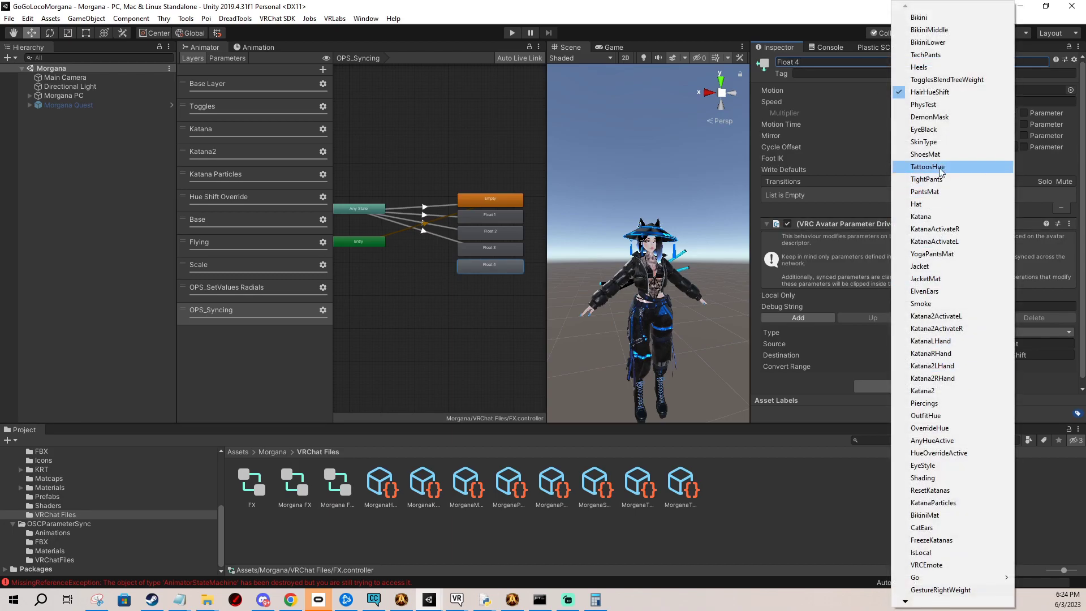
pyautogui.click(936, 143)
# - Make a transition from Any State to Float 4
pyautogui.click(372, 213)
pyautogui.rightClick(372, 209)
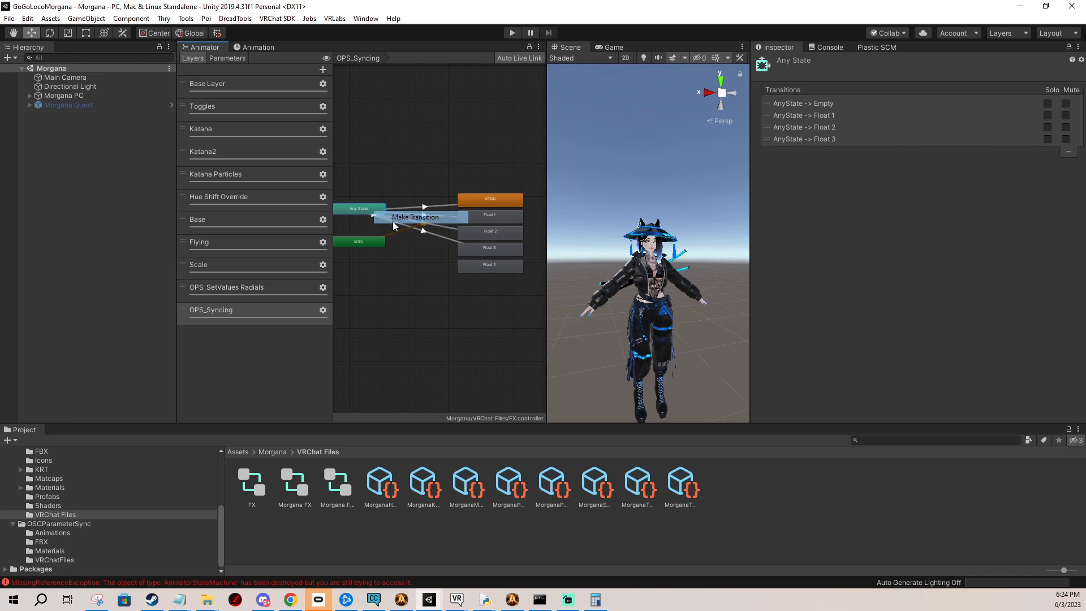
pyautogui.click(396, 215)
pyautogui.click(478, 270)
# - Add the condition OPS_Id Equals 4 to the transition from Any State to Float 4
pyautogui.click(441, 247)
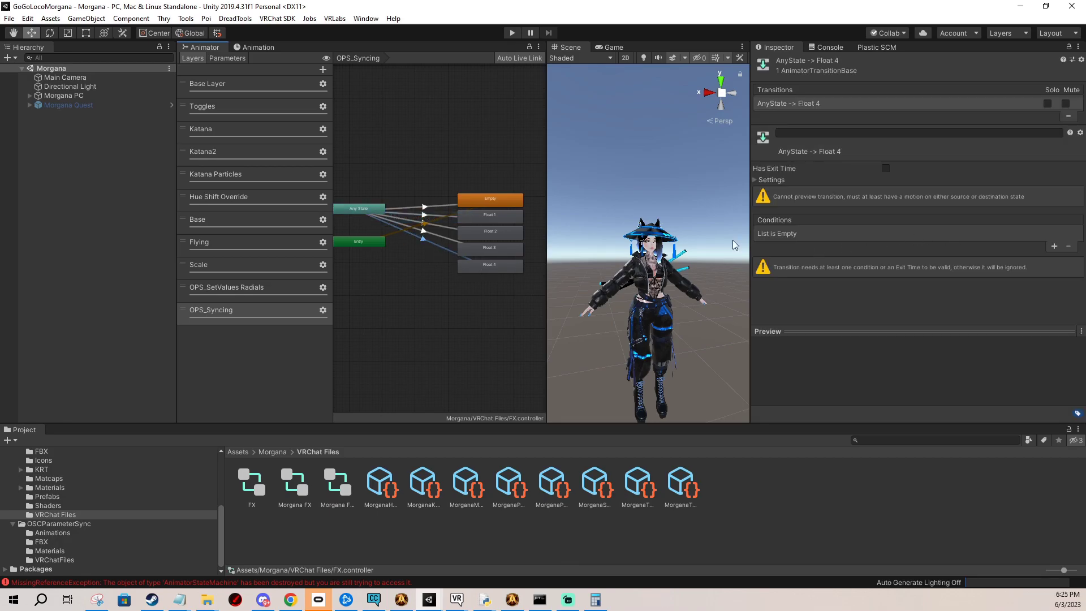
pyautogui.click(440, 242)
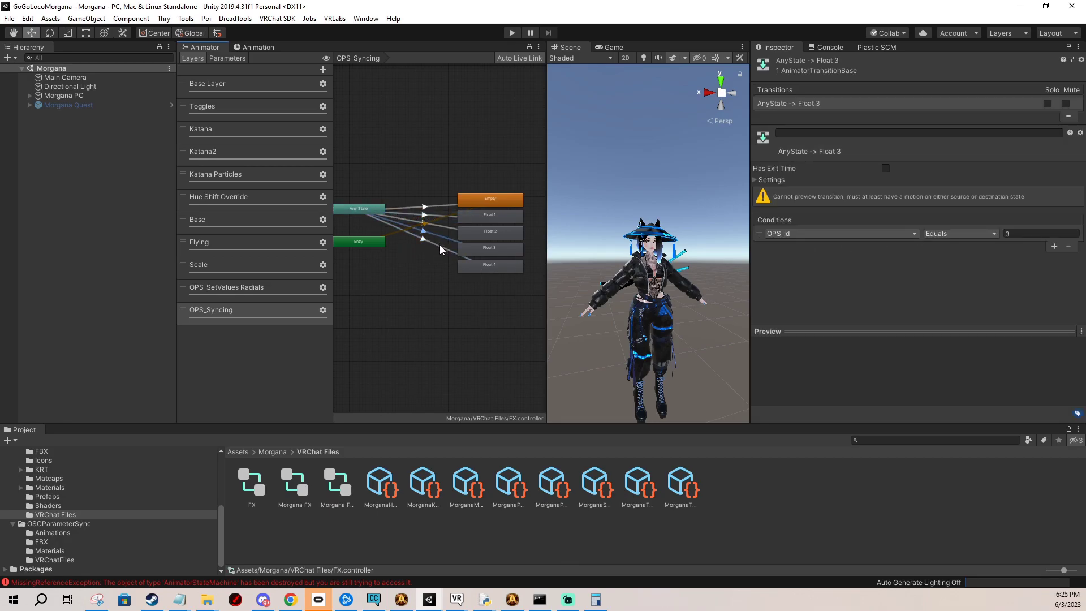
pyautogui.click(440, 245)
pyautogui.click(1054, 247)
pyautogui.click(817, 233)
pyautogui.scroll(-2, 846, 483)
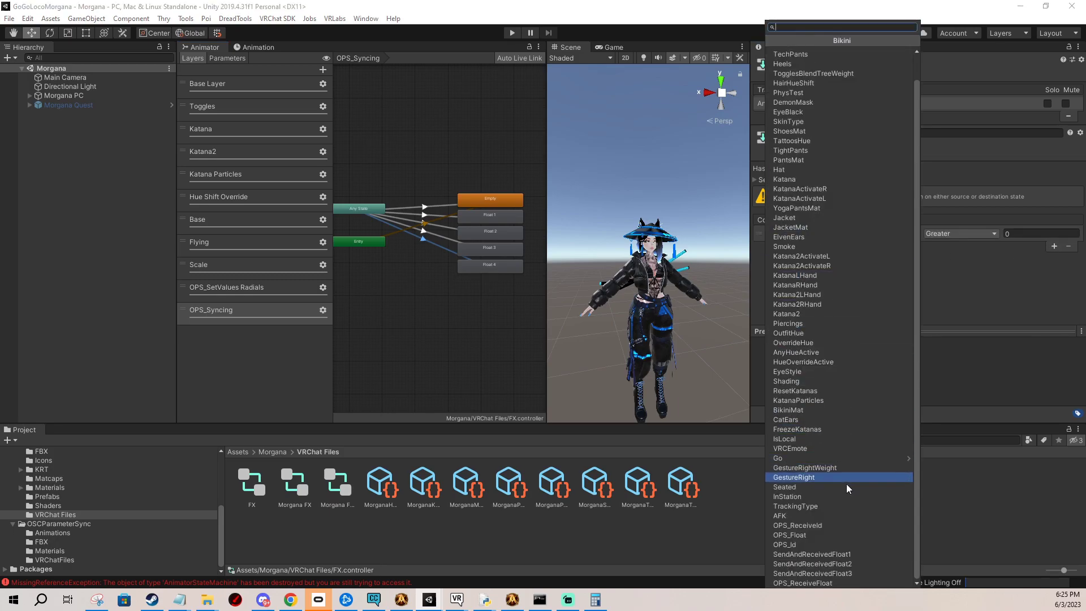
pyautogui.click(789, 545)
pyautogui.click(961, 233)
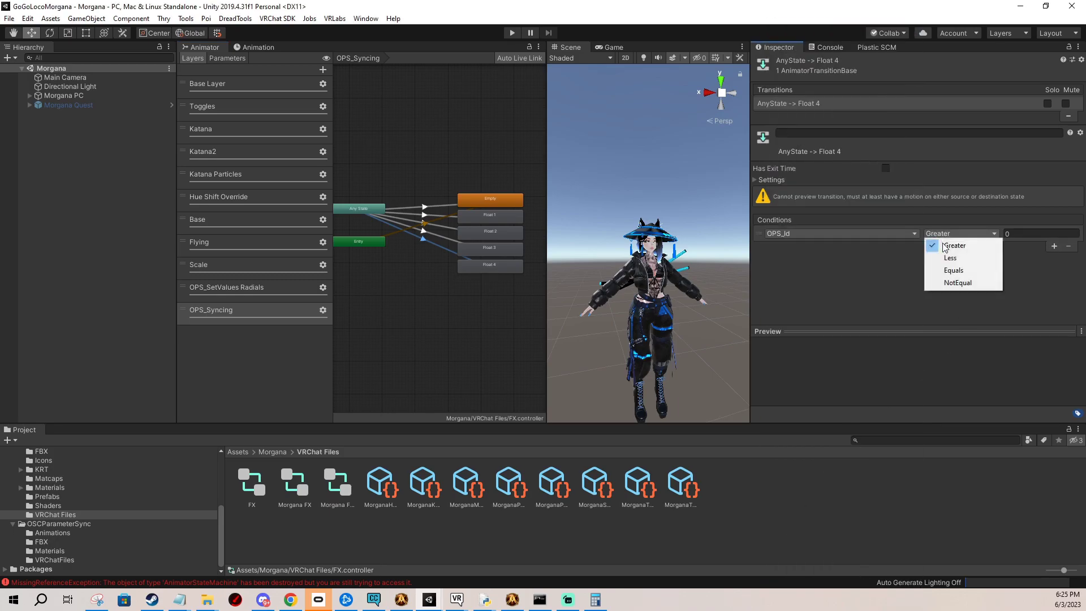
pyautogui.click(950, 267)
pyautogui.click(1022, 233)
pyautogui.write('47')
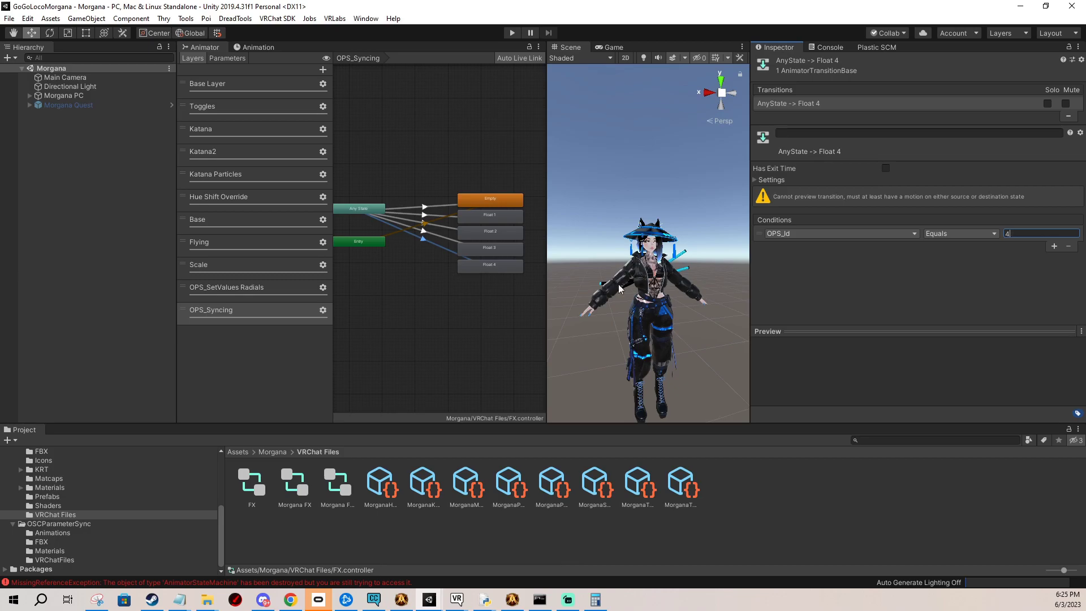
pyautogui.click(471, 299)
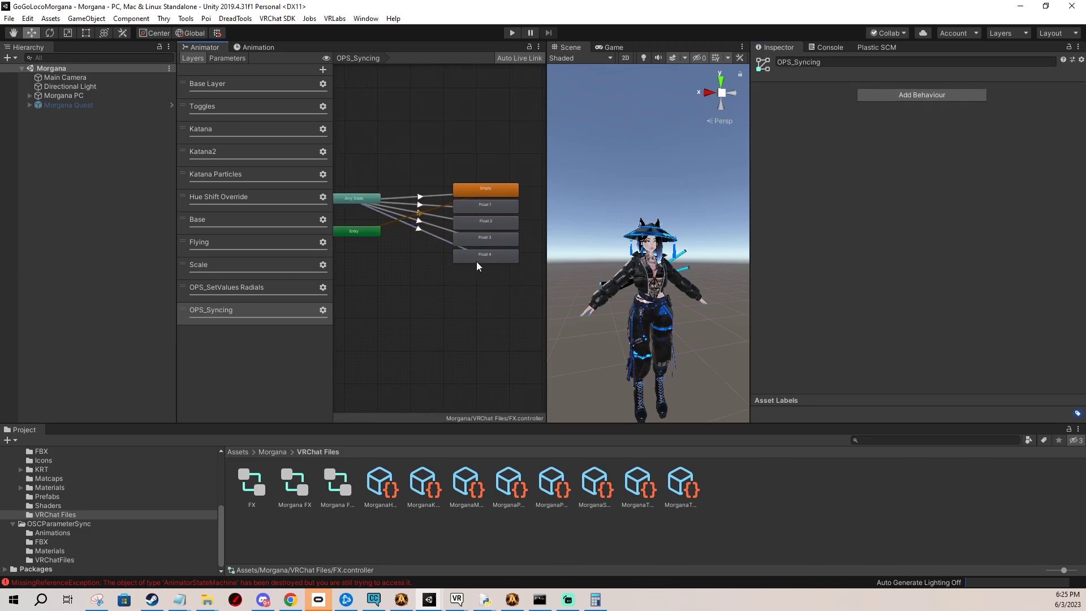
# - Review the Any State to Float 4 transition and the parameter drivers of the states in the OPS_Syncing layer
pyautogui.moveTo(476, 262); pyautogui.dragTo(470, 248, button='middle')
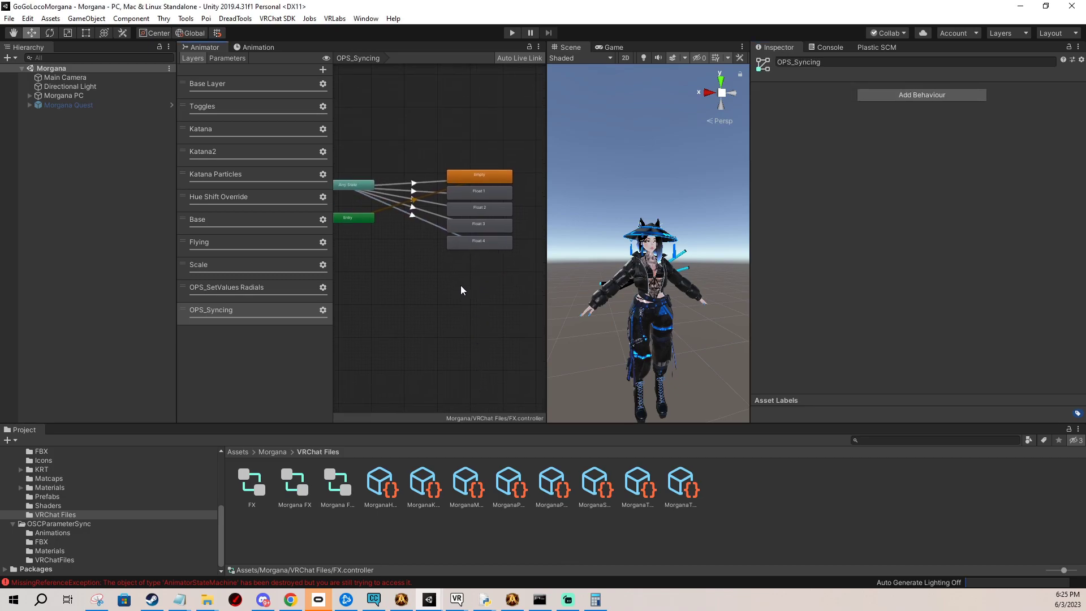
pyautogui.click(435, 231)
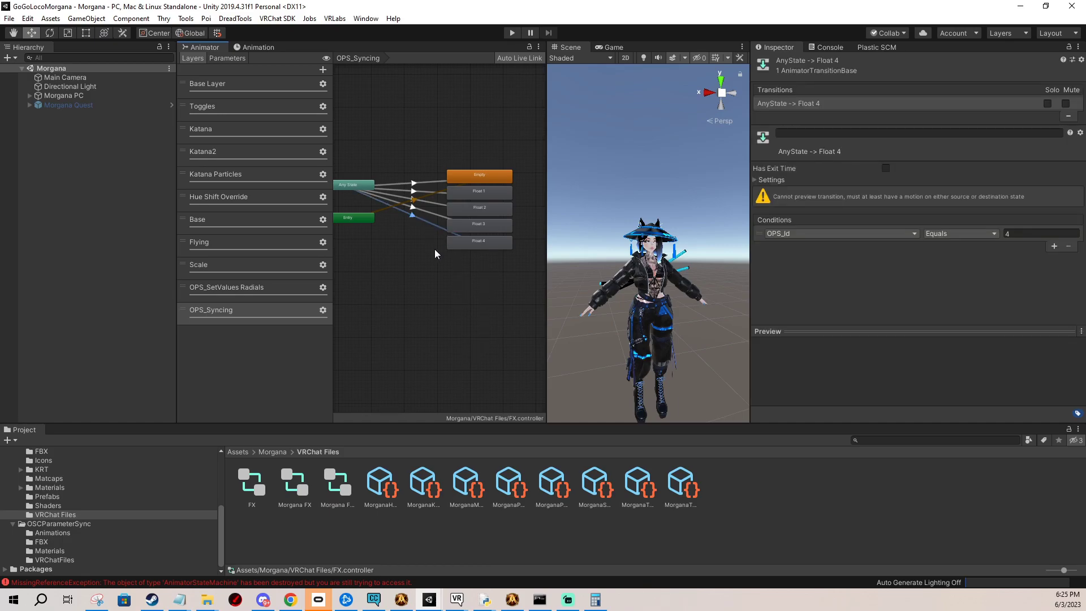
pyautogui.click(462, 317)
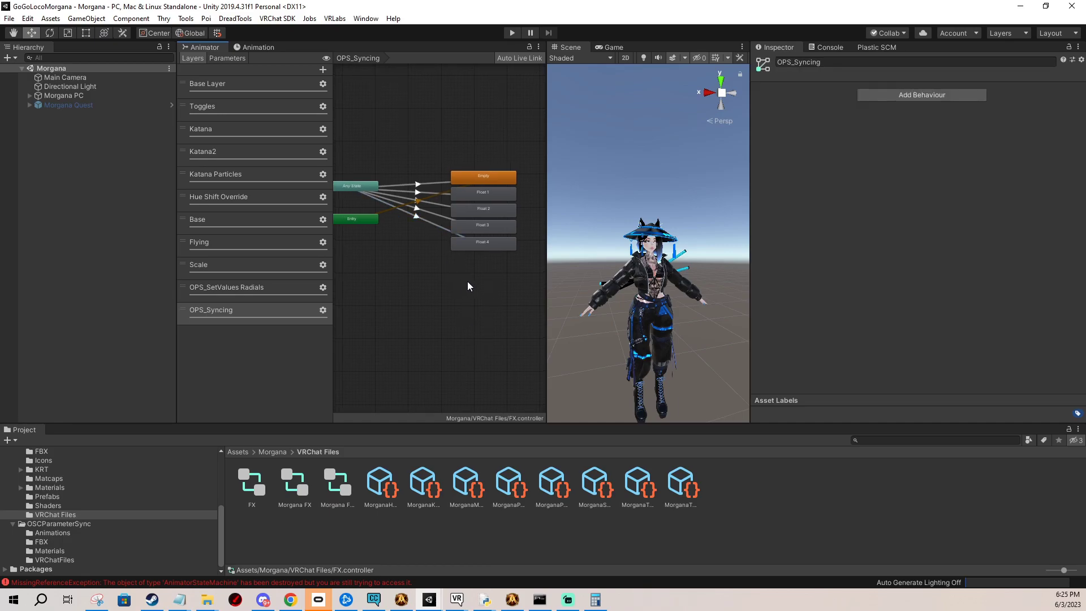
pyautogui.click(494, 245)
pyautogui.moveTo(494, 249); pyautogui.dragTo(495, 245)
pyautogui.click(510, 290)
pyautogui.click(484, 239)
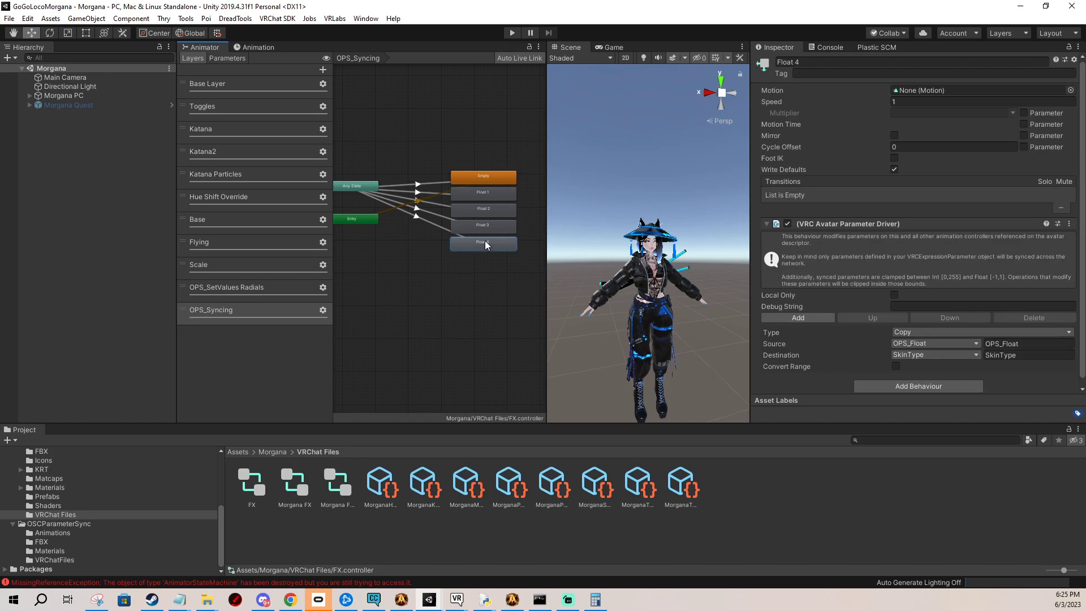
pyautogui.click(482, 228)
pyautogui.click(484, 207)
pyautogui.click(487, 190)
pyautogui.click(484, 179)
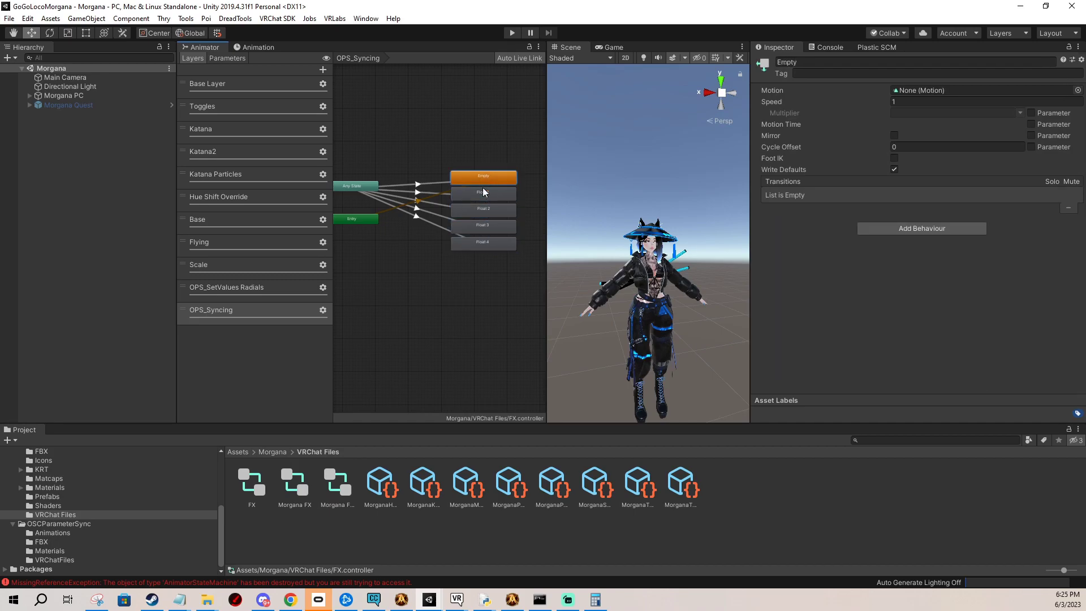
pyautogui.click(483, 219)
pyautogui.click(485, 222)
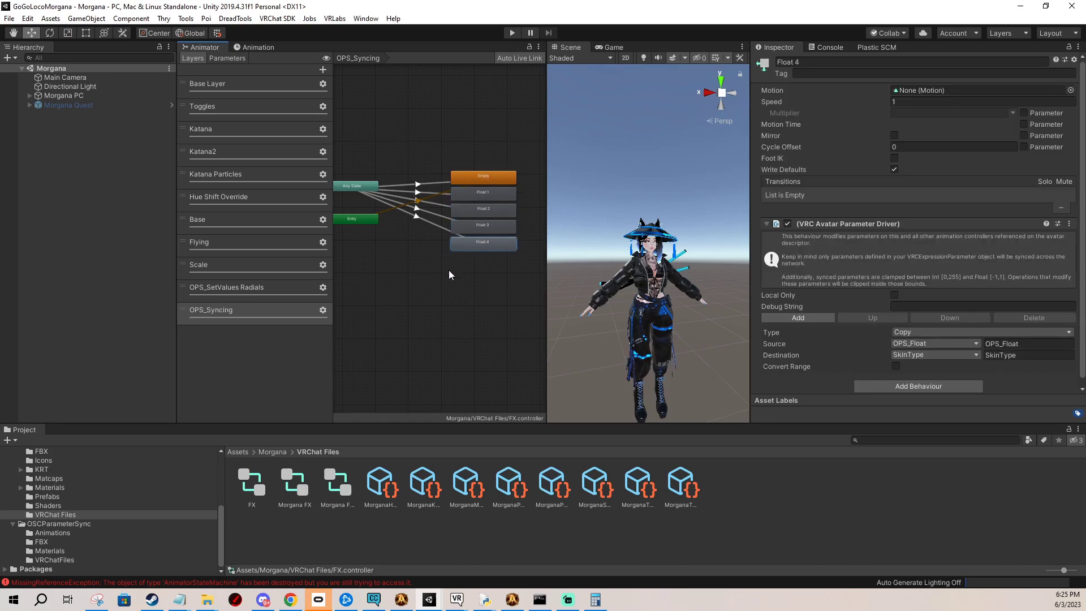
pyautogui.click(408, 298)
# - Delete the SendAndReceivedFloat1, SendAndReceivedFloat2 and SendAndReceivedFloat3 parameters from the FX controller and return to its layer list
pyautogui.click(225, 58)
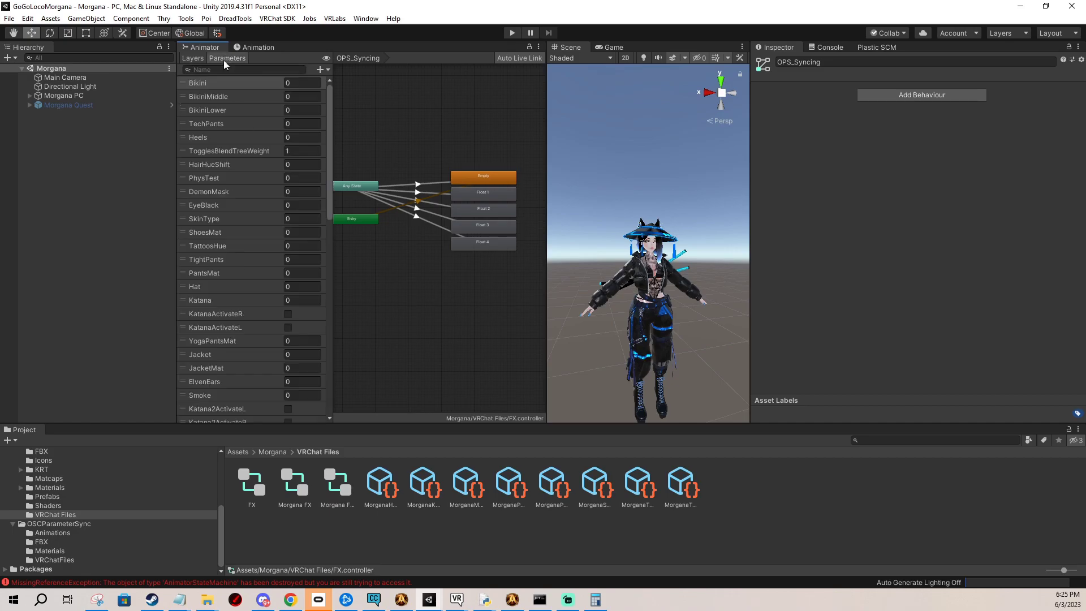
pyautogui.scroll(-5, 280, 251)
pyautogui.click(237, 361)
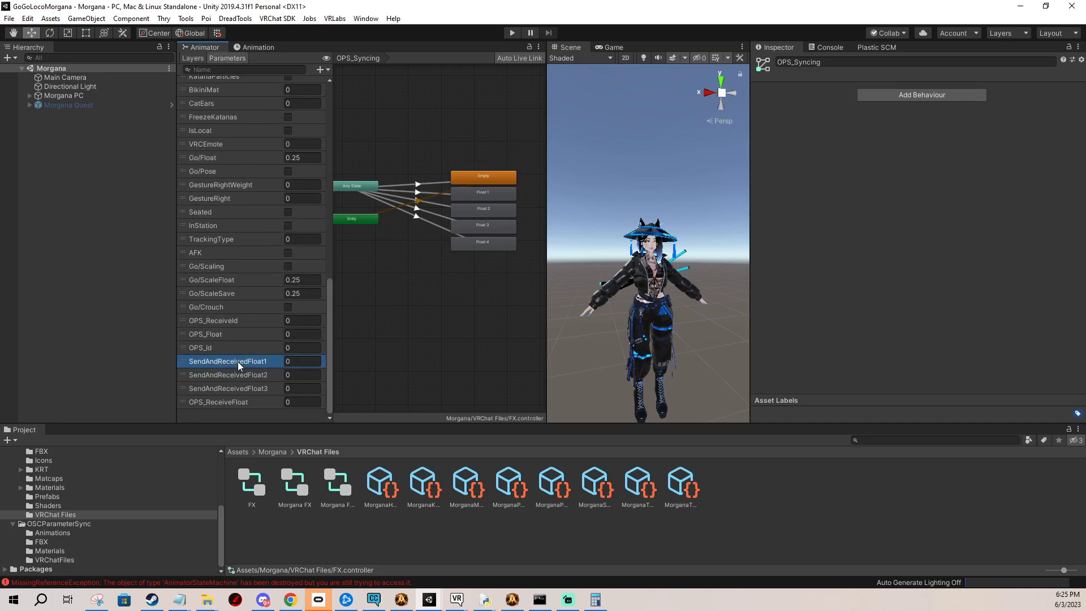
pyautogui.press('Delete')
pyautogui.press('Delete')
pyautogui.press('Delete')
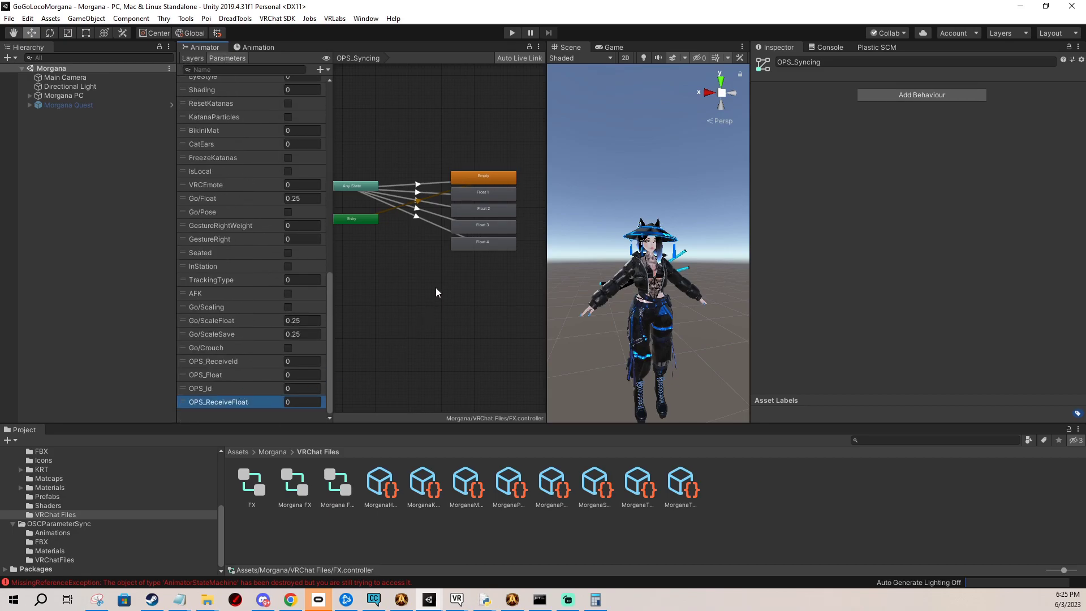
pyautogui.click(193, 58)
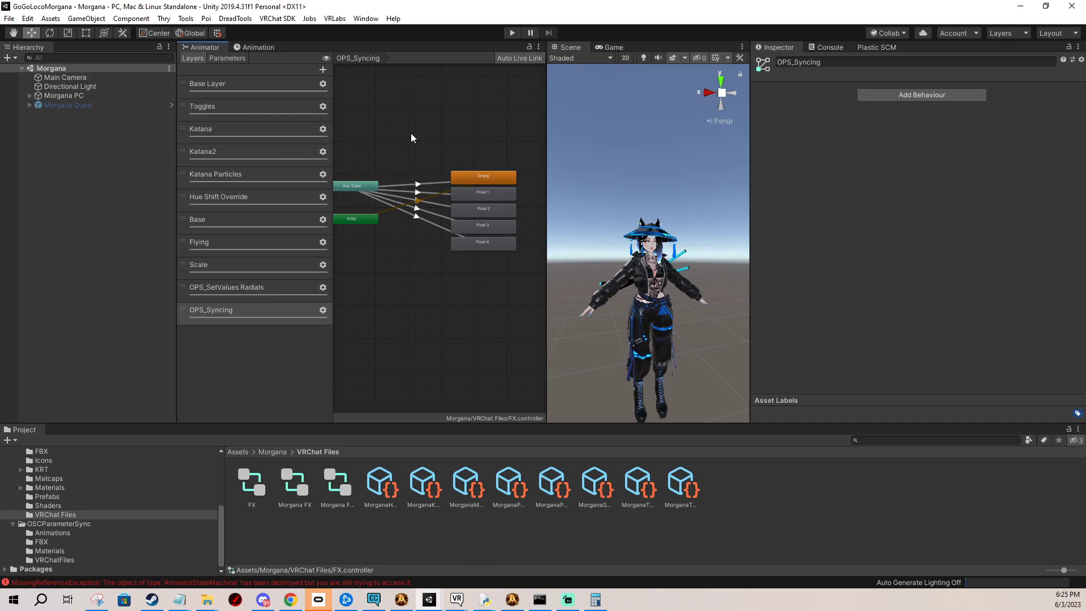
# - Open the MorganaHueShifts submenu from the Morgana PC avatar's expressions menu and look through its radial controls
pyautogui.click(63, 96)
pyautogui.scroll(-10, 922, 279)
pyautogui.scroll(-10, 922, 280)
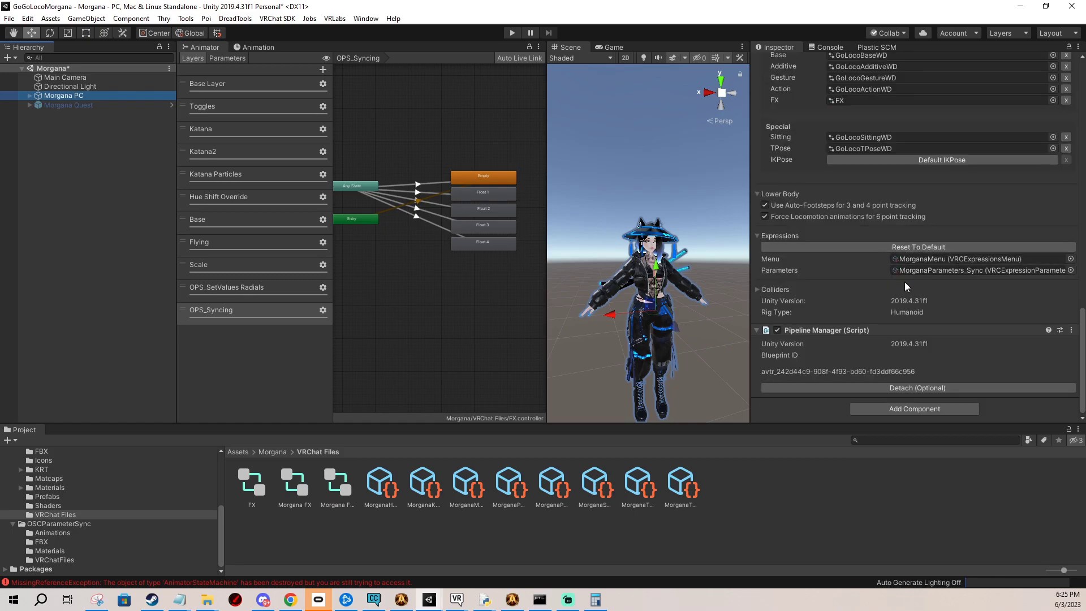
pyautogui.doubleClick(943, 259)
pyautogui.scroll(-5, 942, 256)
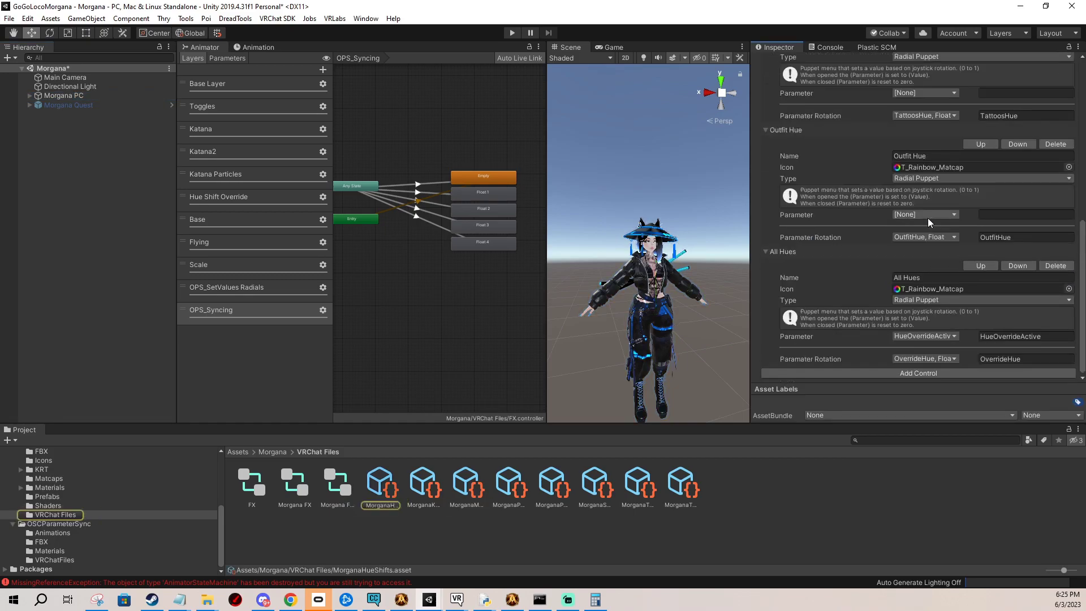
pyautogui.scroll(4, 954, 222)
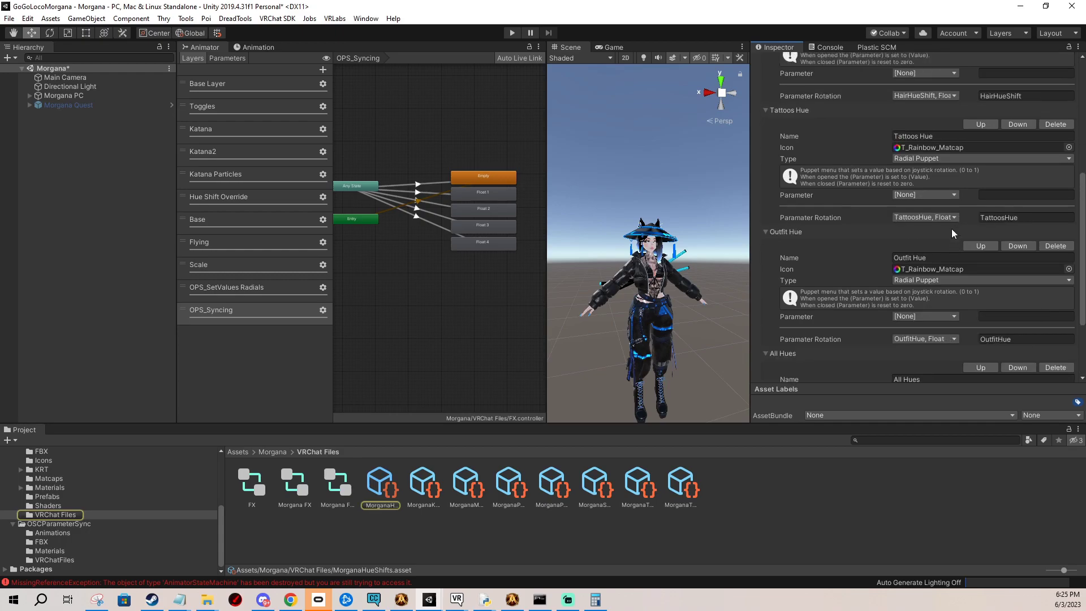
pyautogui.scroll(4, 950, 228)
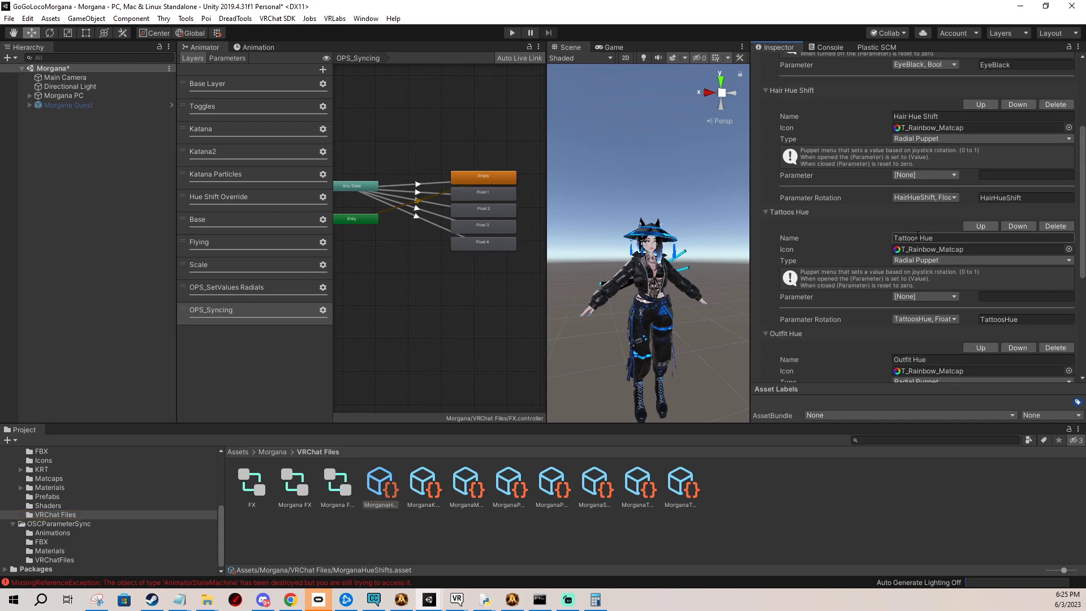
pyautogui.scroll(-4, 922, 236)
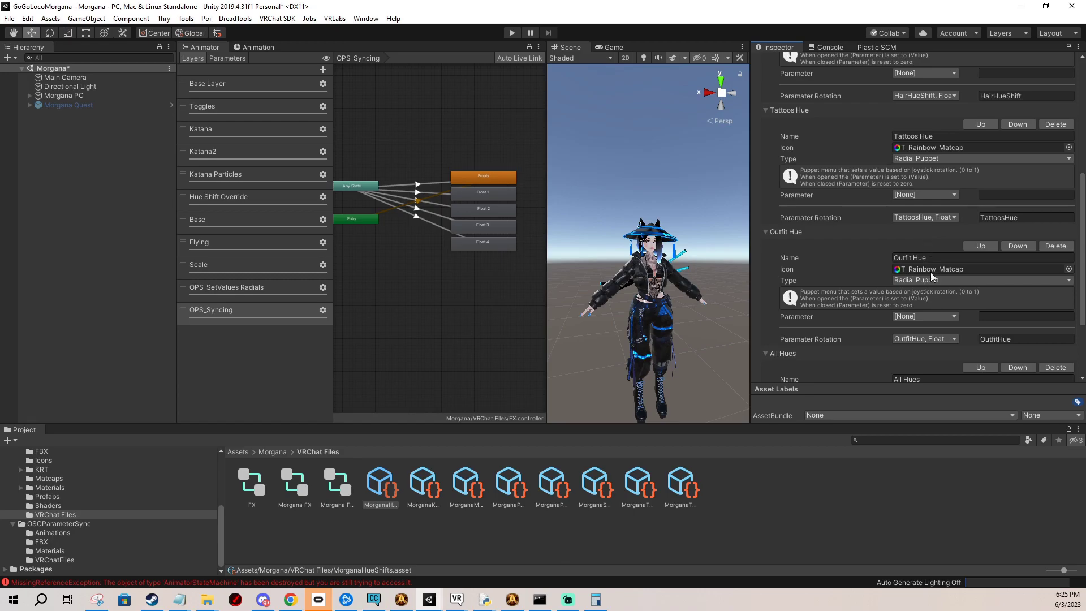
# - Set the Outfit Hue radial's parameter to OPS_ReceiveId with value 1 and its rotation parameter to OPS_ReceiveFloat
pyautogui.click(934, 316)
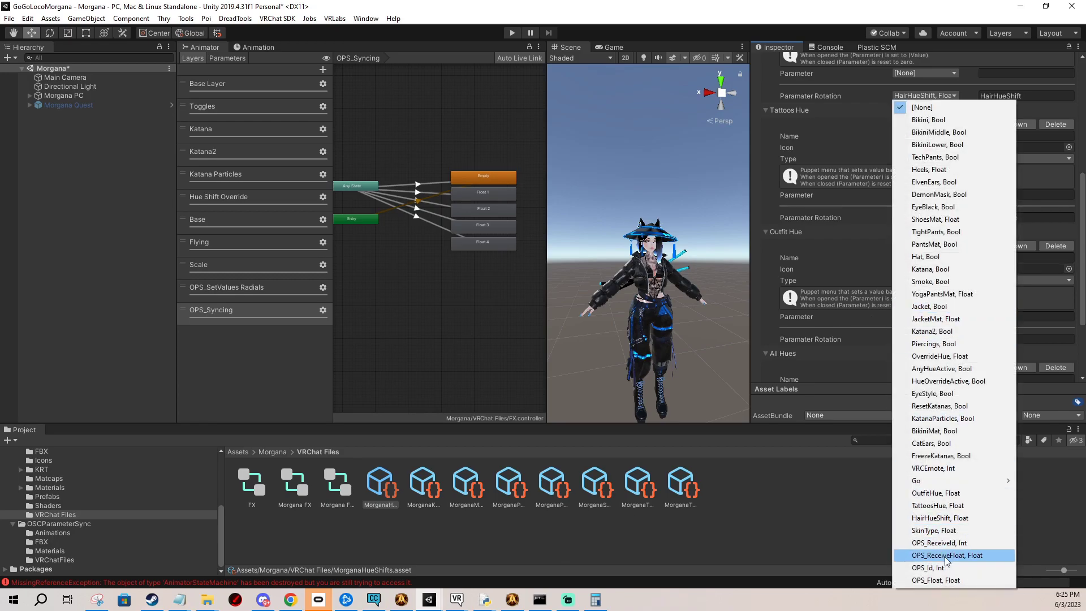
pyautogui.click(954, 543)
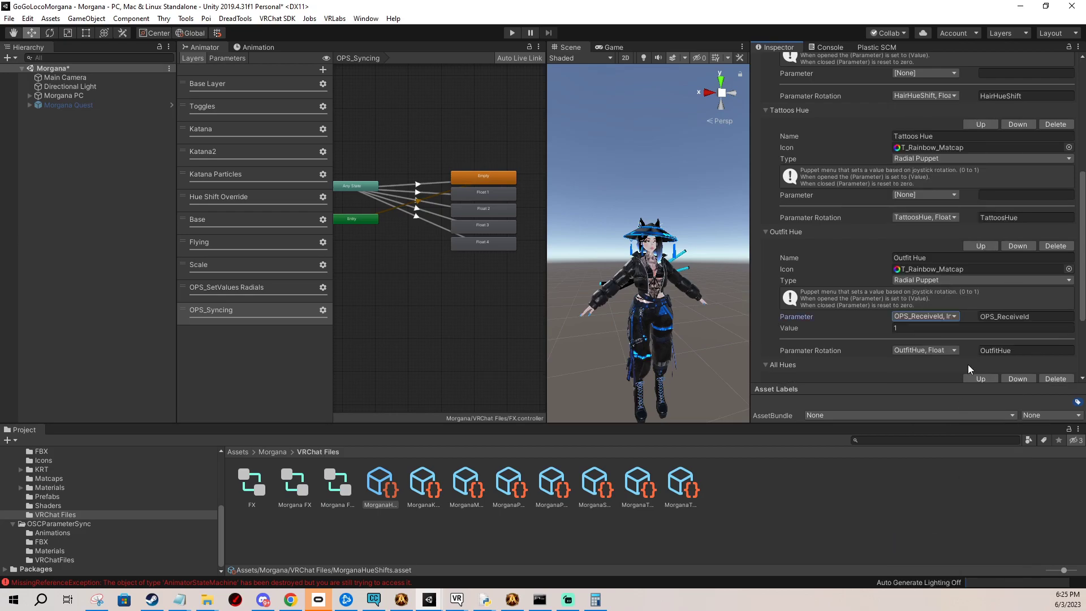
pyautogui.click(941, 352)
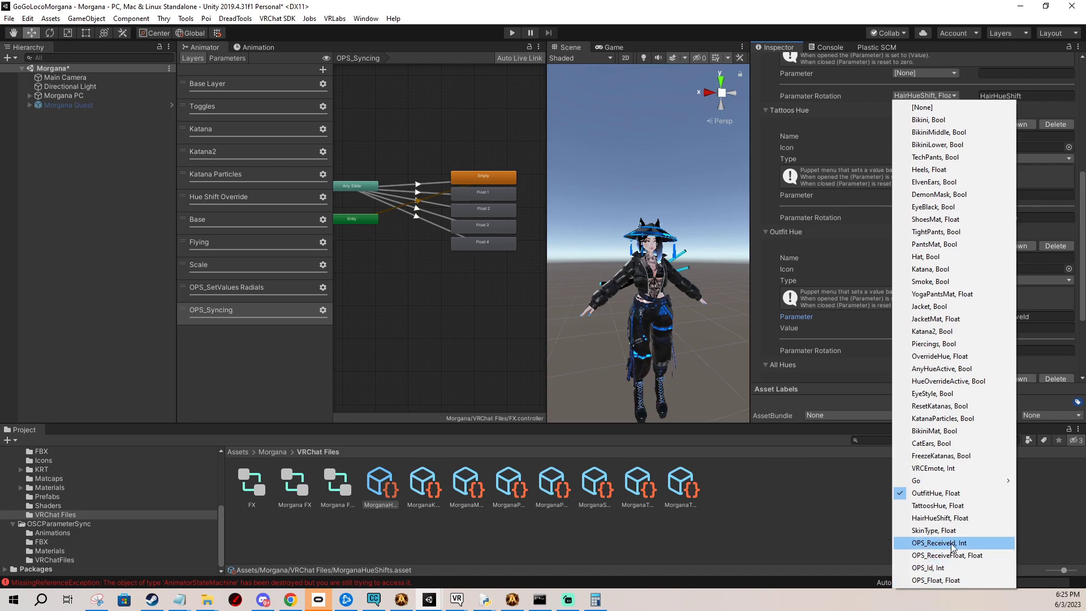
pyautogui.click(956, 555)
pyautogui.click(929, 327)
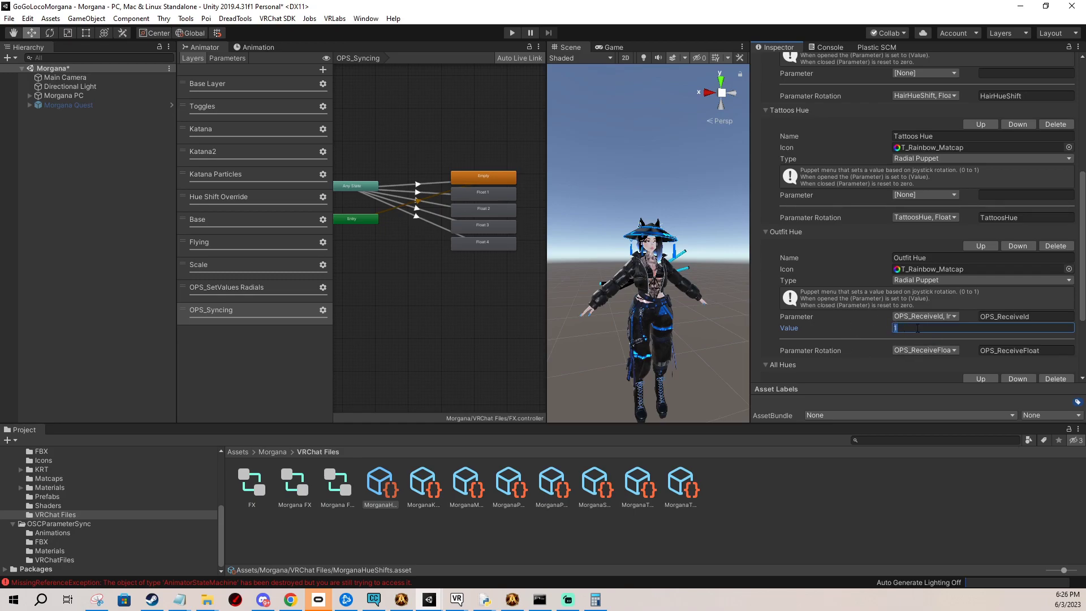
pyautogui.moveTo(0, 169); pyautogui.dragTo(0, 210)
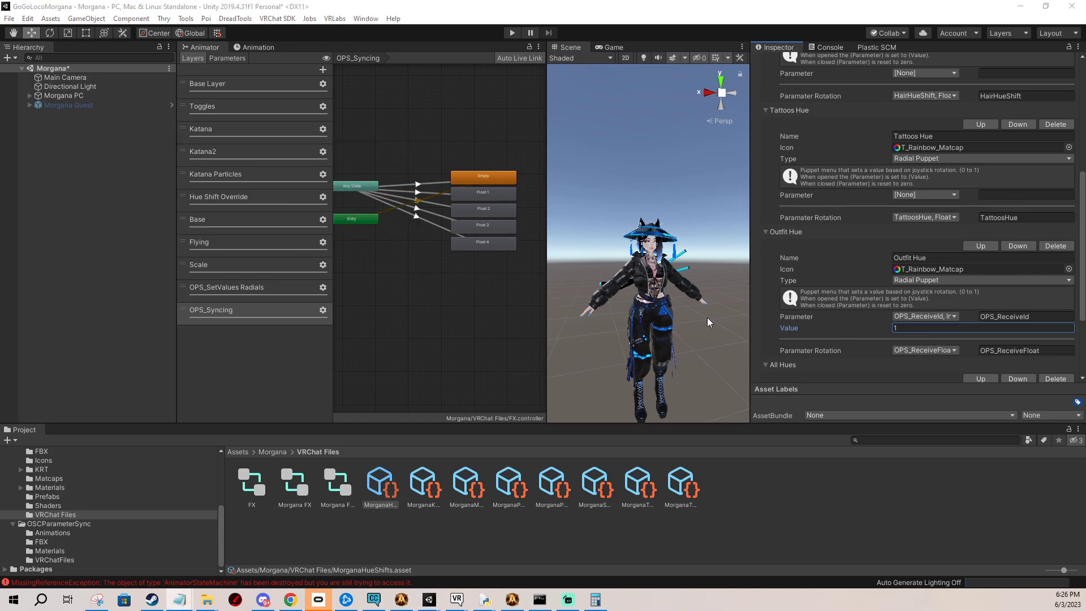
# - Set the Tattoos Hue radial's parameter to OPS_ReceiveId with value 2 and its rotation parameter to OPS_ReceiveFloat
pyautogui.click(914, 189)
pyautogui.scroll(3, 914, 188)
pyautogui.scroll(-6, 907, 232)
pyautogui.scroll(3, 941, 266)
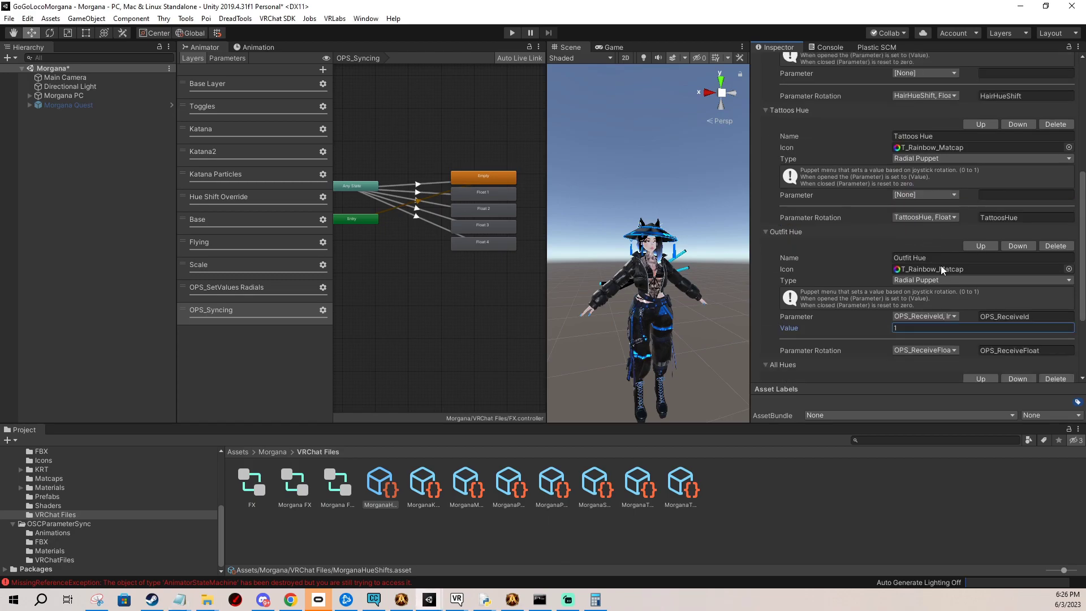
pyautogui.click(925, 195)
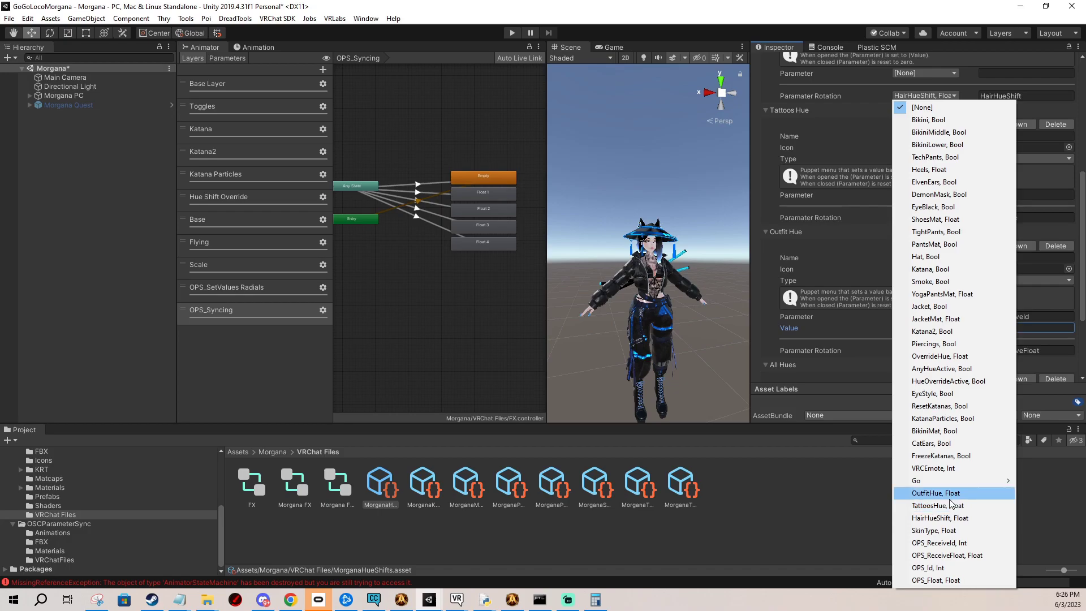
pyautogui.click(939, 543)
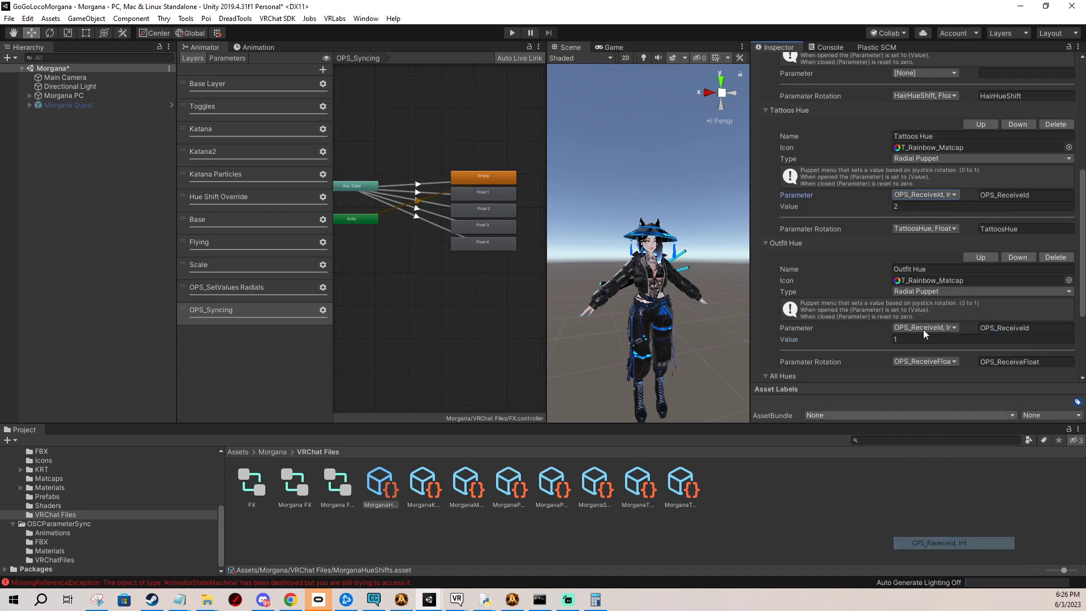
pyautogui.click(914, 229)
pyautogui.click(940, 555)
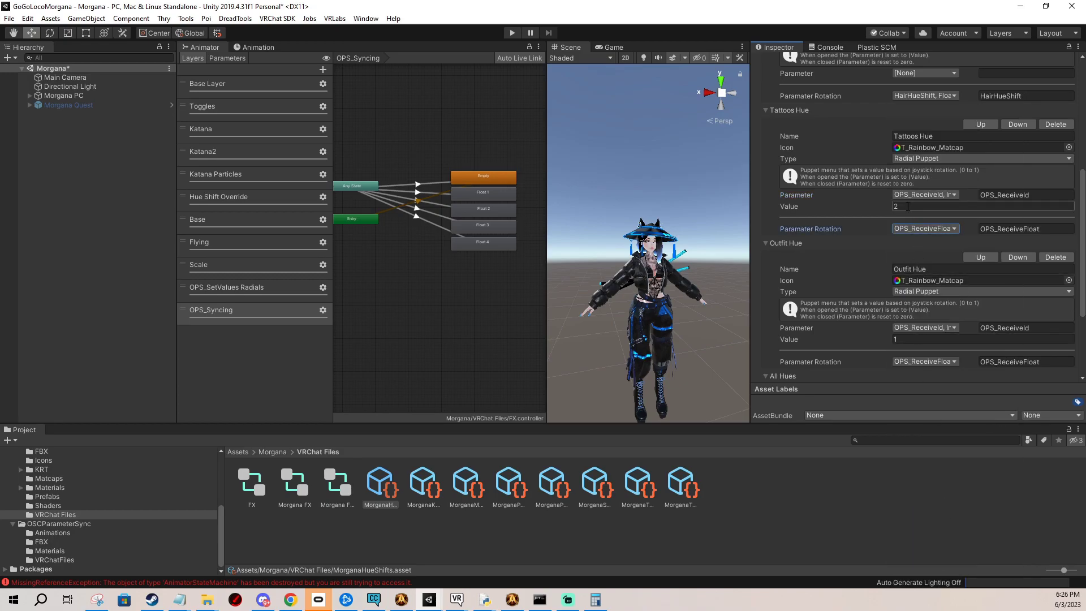
# - Set the Hair Hue Shift radial's parameter to OPS_ReceiveId with value 3 and its rotation parameter to OPS_ReceiveFloat
pyautogui.scroll(3, 907, 206)
pyautogui.click(925, 176)
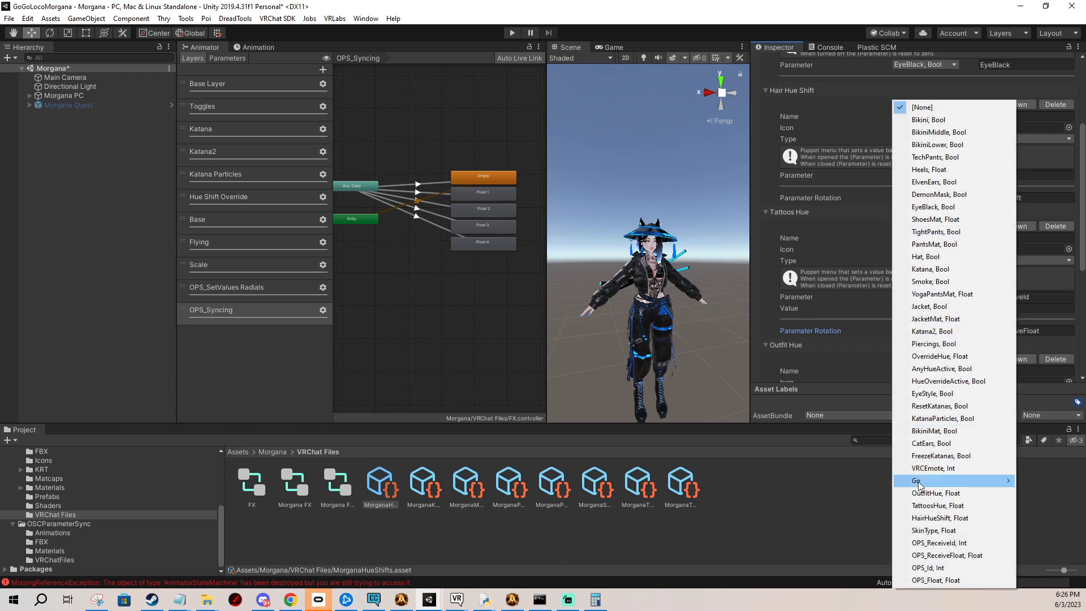
pyautogui.click(931, 542)
pyautogui.click(929, 209)
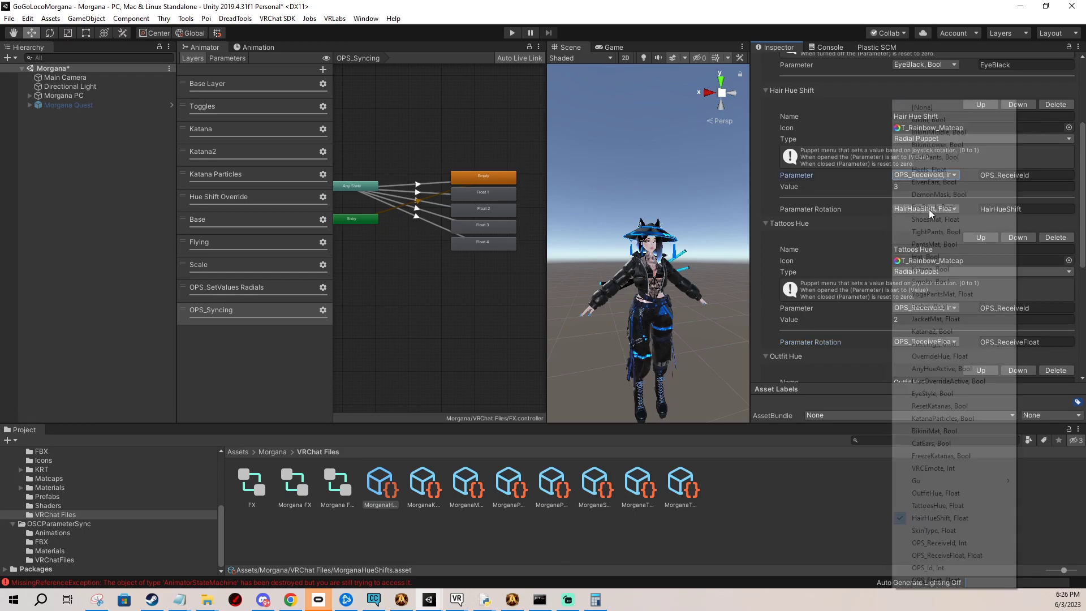
pyautogui.click(946, 555)
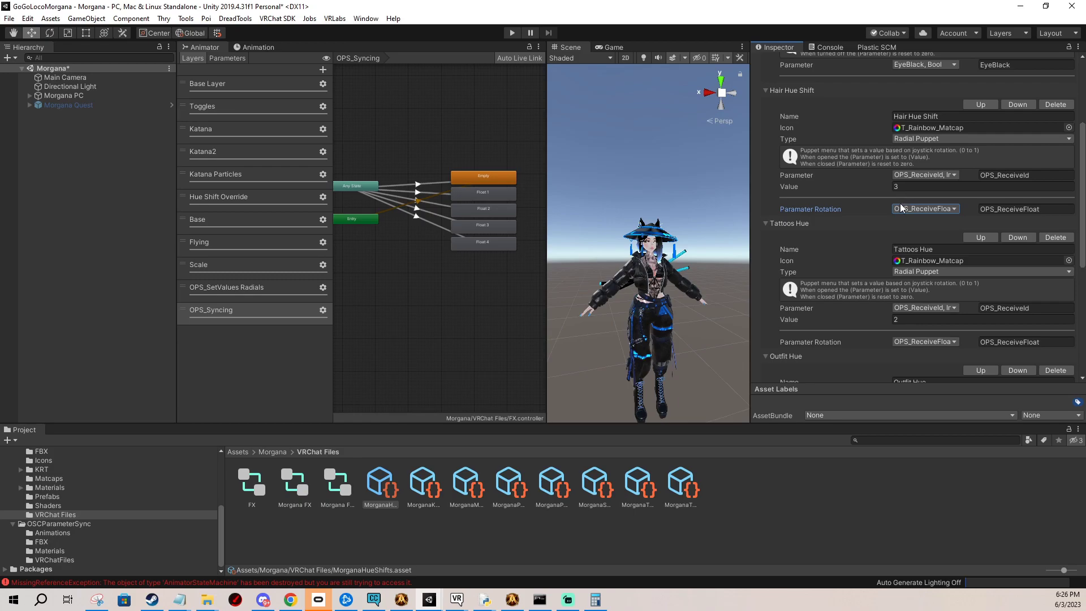
# - Open the MorganaStyles submenu from the Morgana PC avatar's expressions menu and go to its Skin Type control
pyautogui.click(59, 96)
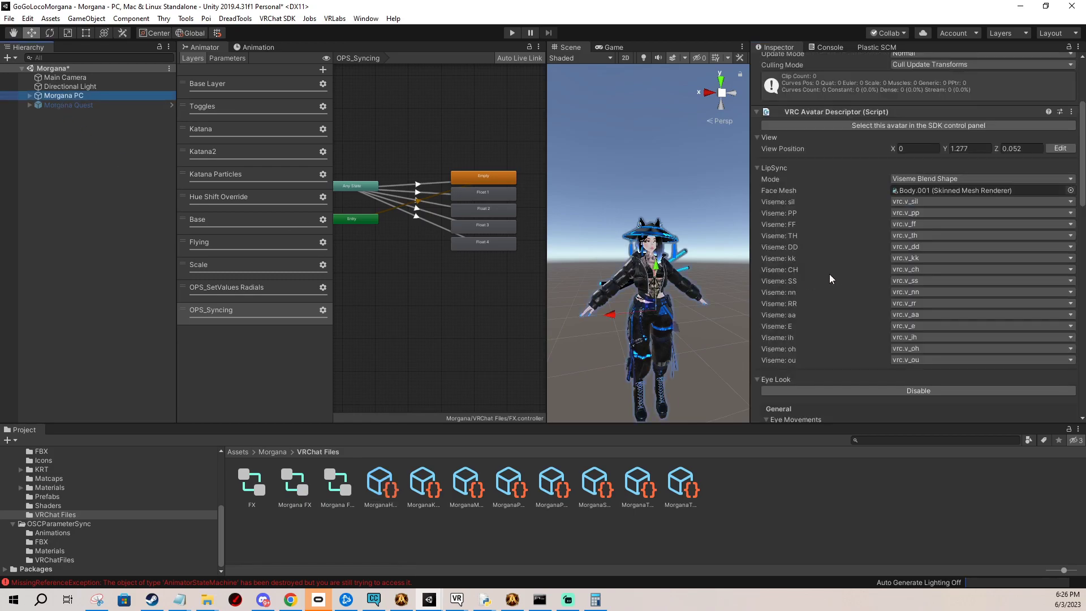
pyautogui.scroll(-10, 893, 294)
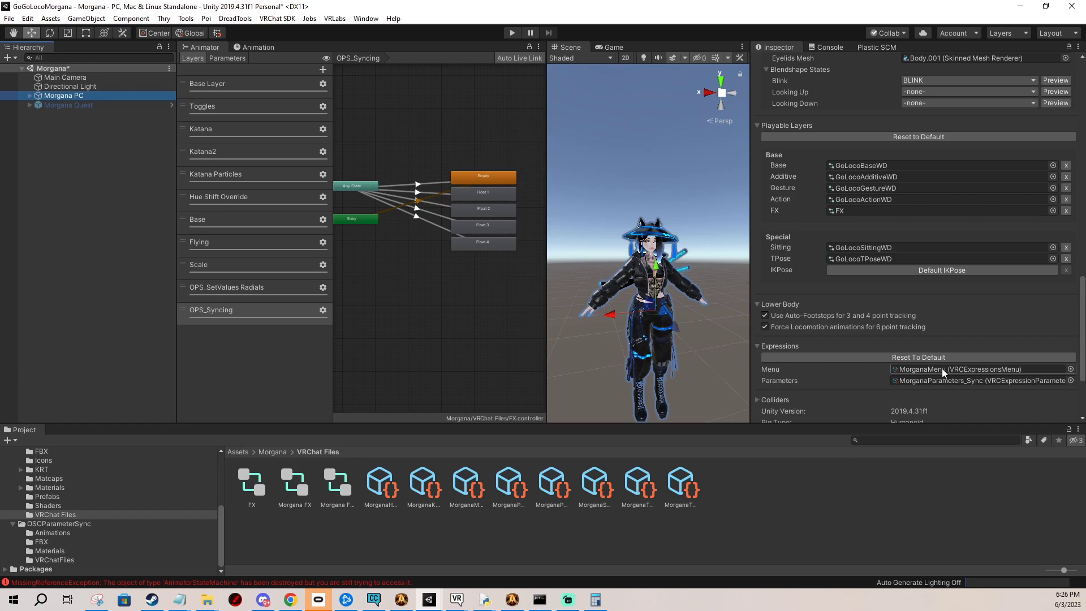
pyautogui.doubleClick(928, 368)
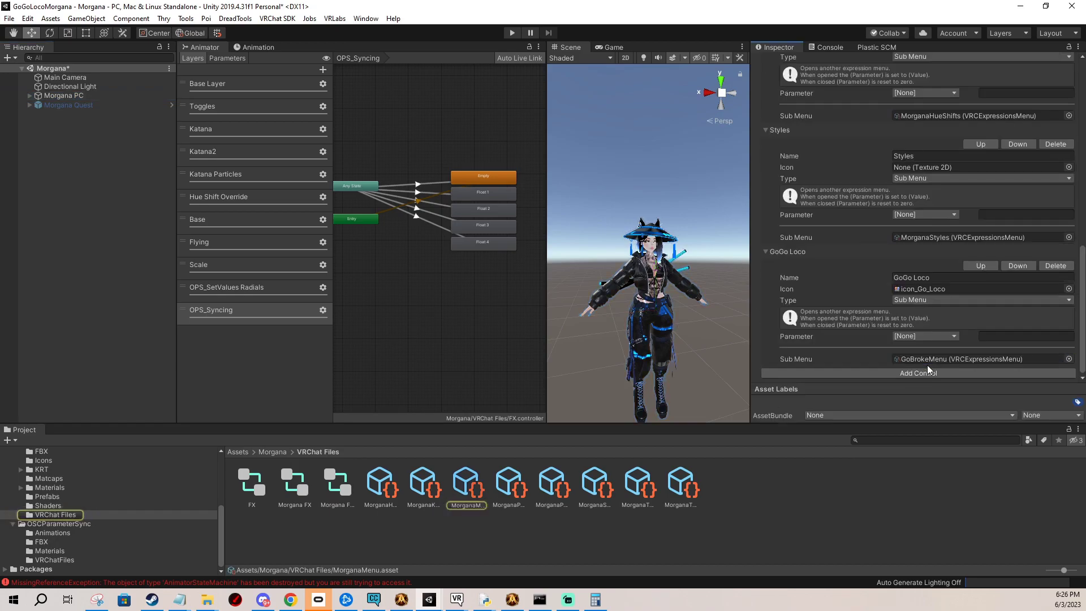
pyautogui.doubleClick(919, 237)
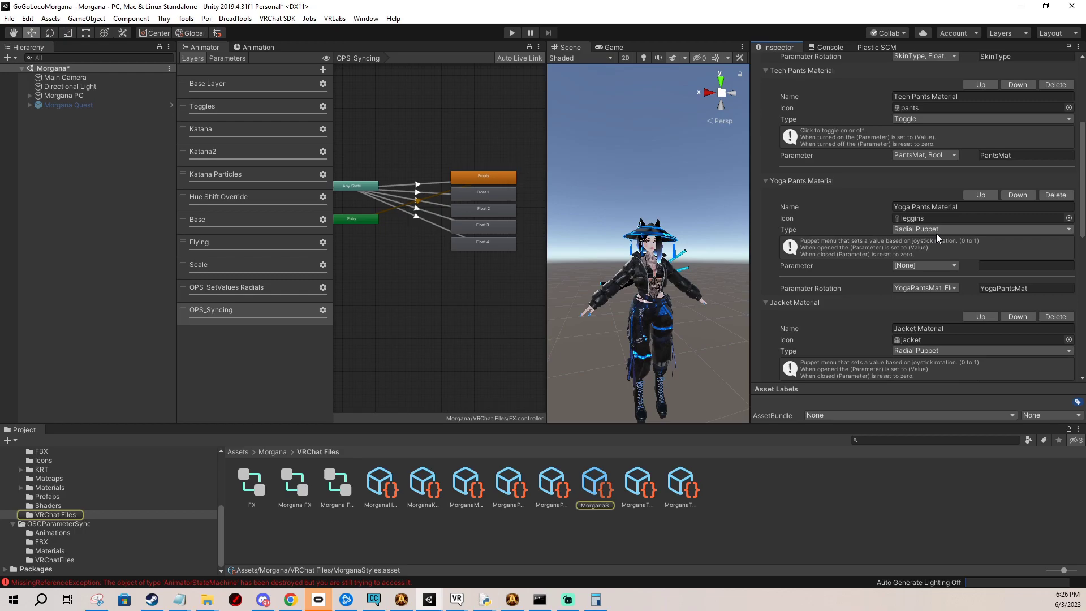
pyautogui.scroll(5, 935, 239)
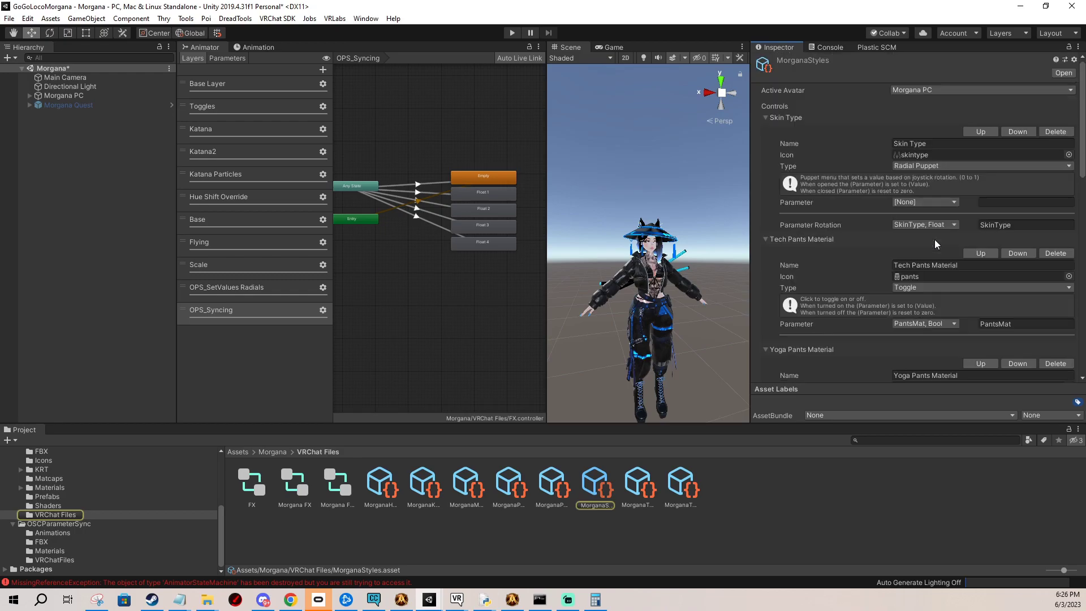
# - Set the Skin Type radial's parameter to OPS_ReceiveId with value 4 and its rotation parameter to OPS_ReceiveFloat
pyautogui.click(928, 202)
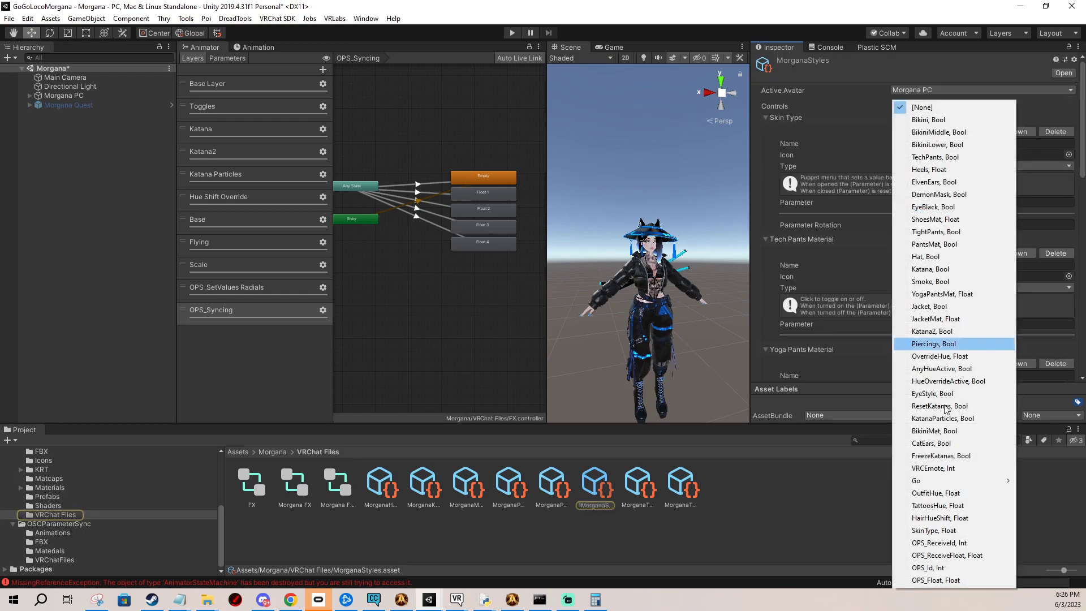
pyautogui.click(936, 543)
pyautogui.click(902, 216)
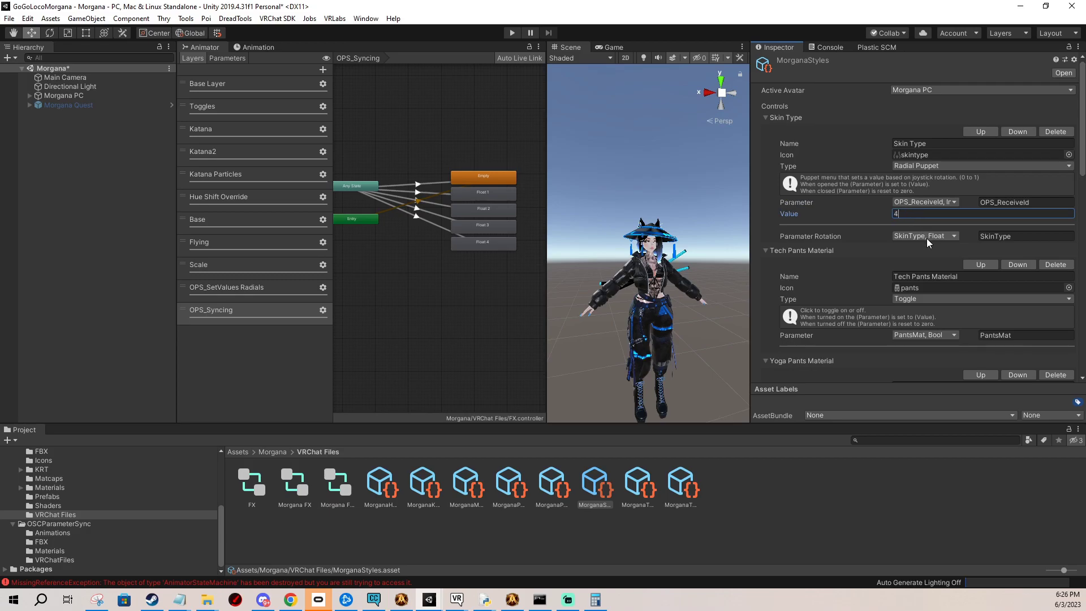
pyautogui.click(926, 237)
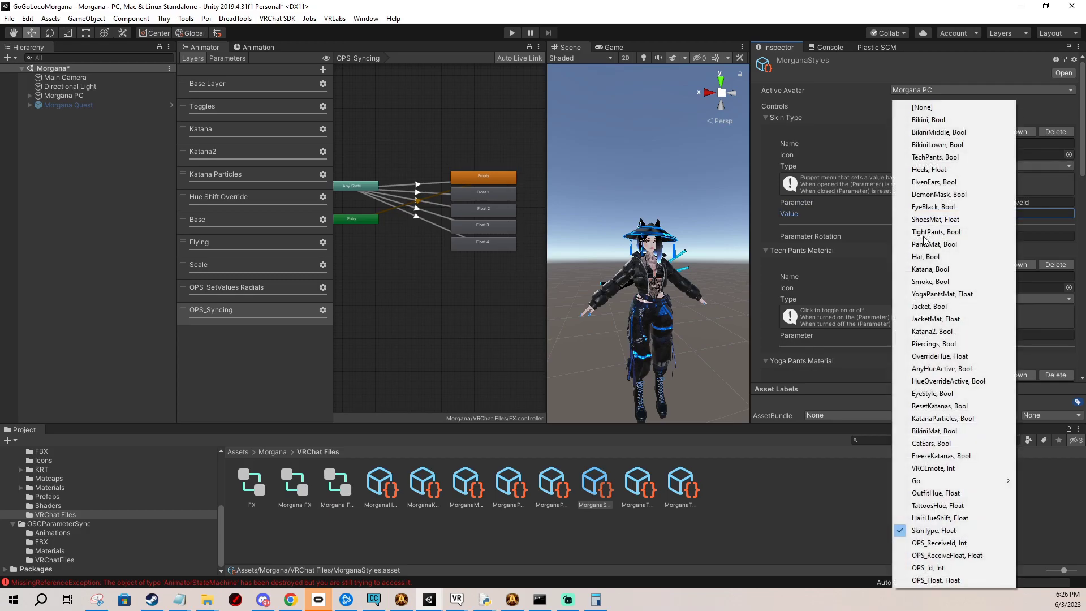
pyautogui.click(945, 555)
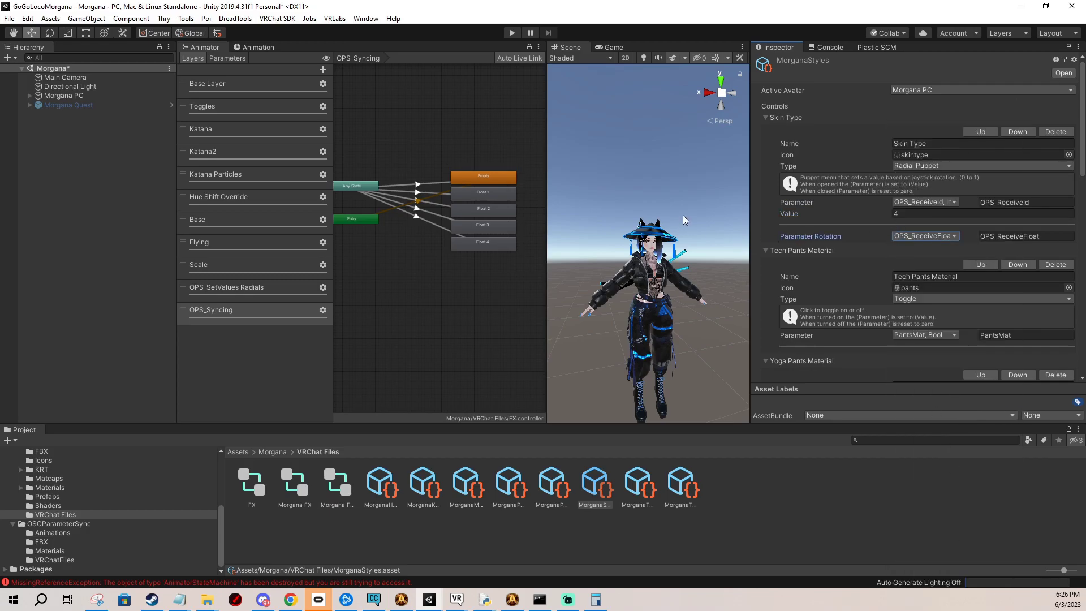
# - Open the Morgana PC avatar's MorganaParameters_Sync expression parameters and delete the OutfitHue parameter
pyautogui.click(79, 97)
pyautogui.scroll(-15, 945, 284)
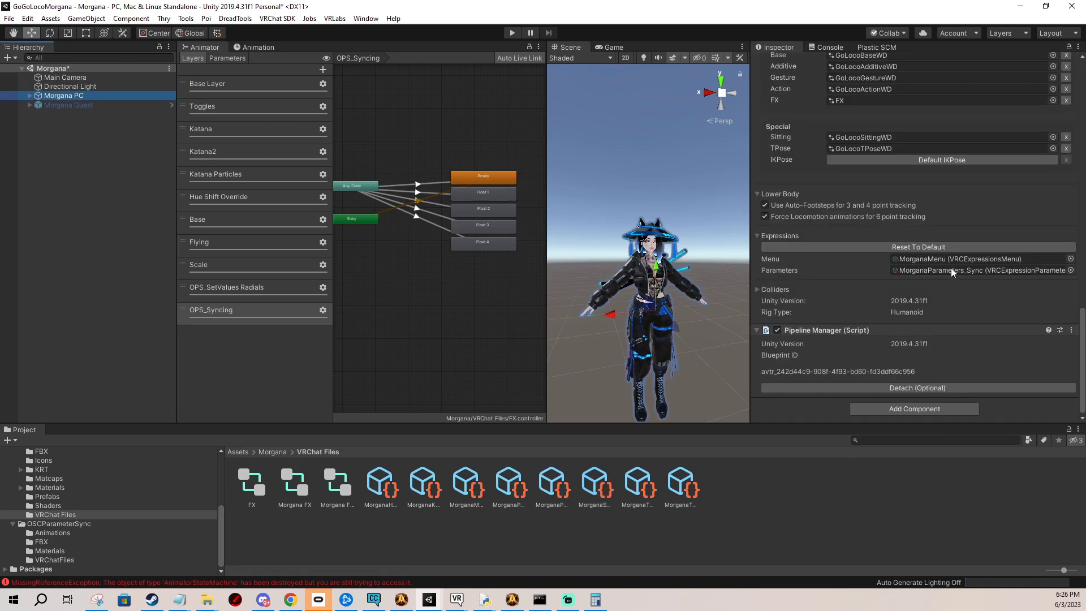
pyautogui.doubleClick(942, 270)
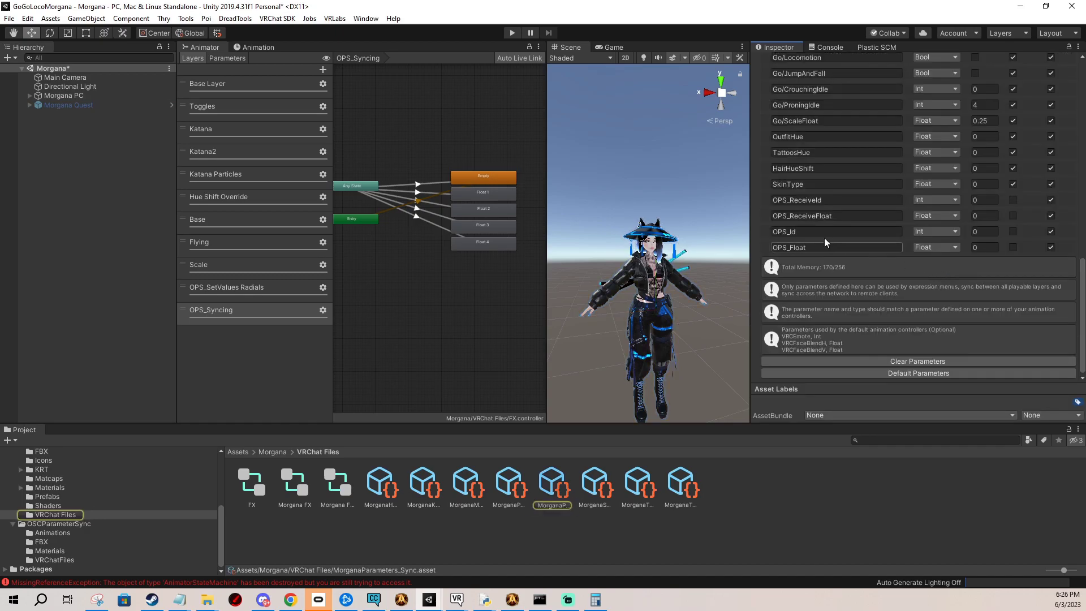
pyautogui.scroll(6, 769, 212)
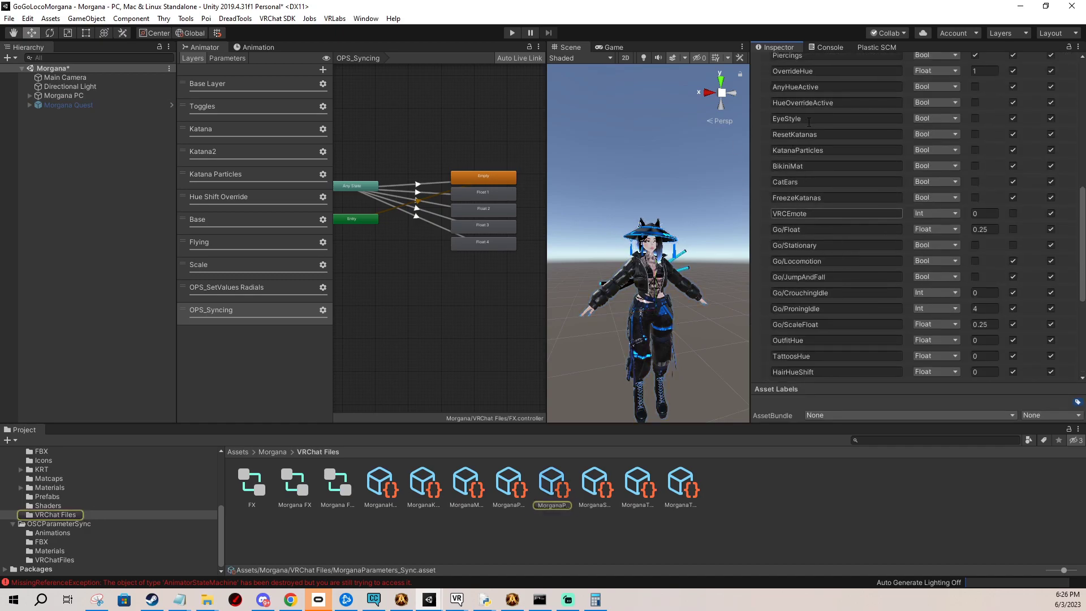
pyautogui.scroll(6, 772, 215)
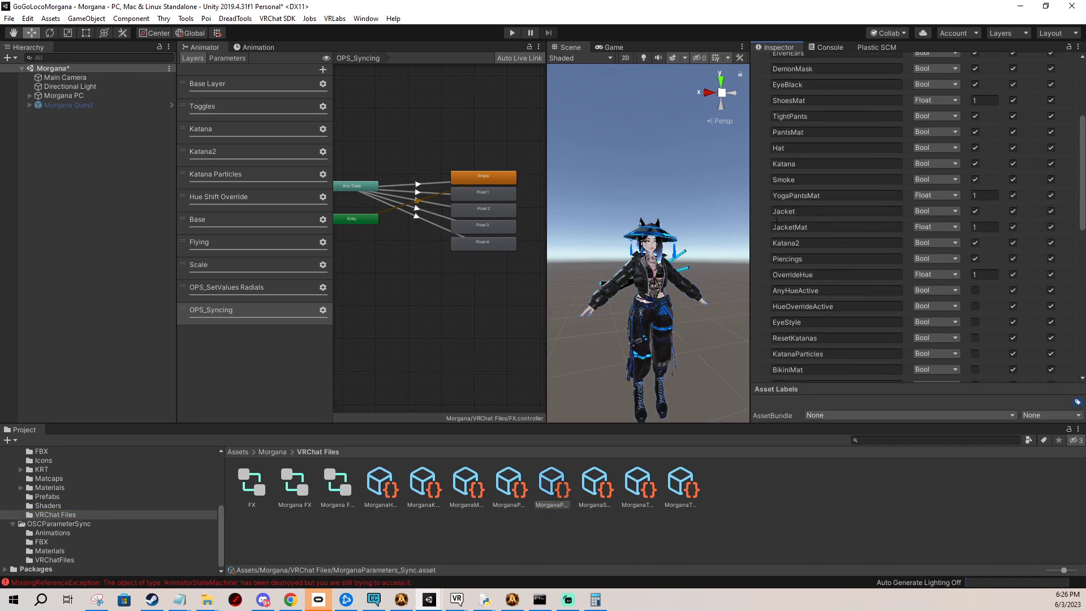
pyautogui.scroll(5, 776, 222)
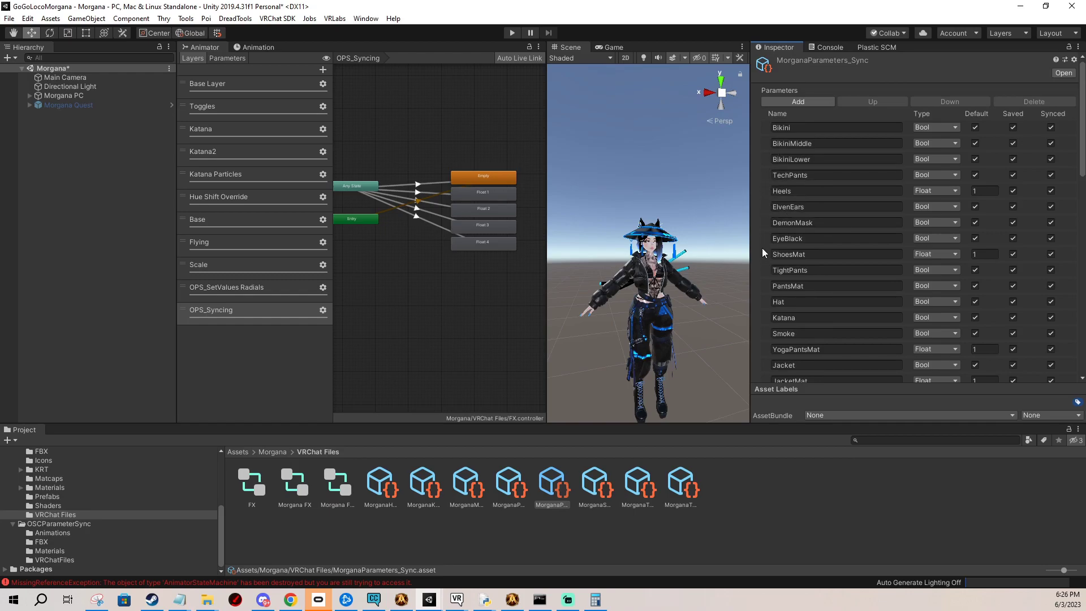
pyautogui.scroll(-15, 765, 218)
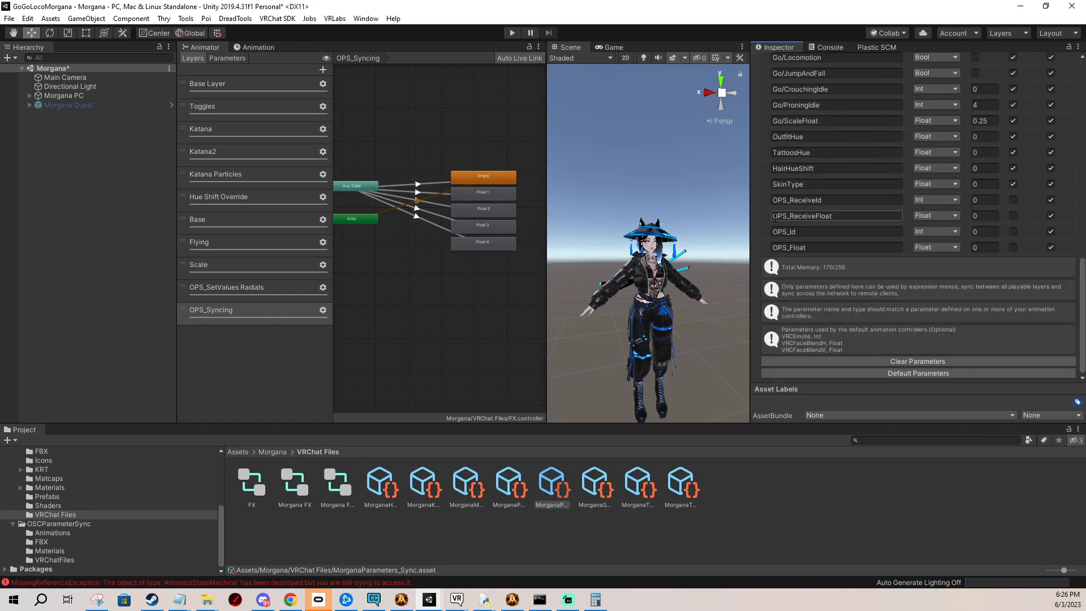
pyautogui.scroll(3, 775, 236)
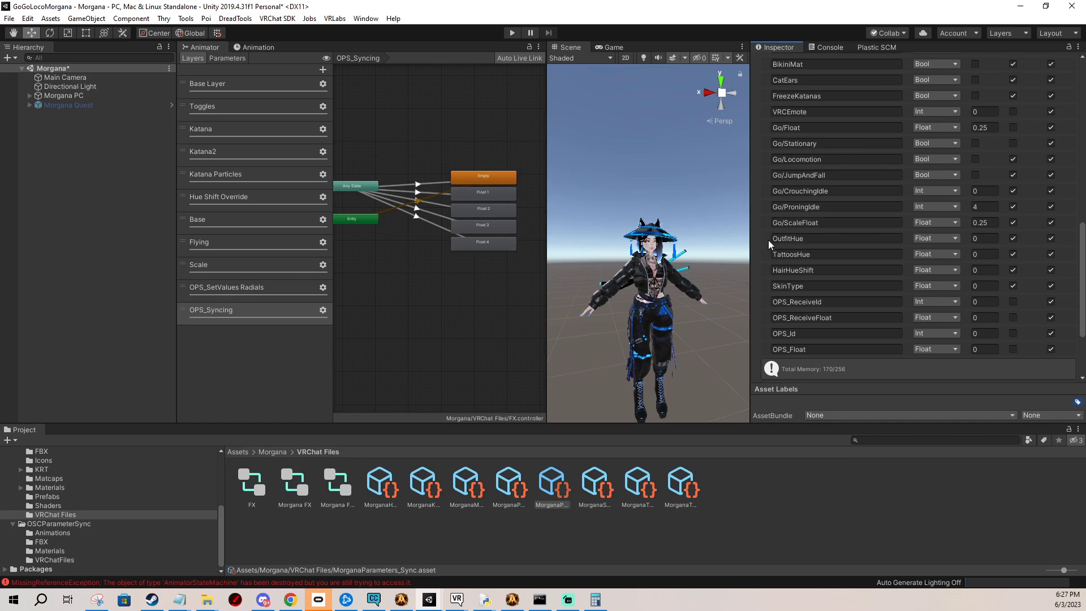
pyautogui.click(768, 240)
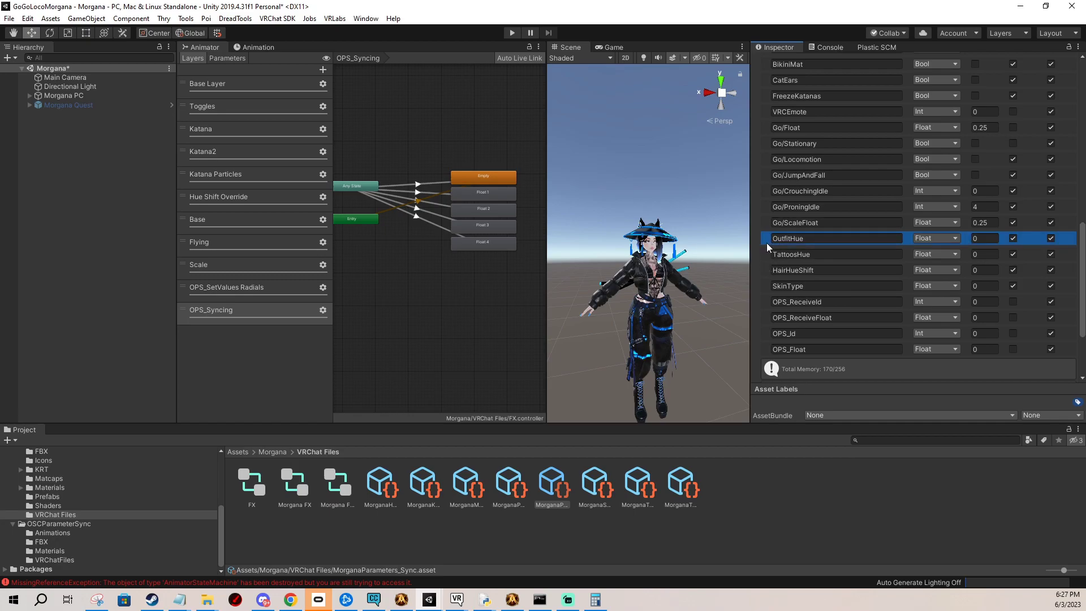
pyautogui.scroll(10, 1015, 134)
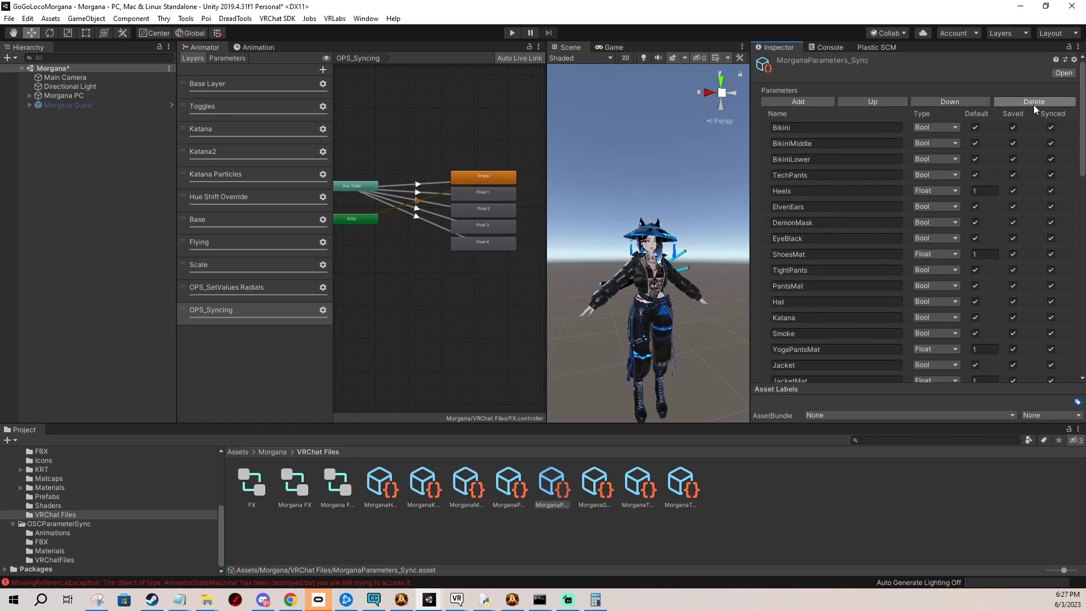
pyautogui.scroll(-15, 914, 257)
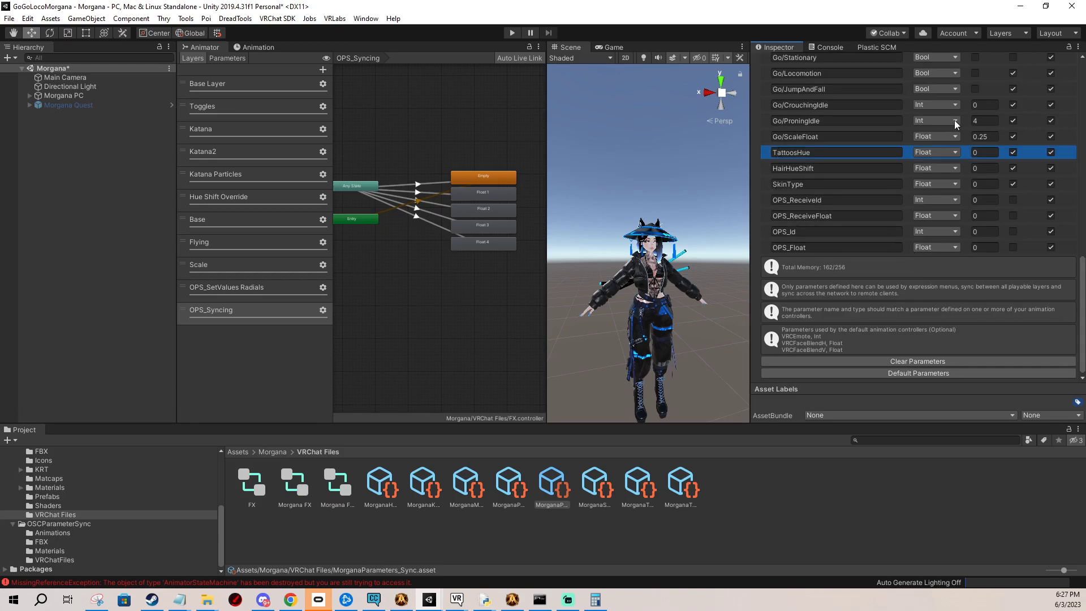
# - Delete the TattoosHue, HairHueShift and SkinType parameters from MorganaParameters_Sync
pyautogui.scroll(15, 955, 120)
pyautogui.scroll(-15, 897, 223)
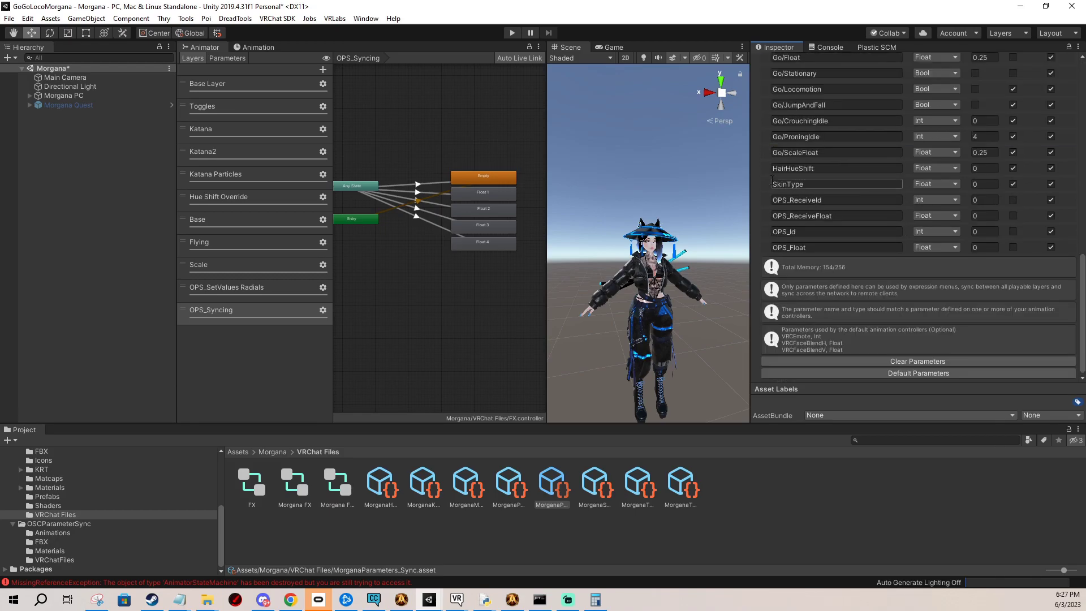
pyautogui.scroll(15, 983, 137)
pyautogui.scroll(-15, 905, 216)
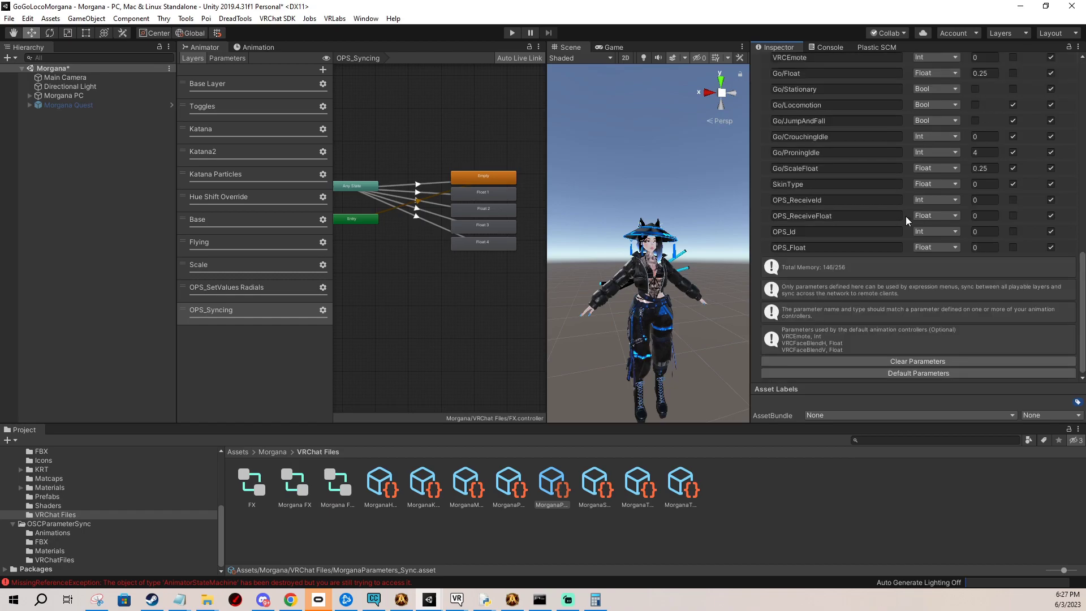
pyautogui.click(765, 184)
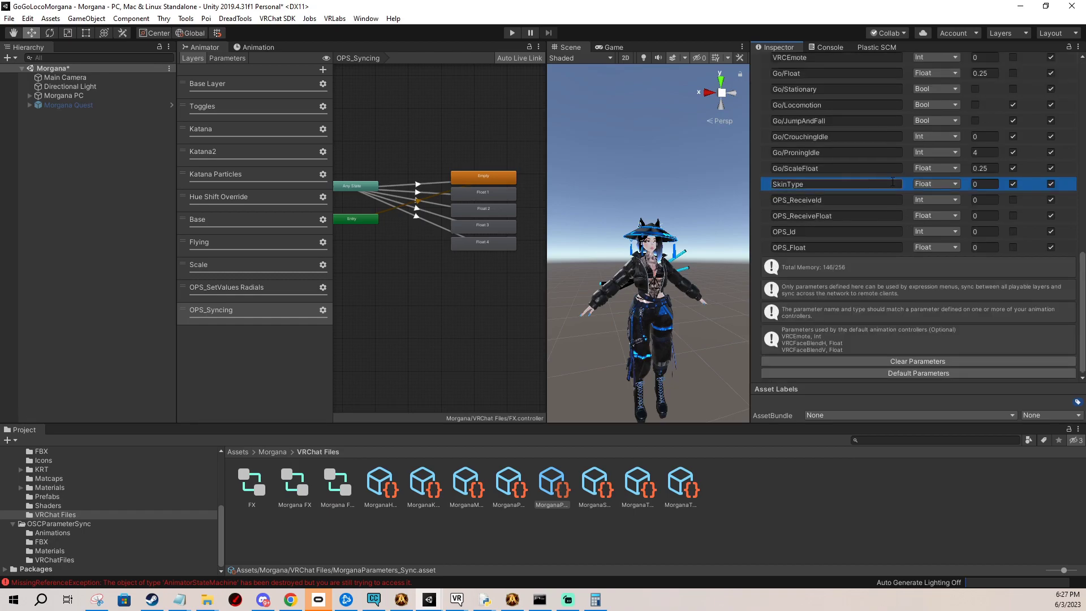
pyautogui.scroll(15, 1021, 148)
pyautogui.click(1033, 102)
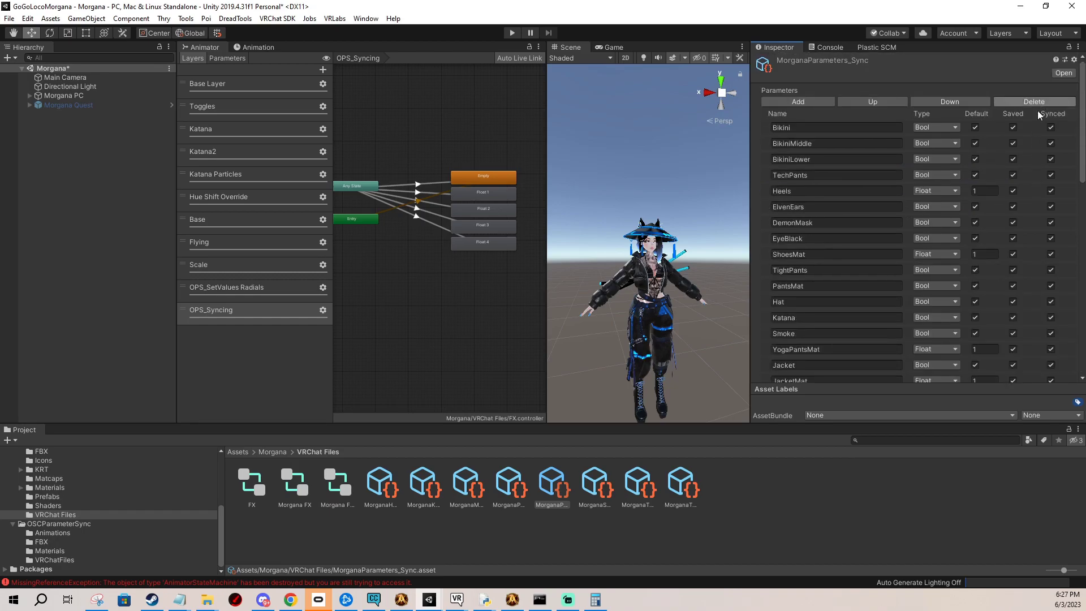
pyautogui.scroll(-15, 834, 241)
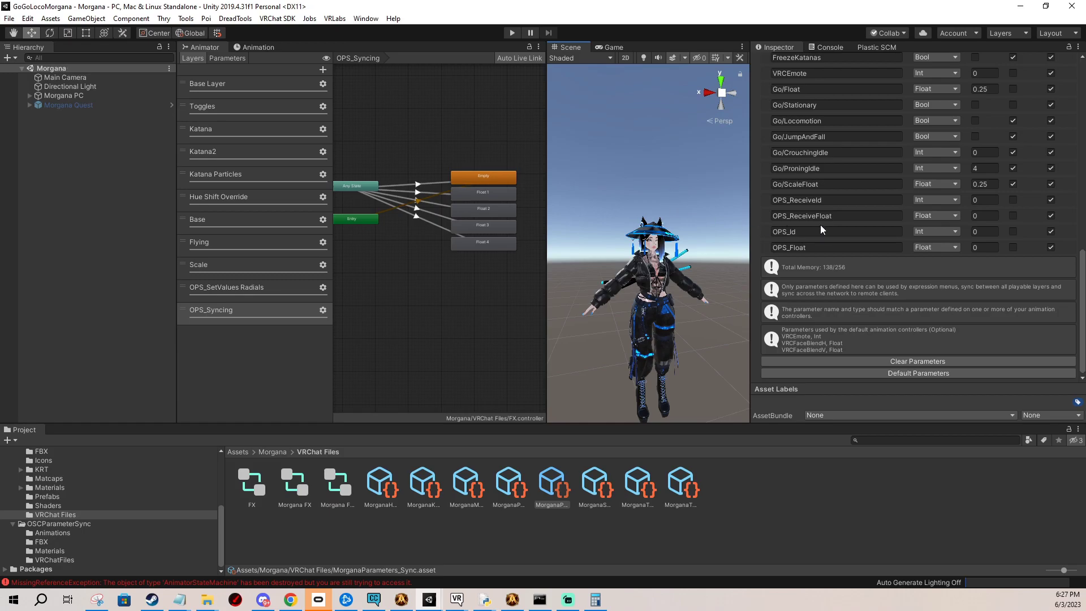
# - Review the Morgana PC avatar's expressions and Pipeline Manager settings and look over the model in the scene
pyautogui.click(56, 96)
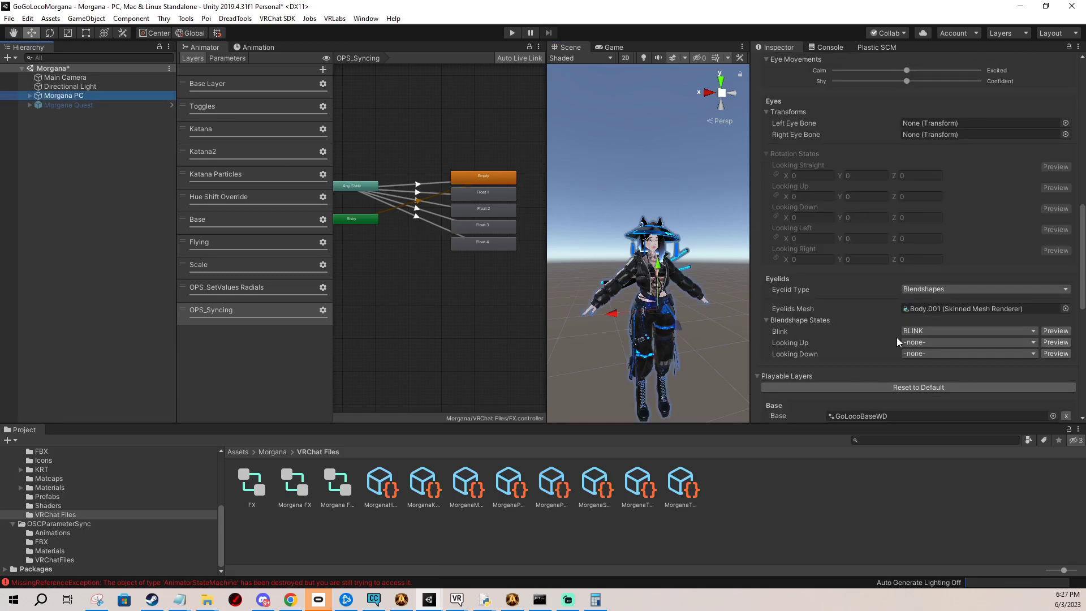
pyautogui.scroll(-5, 897, 334)
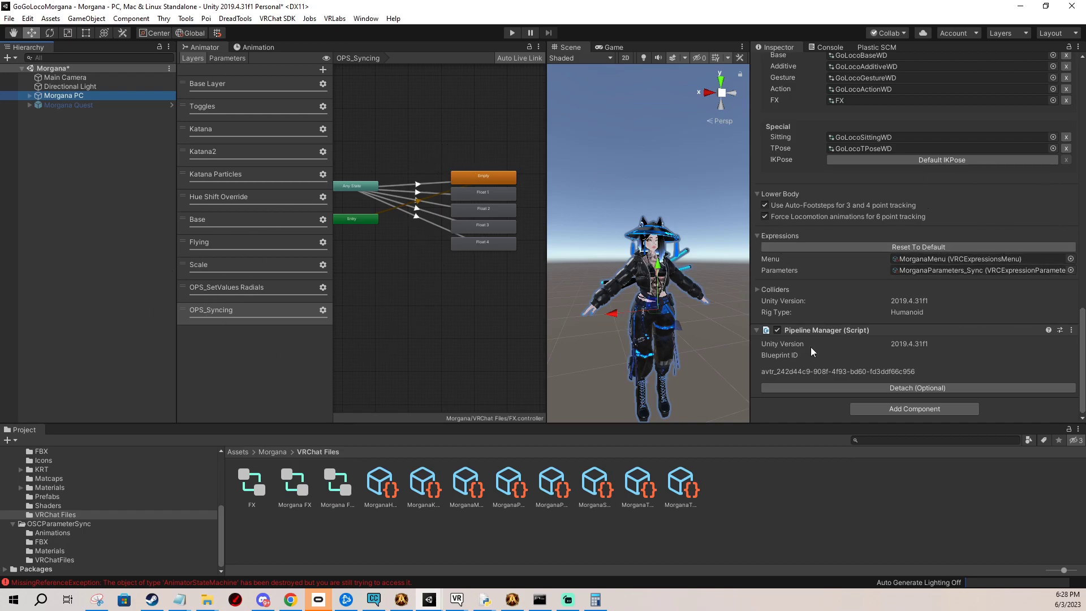
pyautogui.click(668, 238)
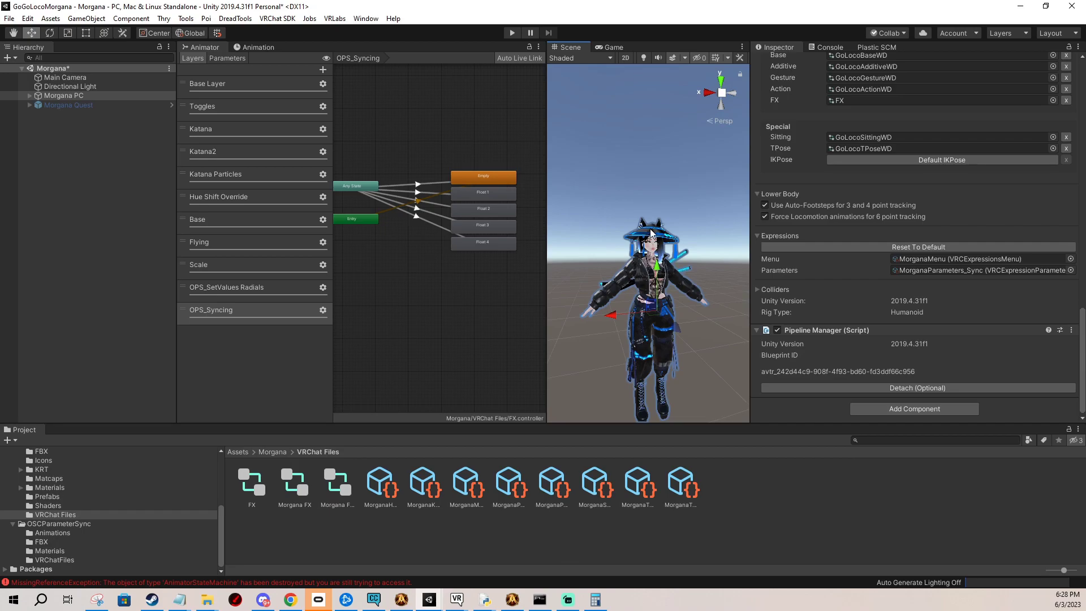
pyautogui.moveTo(660, 229); pyautogui.dragTo(671, 193, button='middle')
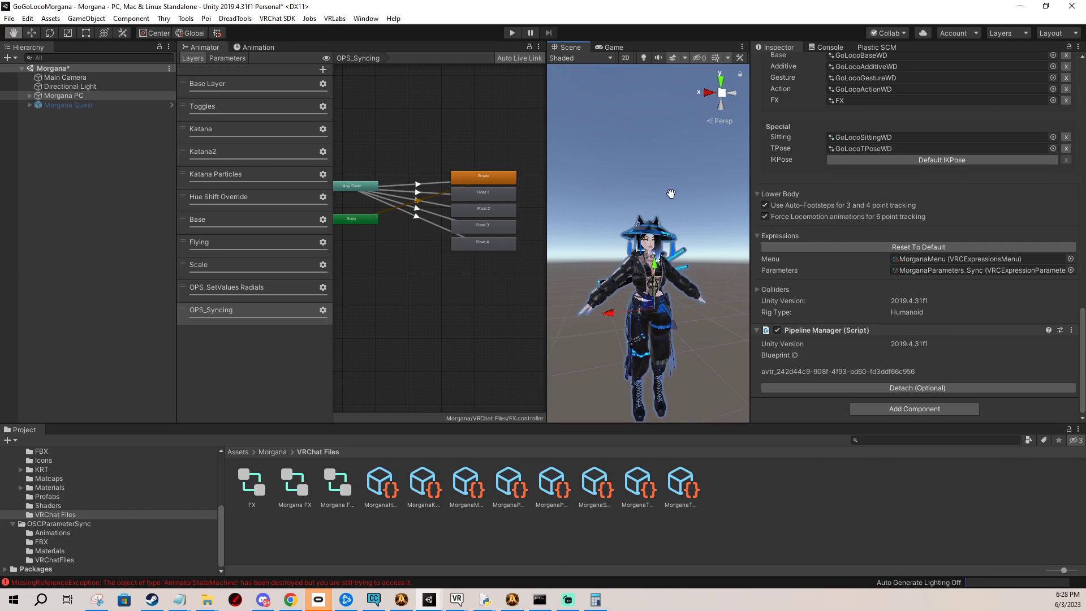
pyautogui.keyDown('alt'); pyautogui.moveTo(670, 194); pyautogui.dragTo(651, 195); pyautogui.keyUp('alt')
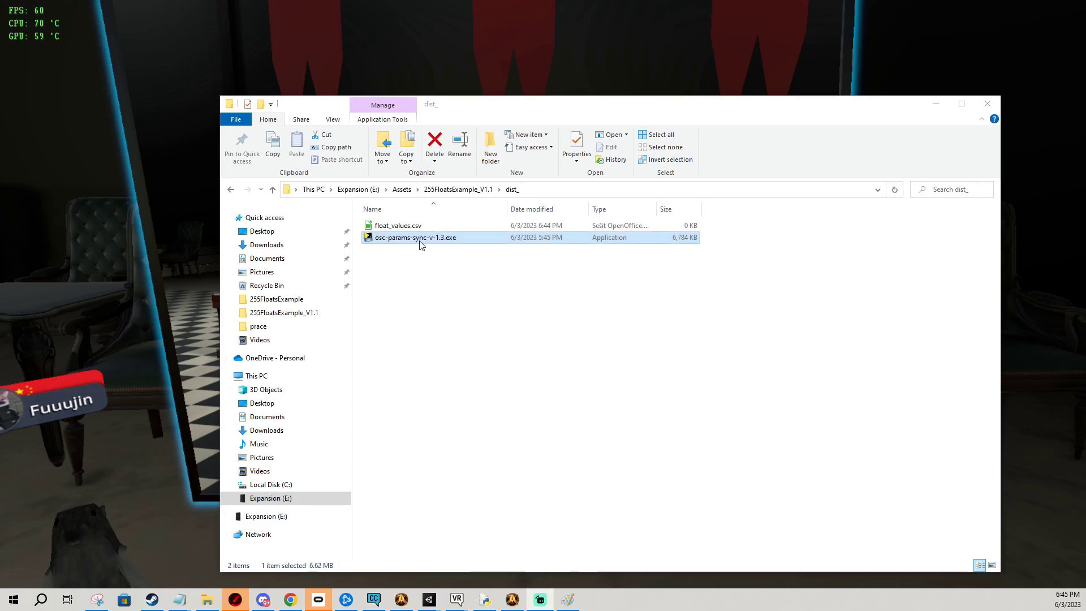
# - Open float_values.csv from the dist_ folder in the text editor to check its contents, and close it again
pyautogui.click(406, 226)
pyautogui.rightClick(406, 229)
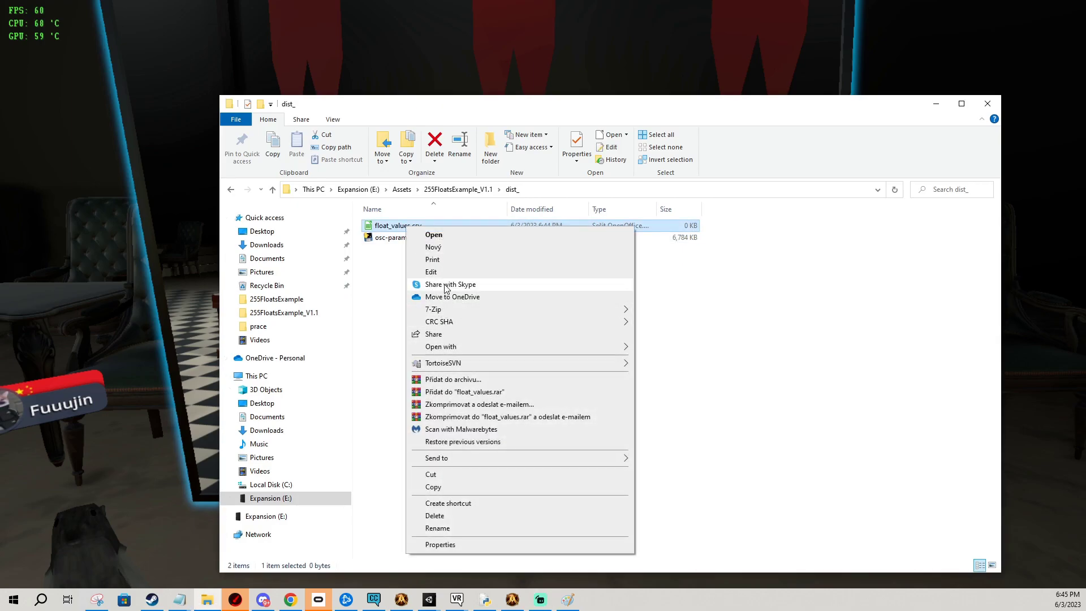
pyautogui.click(442, 272)
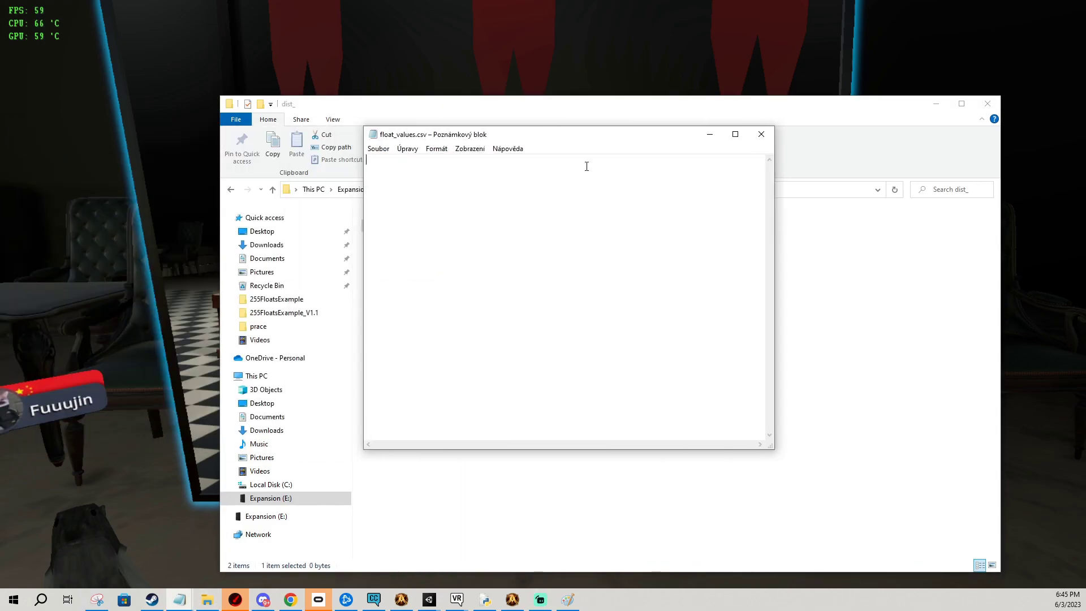
pyautogui.click(761, 135)
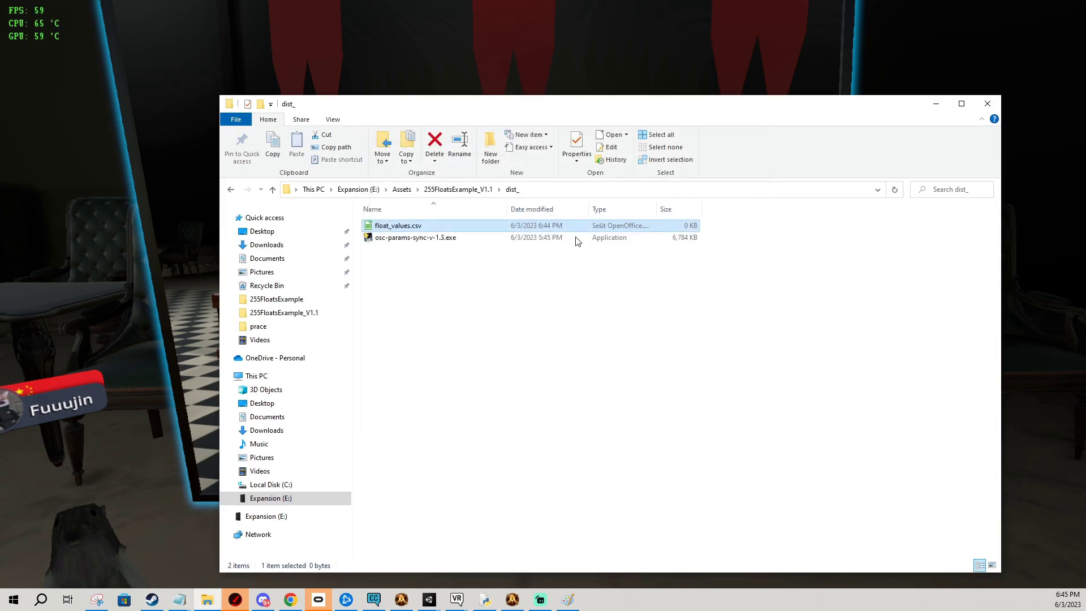
# - Run osc-params-sync-v-1.3.exe, minimize the file window and move the console out of the way
pyautogui.doubleClick(446, 238)
pyautogui.click(936, 104)
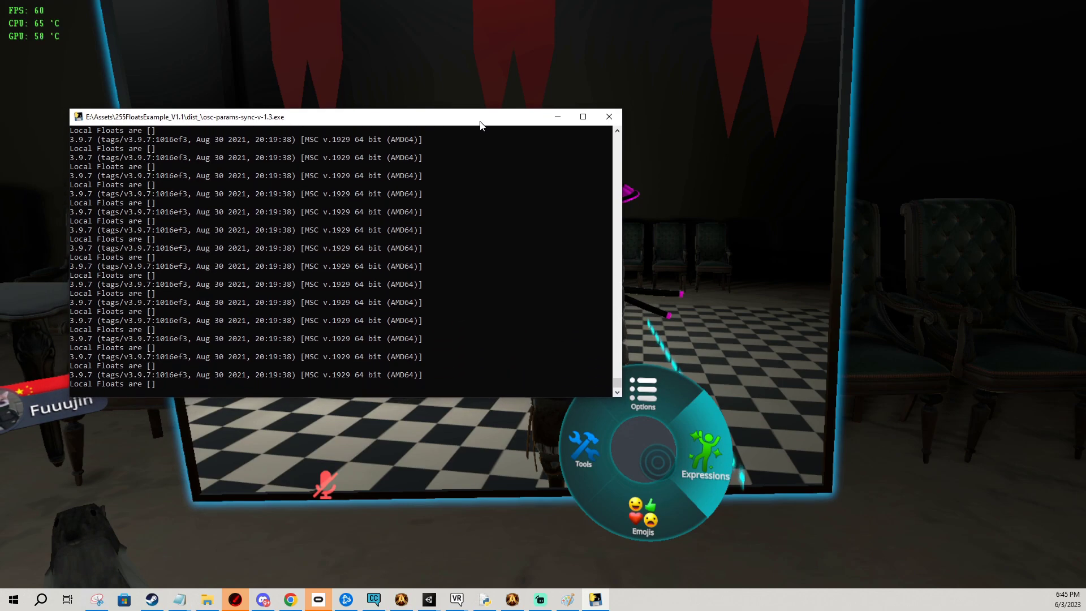
pyautogui.moveTo(478, 122); pyautogui.dragTo(0, 83)
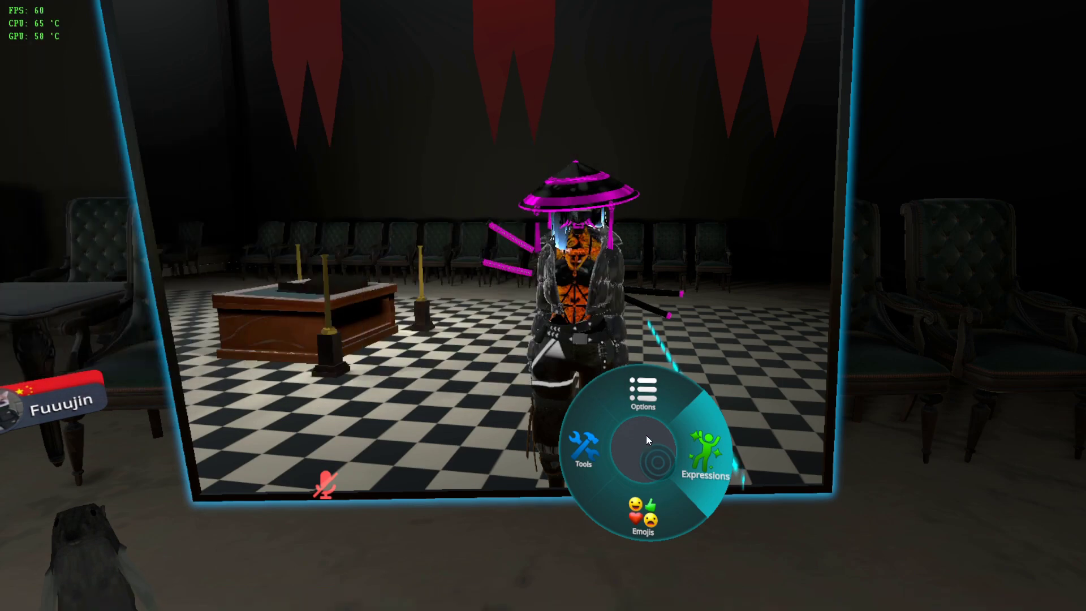
# - In VRChat, open the avatar's hue controls from the Expressions menu and set Hair Hue Shift to about 89%
pyautogui.click(646, 438)
pyautogui.click(659, 455)
pyautogui.click(629, 462)
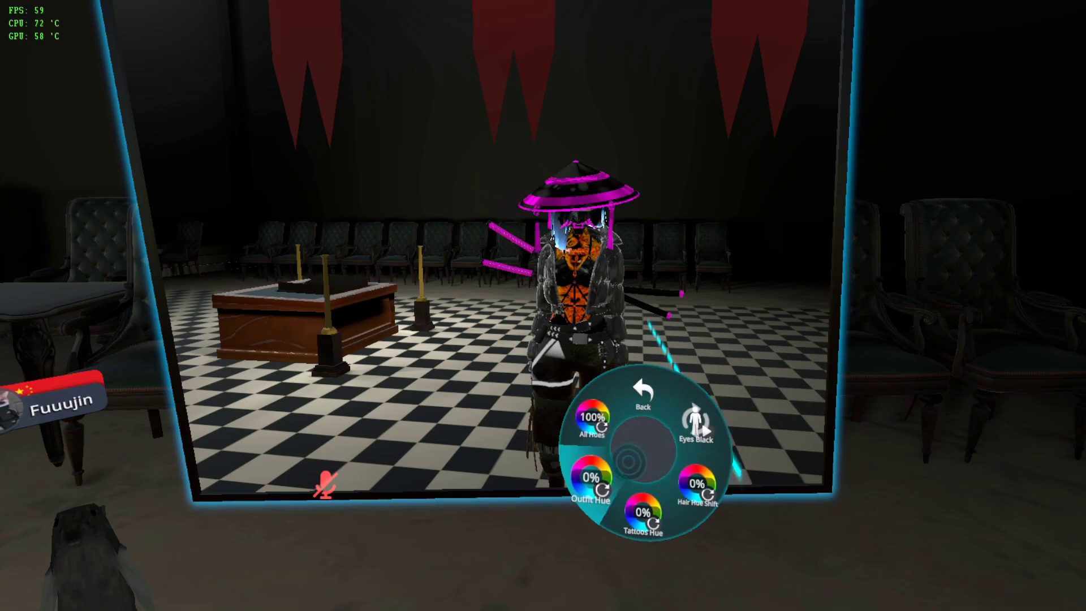
pyautogui.click(656, 466)
pyautogui.moveTo(697, 484); pyautogui.dragTo(681, 463)
pyautogui.click(682, 464)
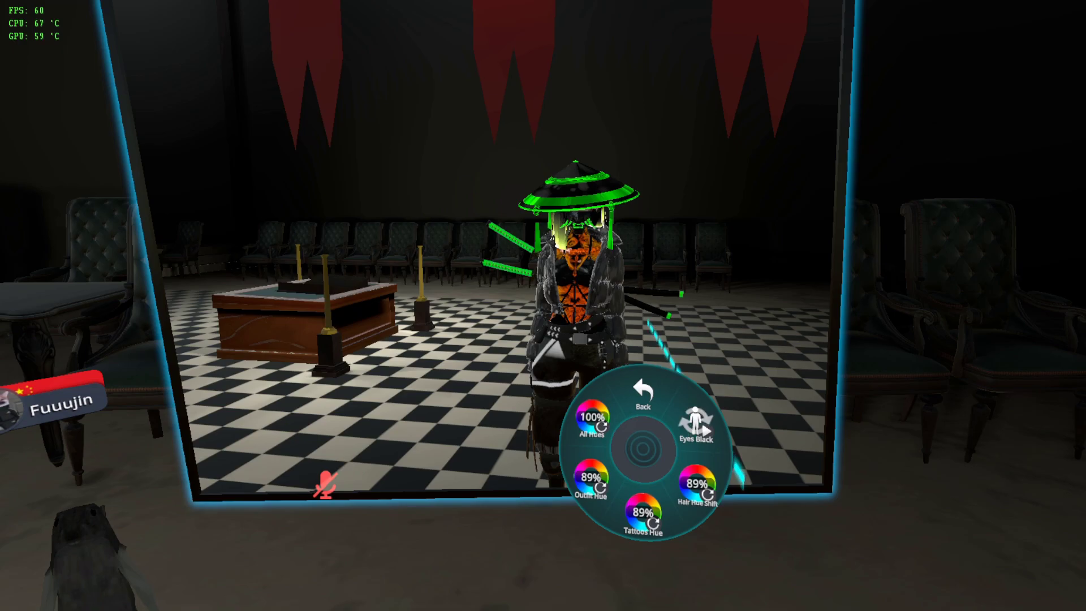
# - Set the Tattoos Hue radial to about 24% and the Outfit Hue radial to about 83%
pyautogui.click(643, 474)
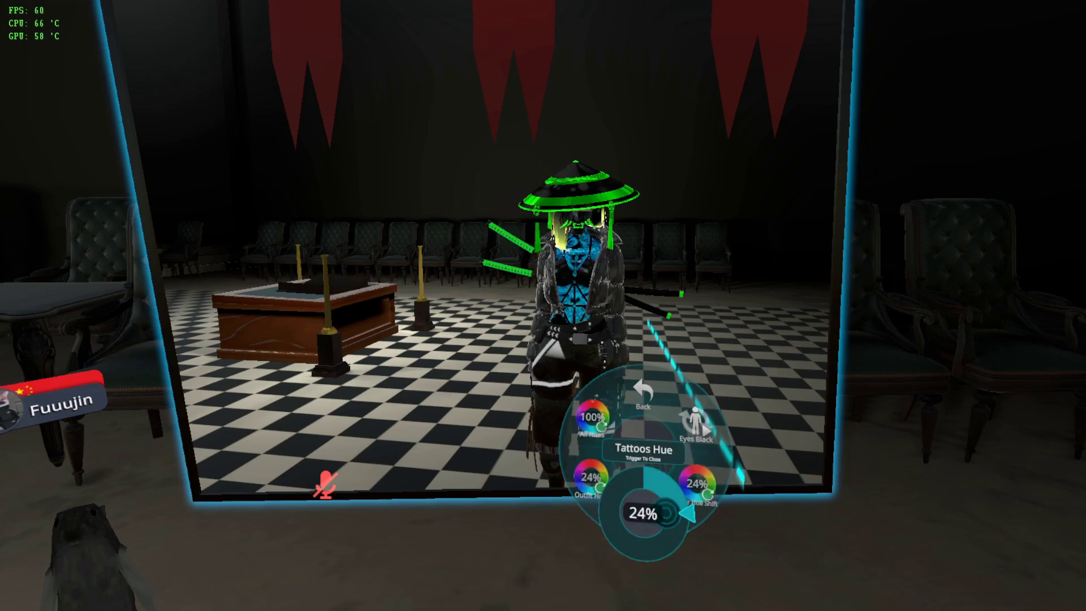
pyautogui.click(669, 510)
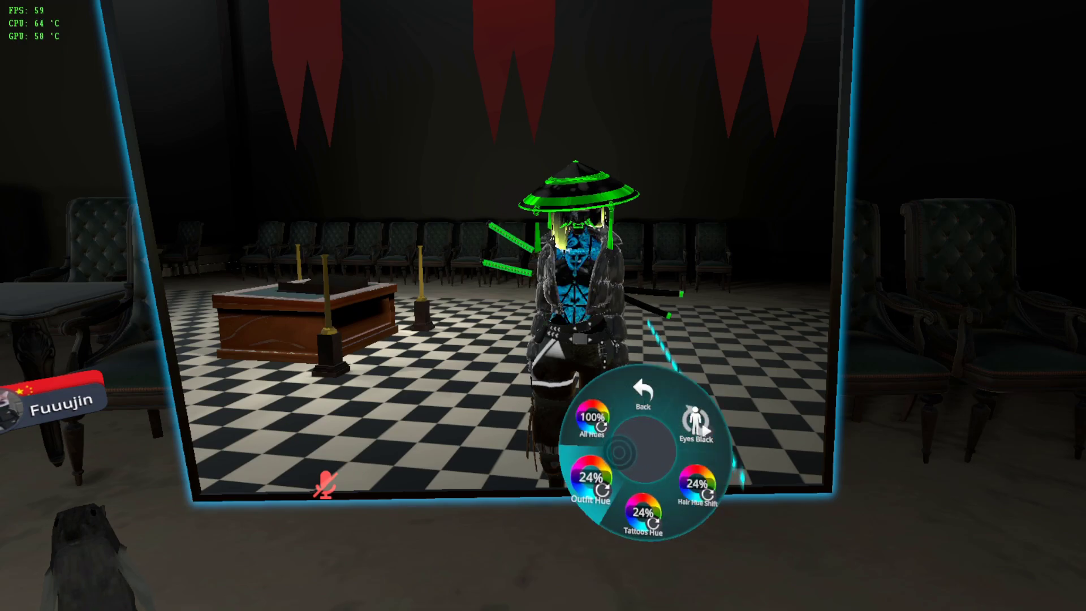
pyautogui.click(620, 452)
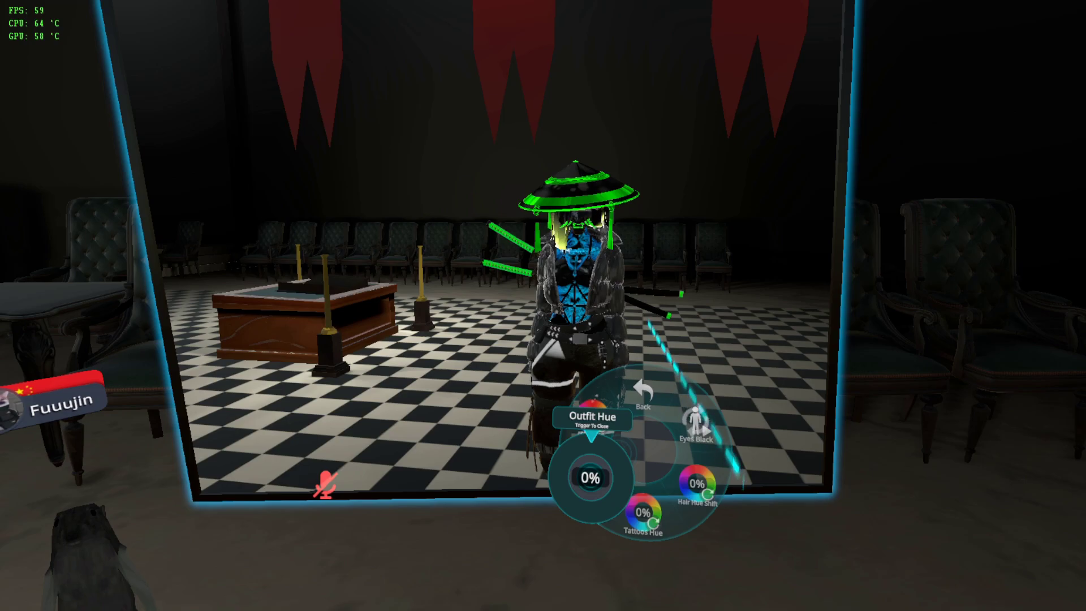
pyautogui.moveTo(590, 478); pyautogui.dragTo(569, 471)
pyautogui.click(571, 466)
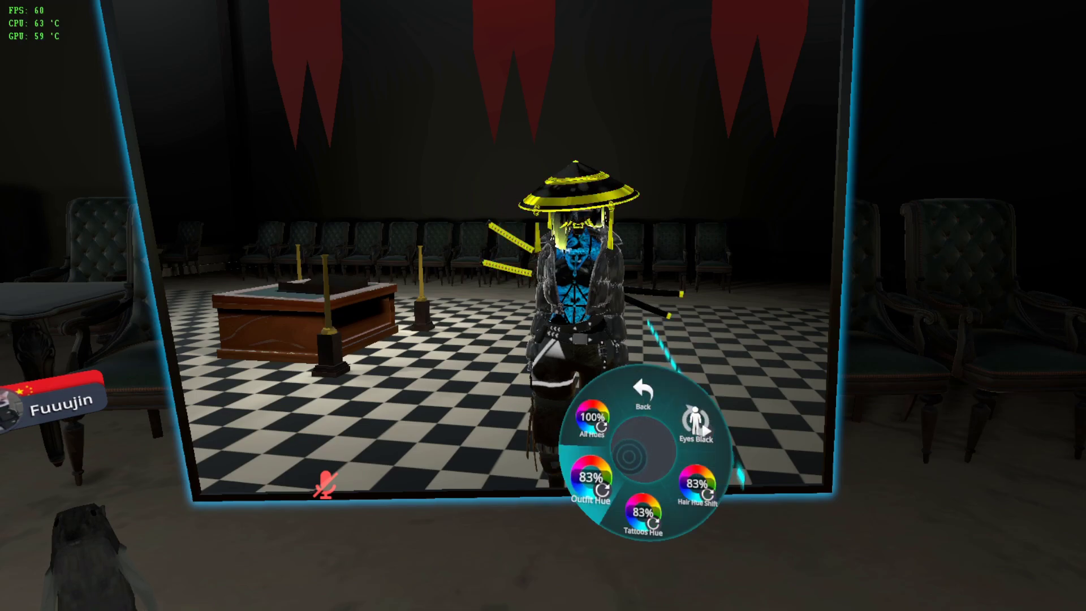
# - Set the Outfit Hue radial to about 76% and leave the avatar's hue controls
pyautogui.click(591, 477)
pyautogui.click(555, 474)
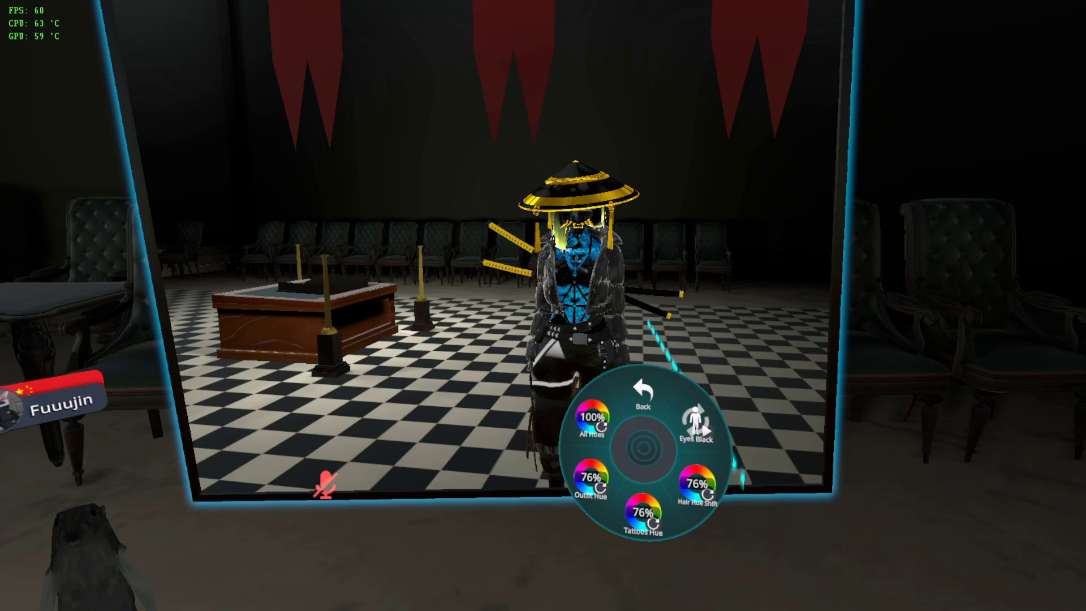
pyautogui.click(643, 391)
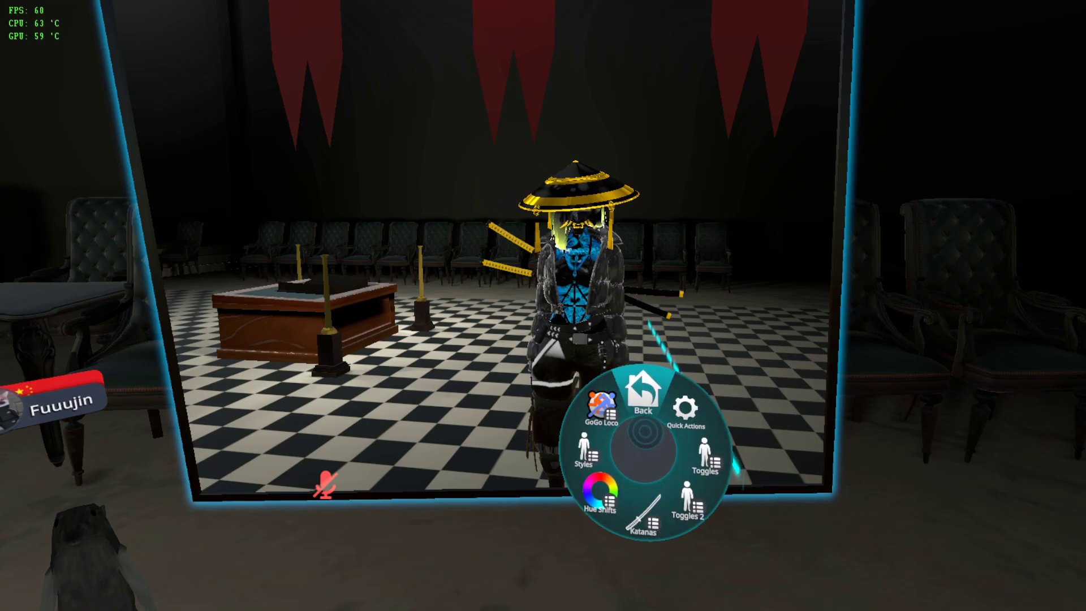
pyautogui.click(643, 392)
pyautogui.click(712, 450)
pyautogui.click(705, 454)
pyautogui.click(643, 391)
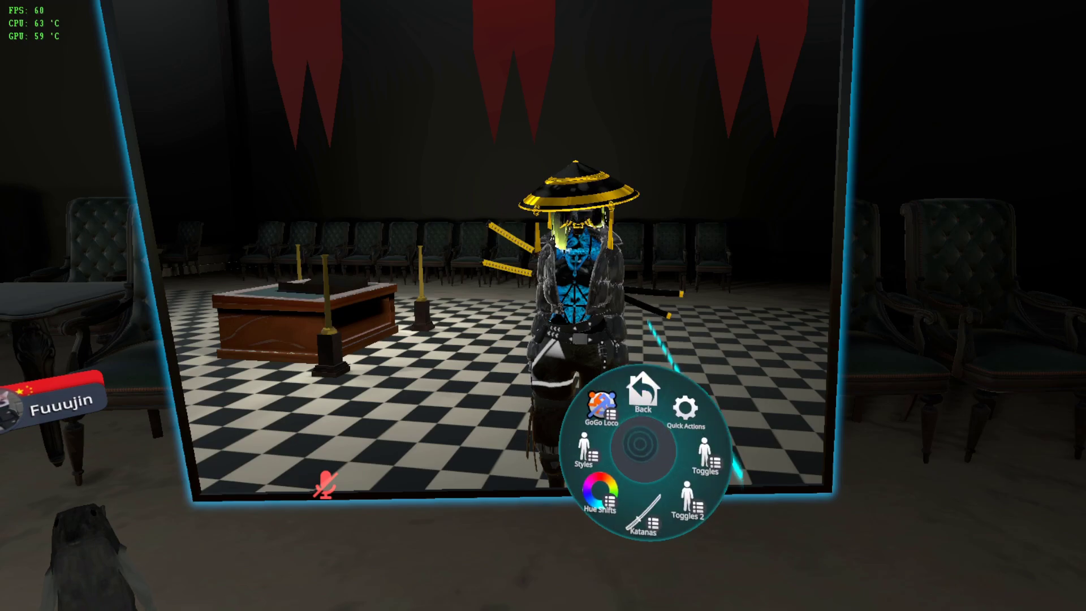
# - Reopen the Hue Shifts controls, set Hair Hue Shift to about 62%, and return to the avatar's main expressions
pyautogui.click(600, 491)
pyautogui.click(701, 484)
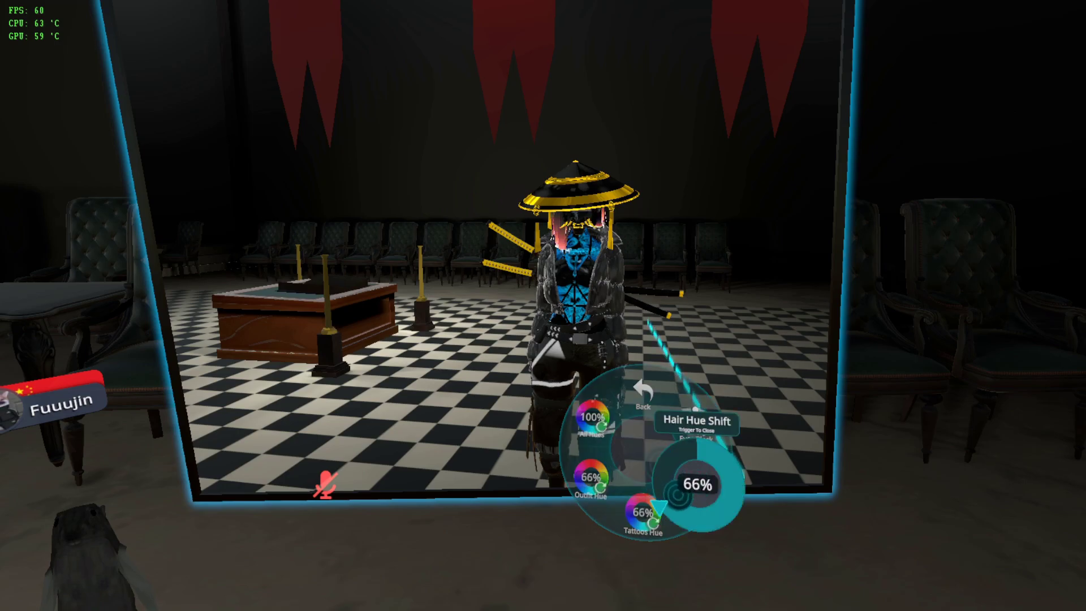
pyautogui.click(682, 499)
pyautogui.click(643, 391)
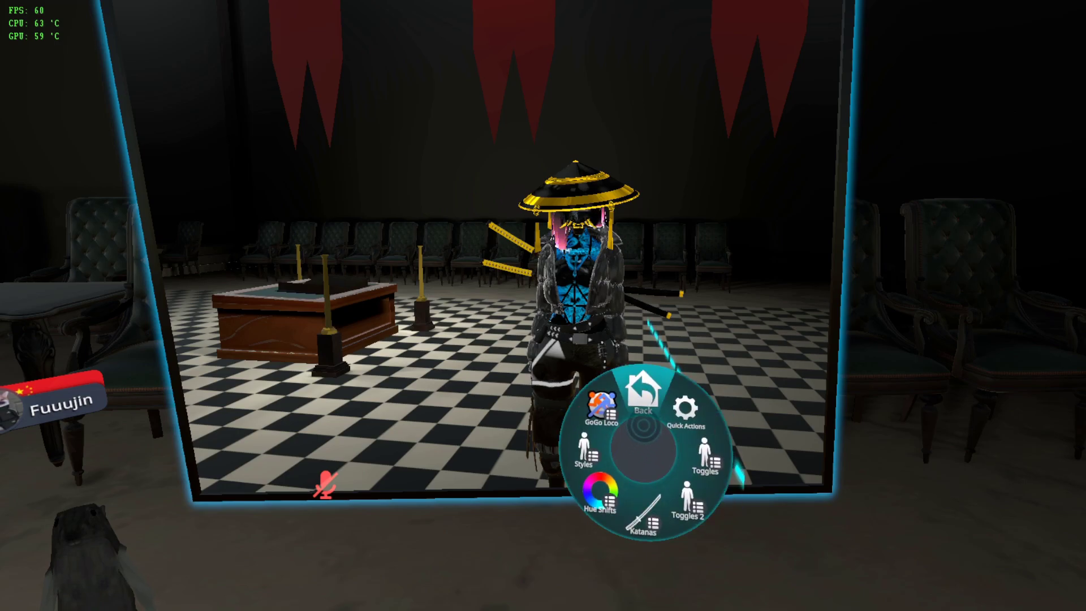
# - Open the avatar's Styles controls and set the Skin Type radial to about 26%, and return to the main expressions
pyautogui.click(643, 391)
pyautogui.click(703, 447)
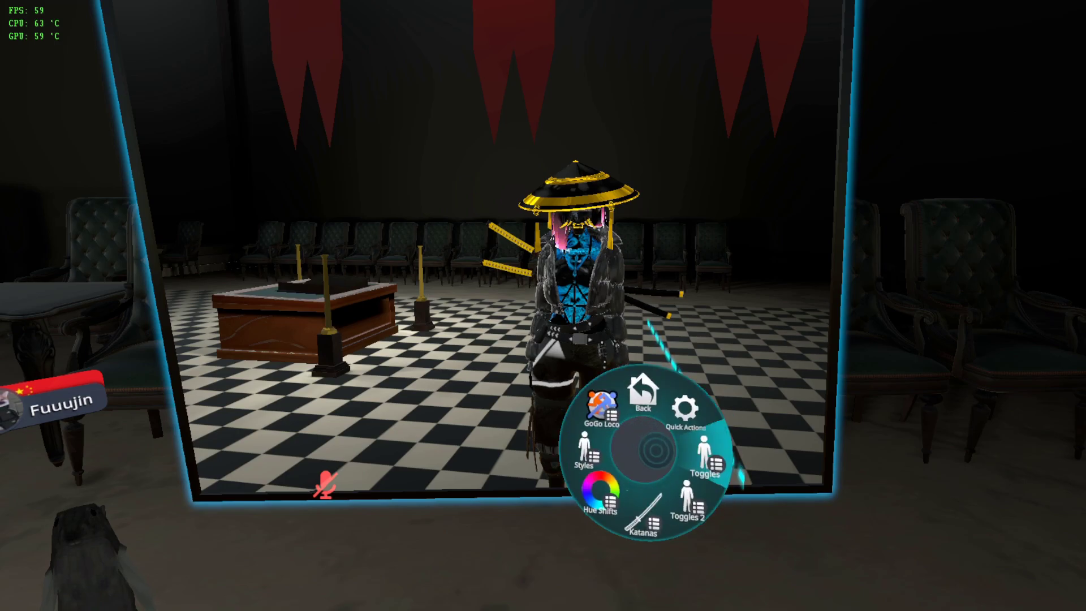
pyautogui.click(583, 450)
pyautogui.click(685, 411)
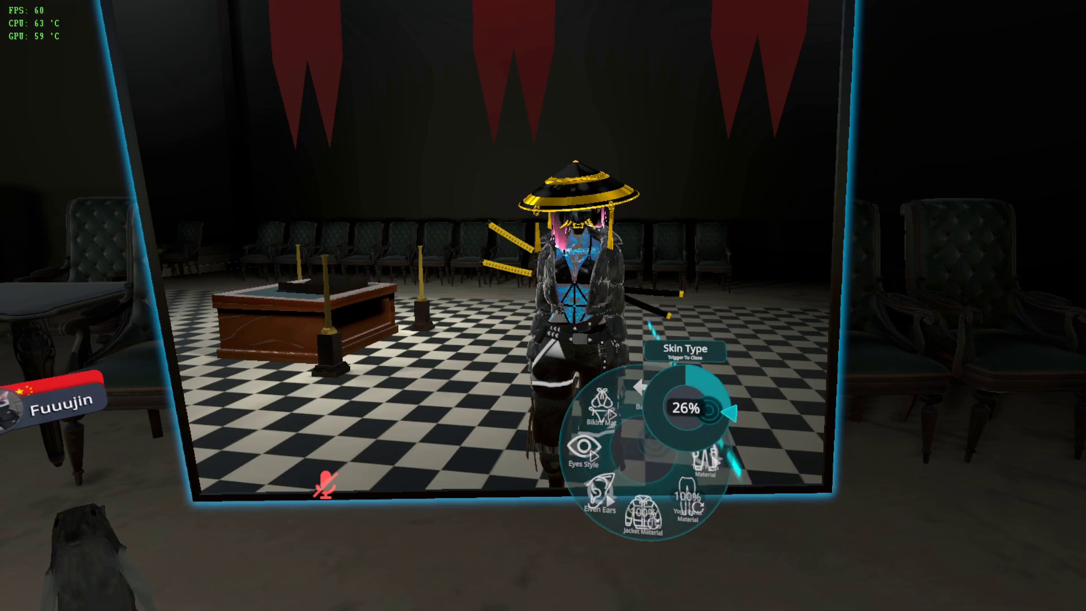
pyautogui.click(708, 409)
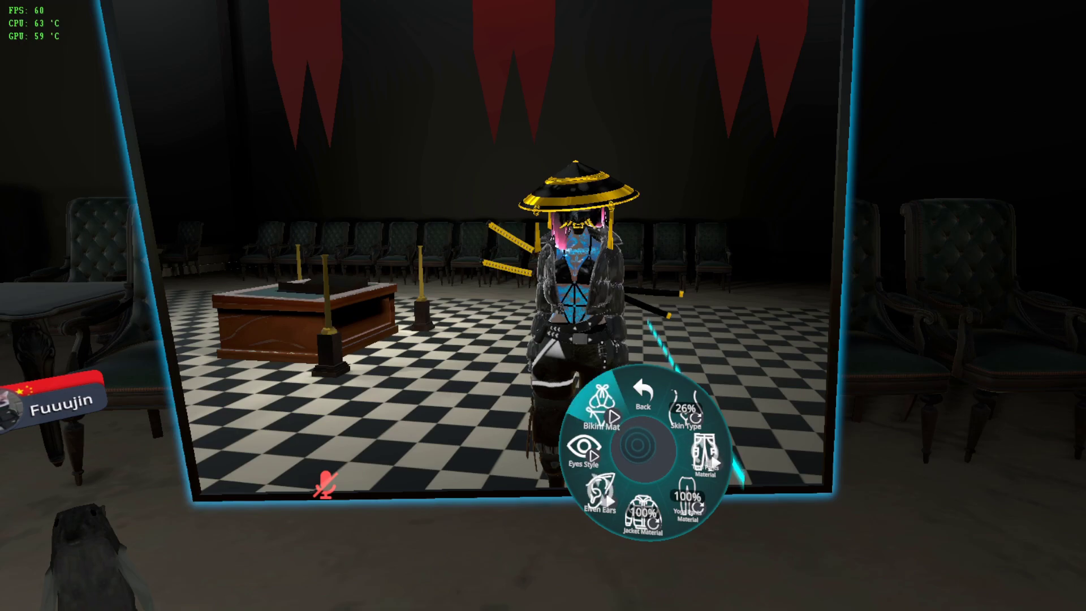
pyautogui.click(643, 396)
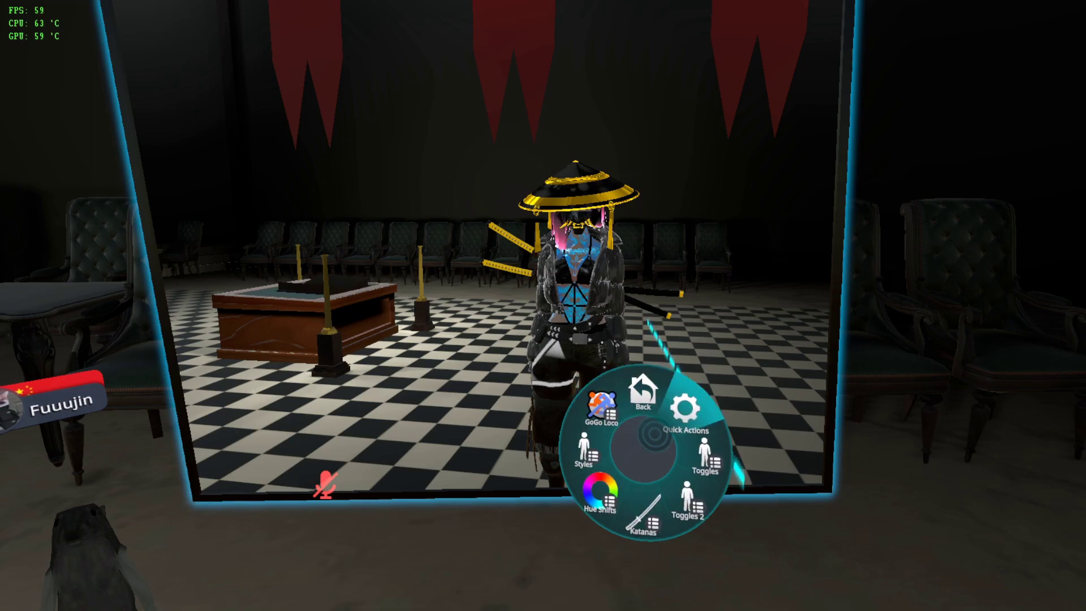
# - Reset the avatar with its quick actions and close the expressions menu
pyautogui.click(644, 396)
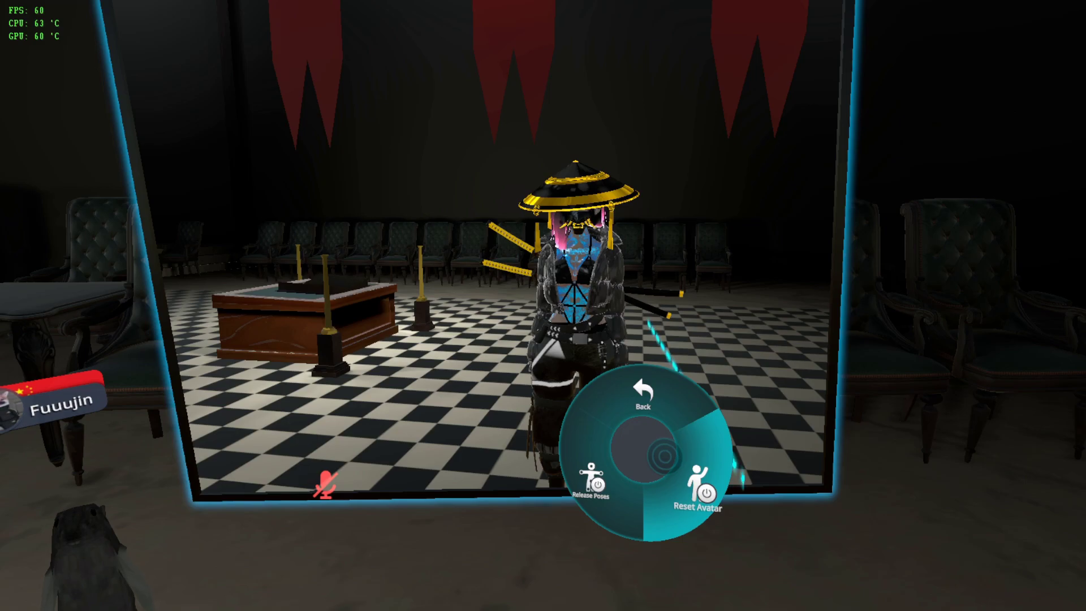
pyautogui.click(697, 487)
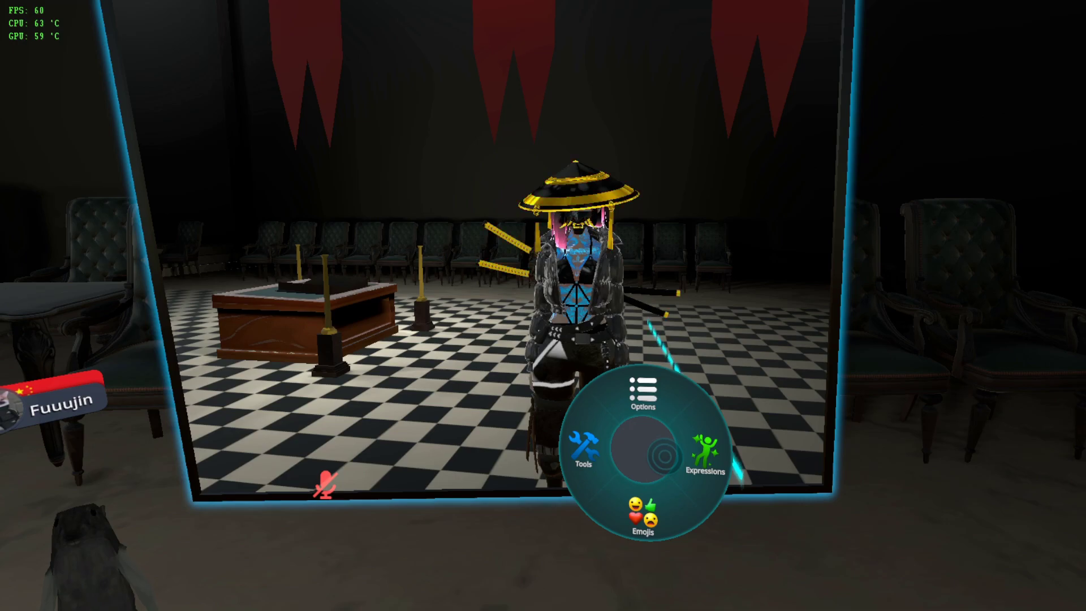
pyautogui.press('Escape')
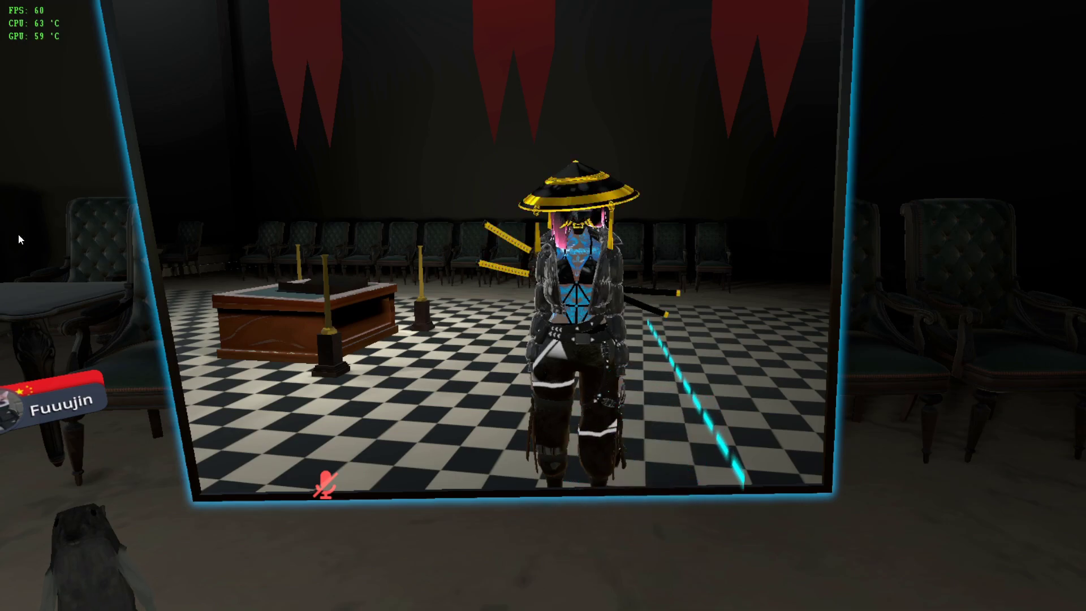
# - Switch to the osc-params-sync-v-1.3.exe console to check the local float values, and move it out of the way
pyautogui.hotkey('alt', 'Tab')
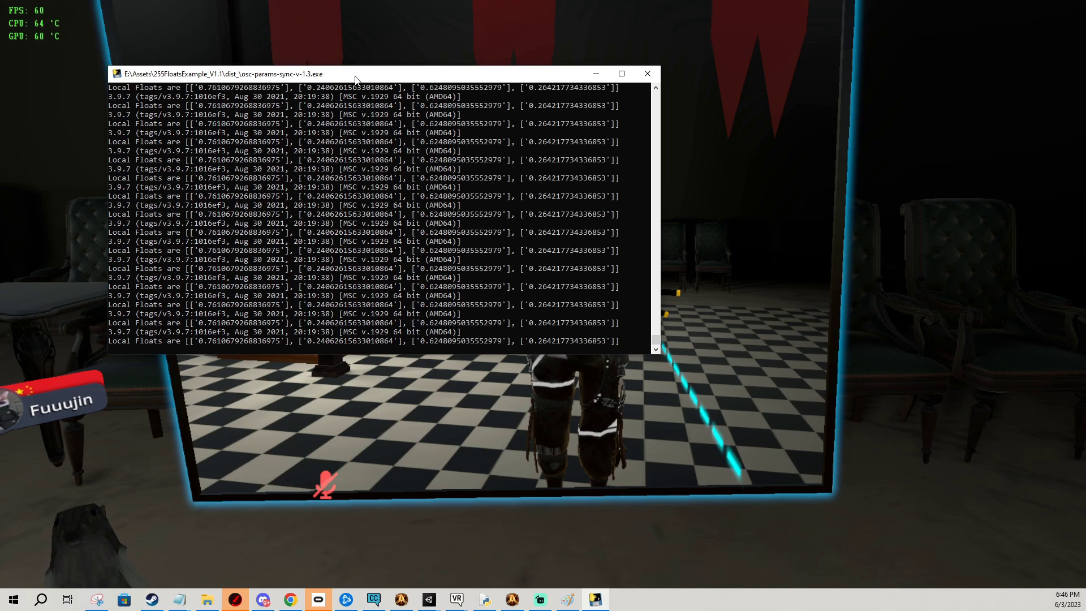
pyautogui.moveTo(355, 77); pyautogui.dragTo(0, 91)
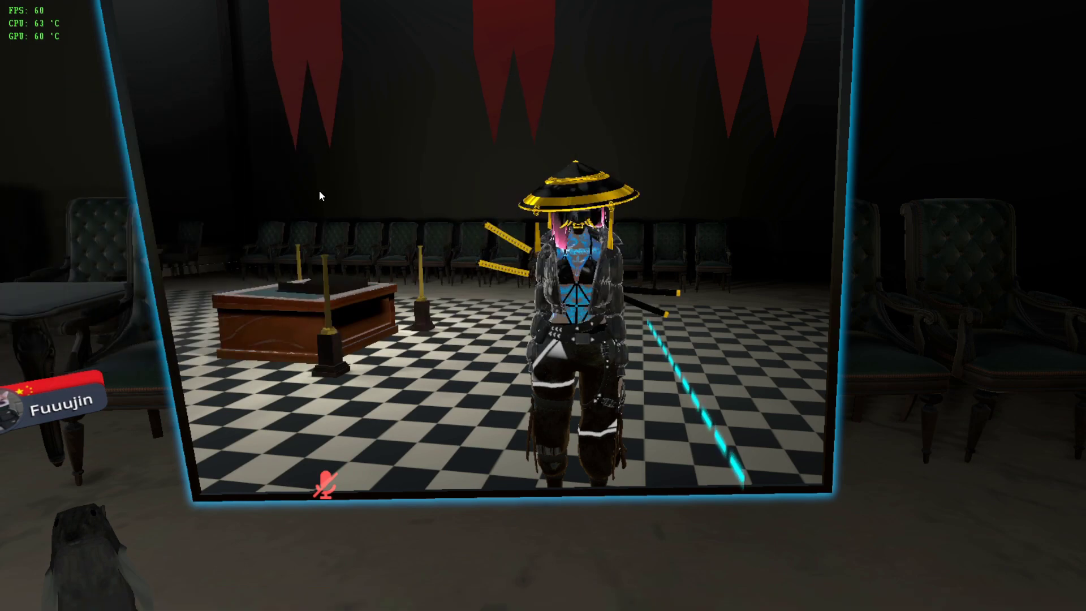